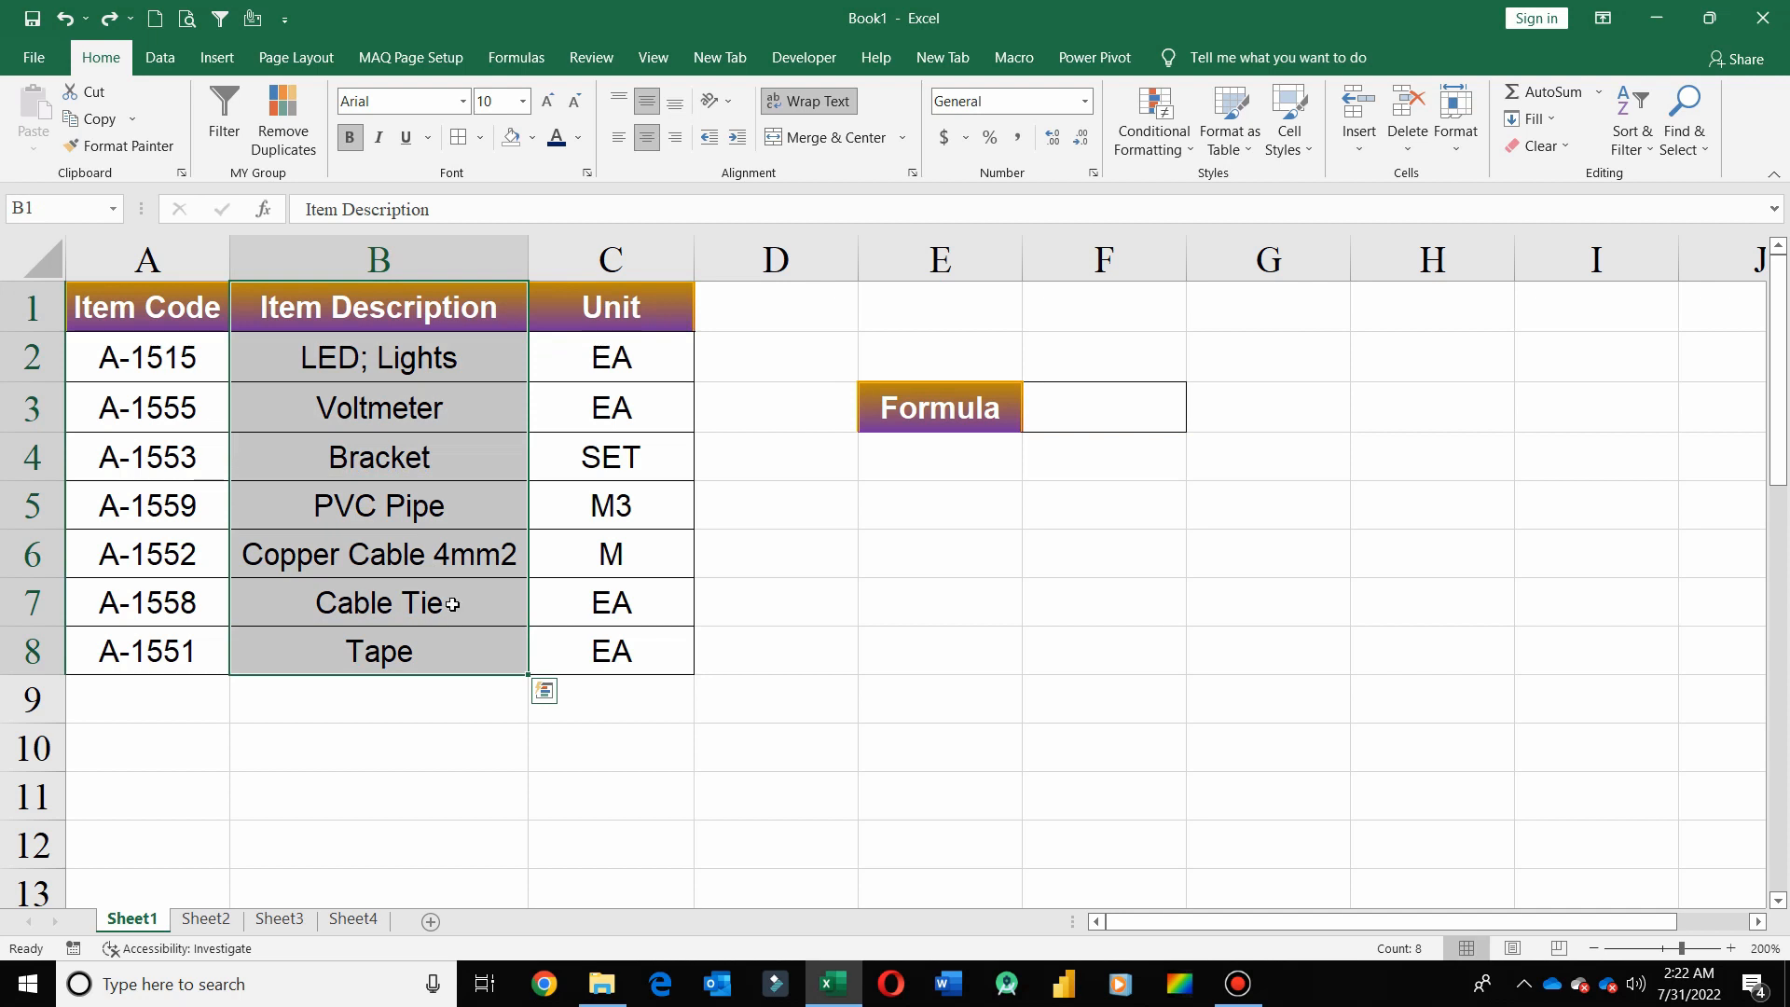
Copy the Bracket item description from B4 into F2 as the lookup value
click(469, 466)
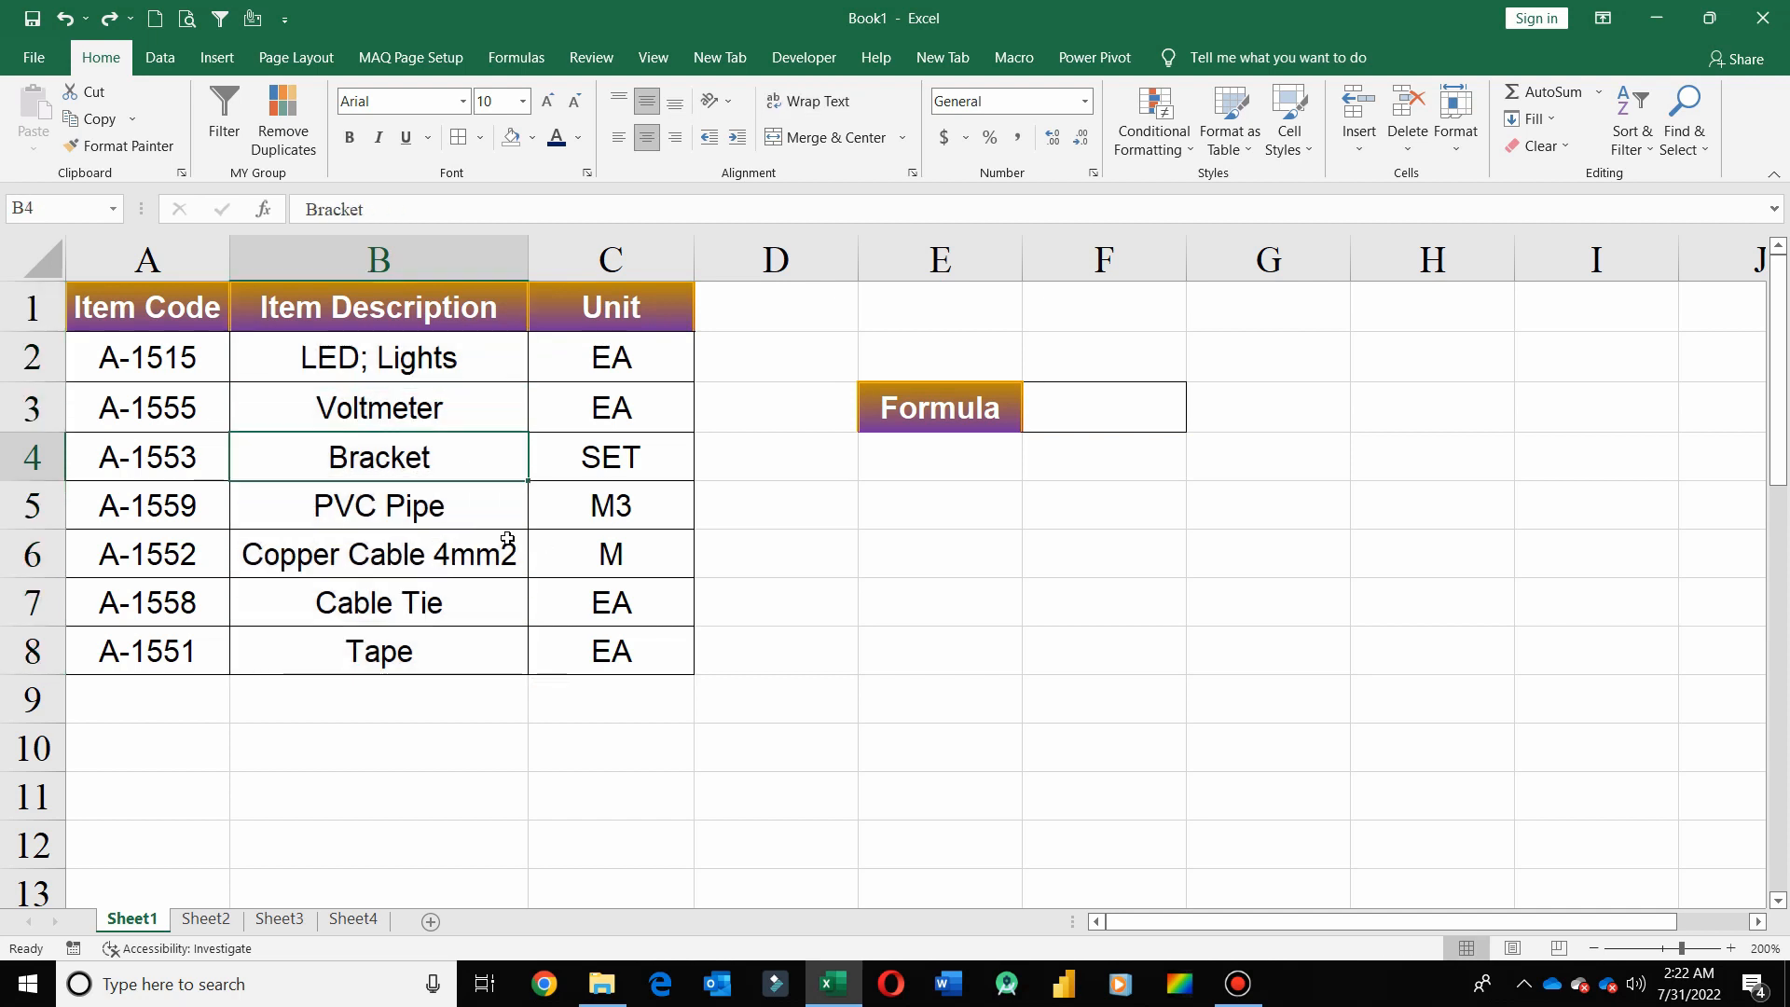
key(ctrl+c)
click(1072, 356)
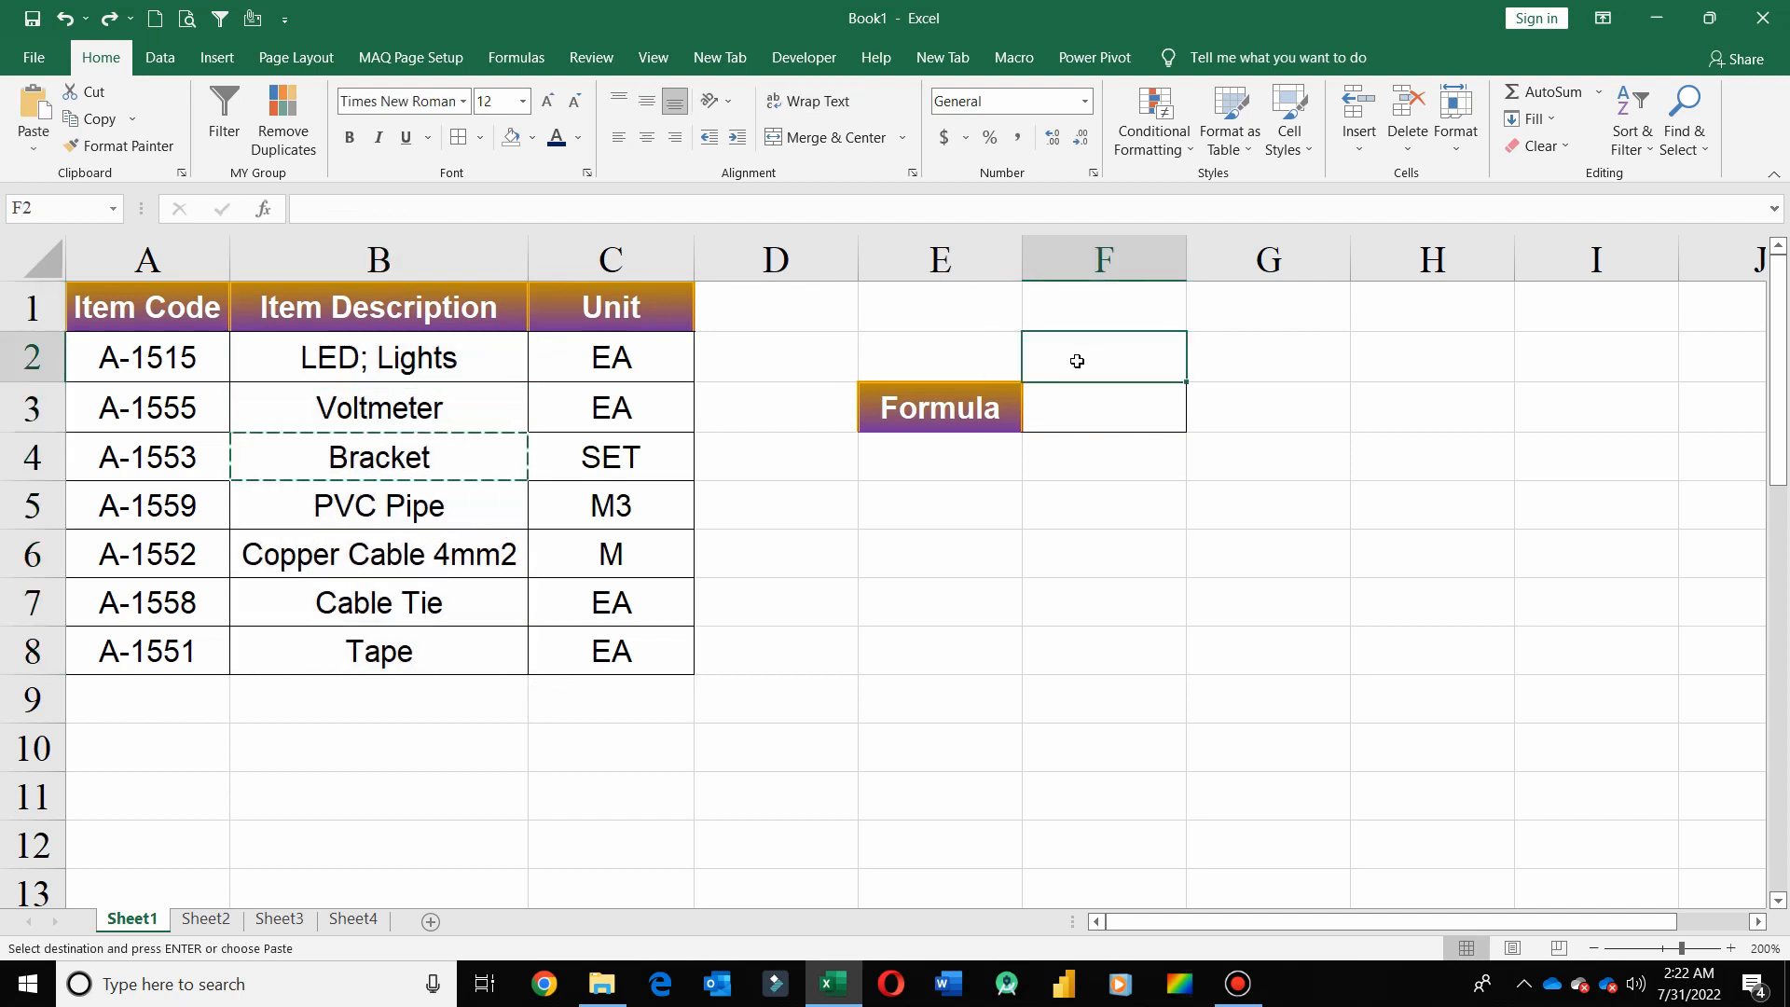
key(Return)
Enter =MATCH(F2,B1:B8,0) in F3 to find the lookup item's exact-match position down the Item Description column
click(1102, 415)
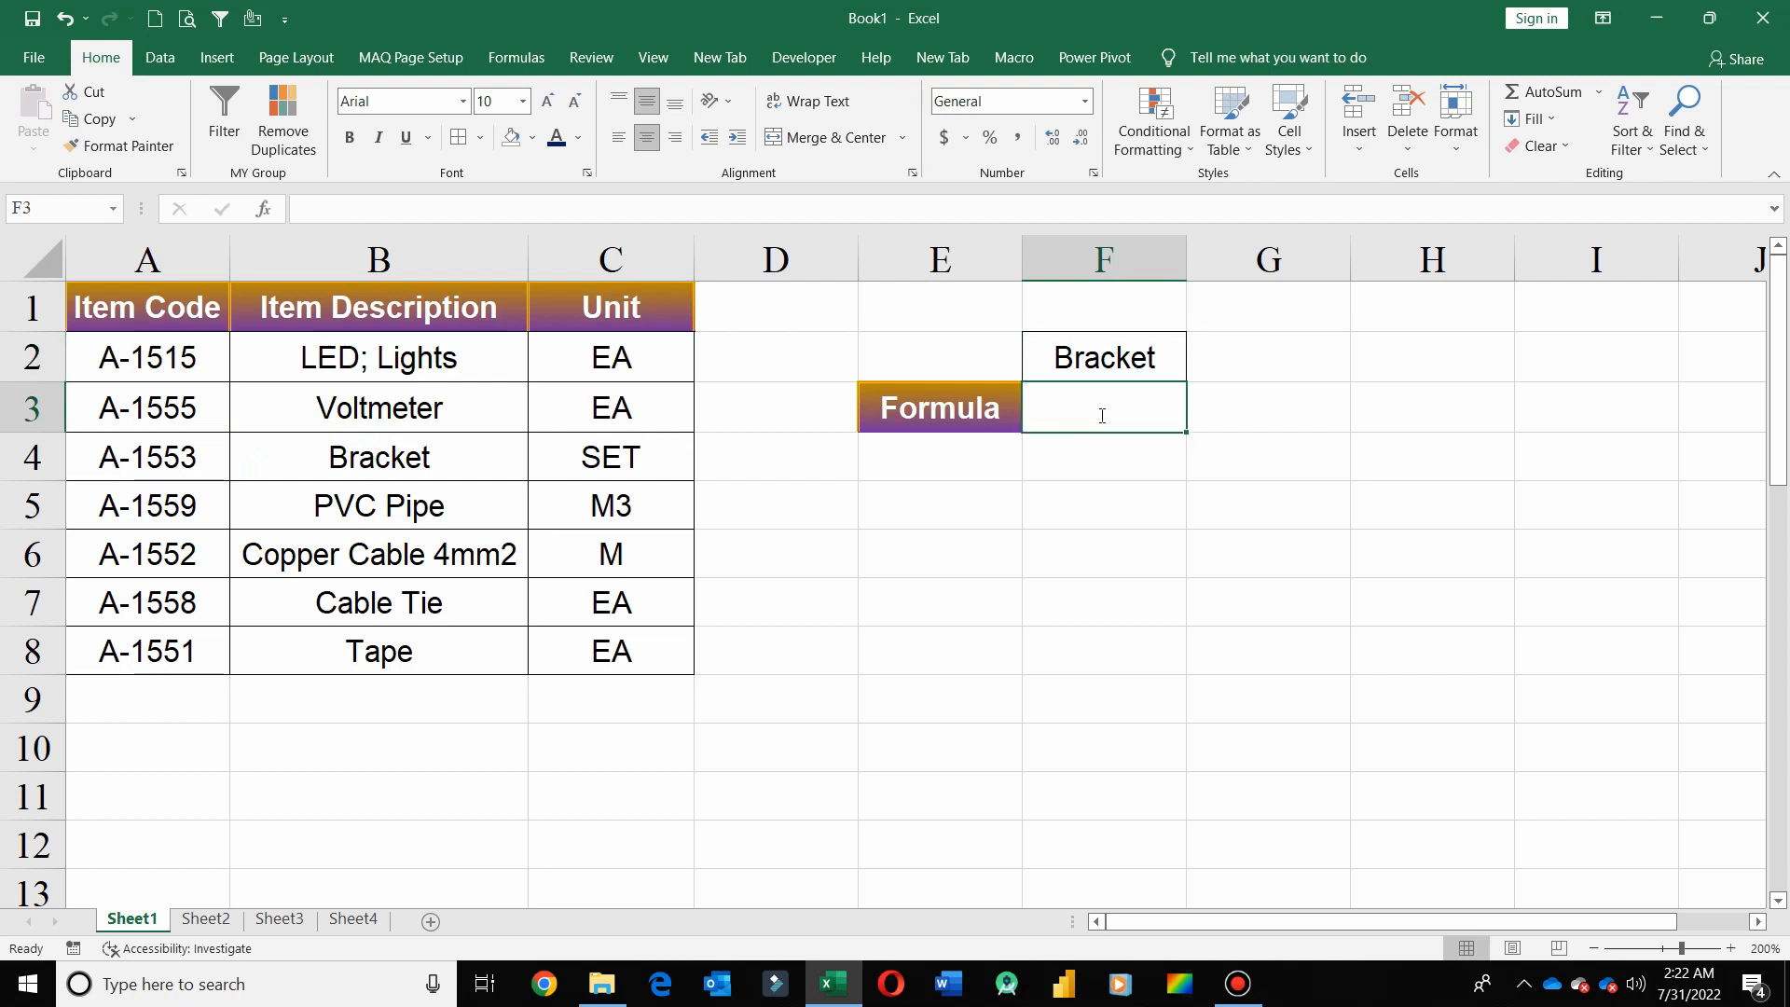
text(=mat)
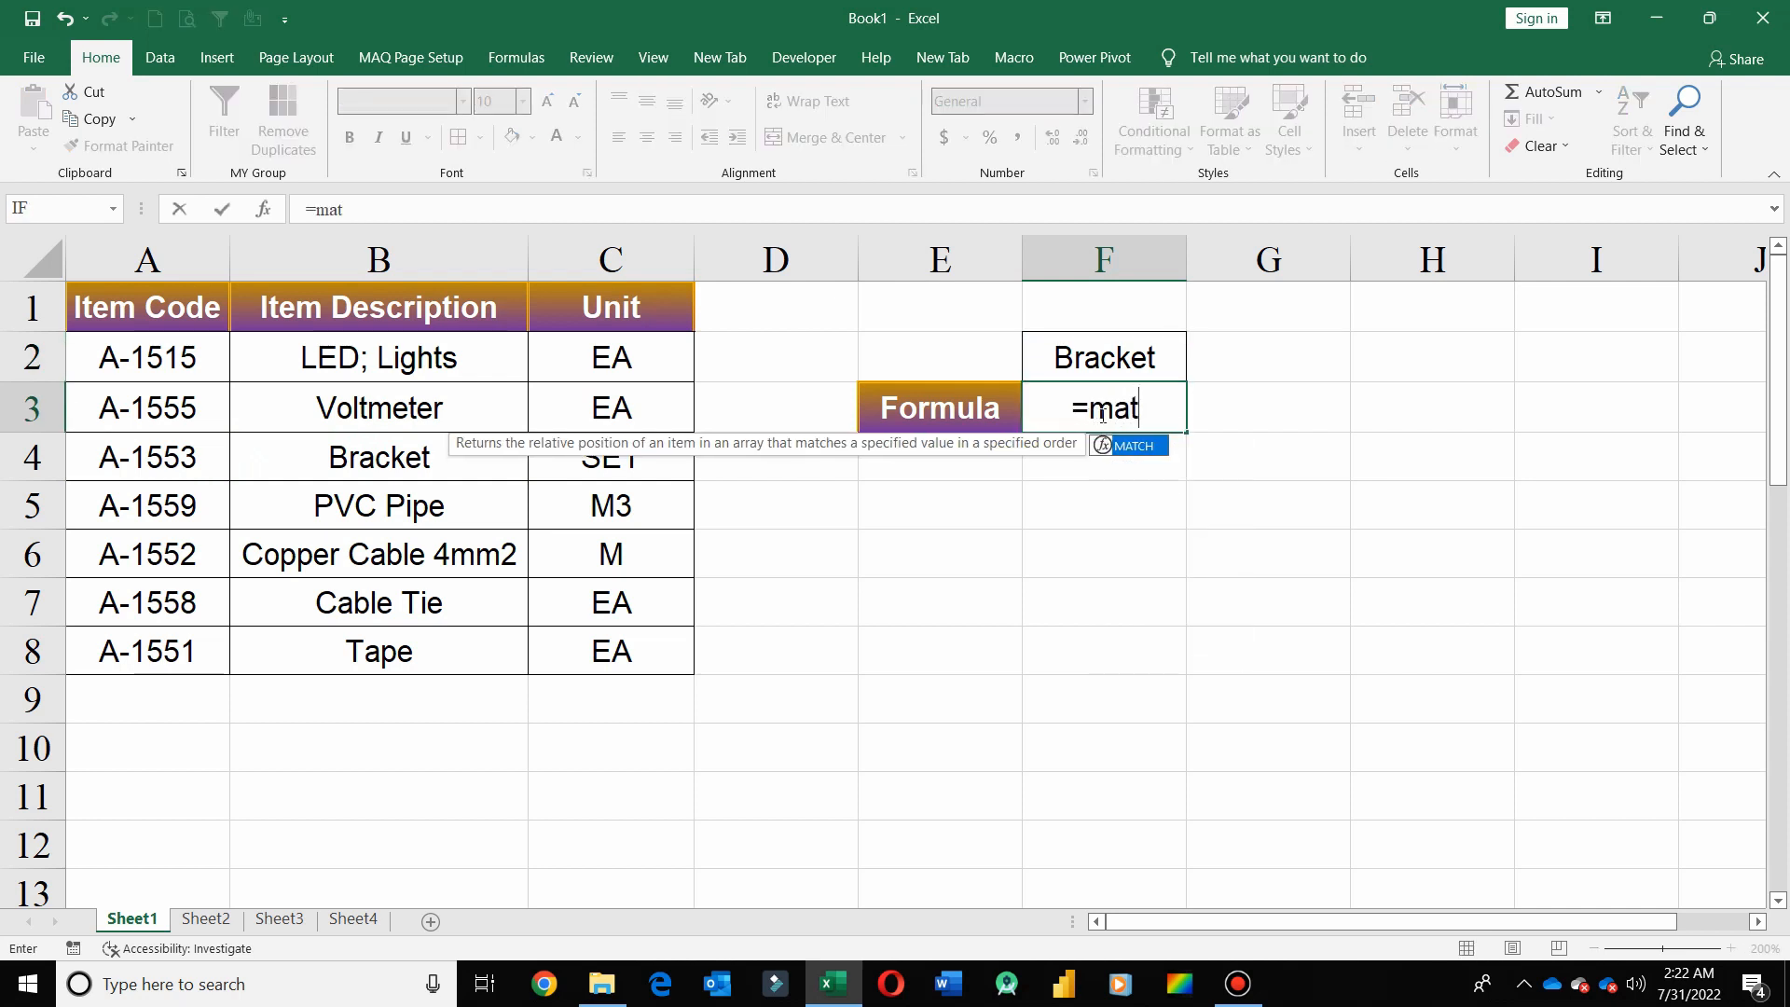
key(Tab)
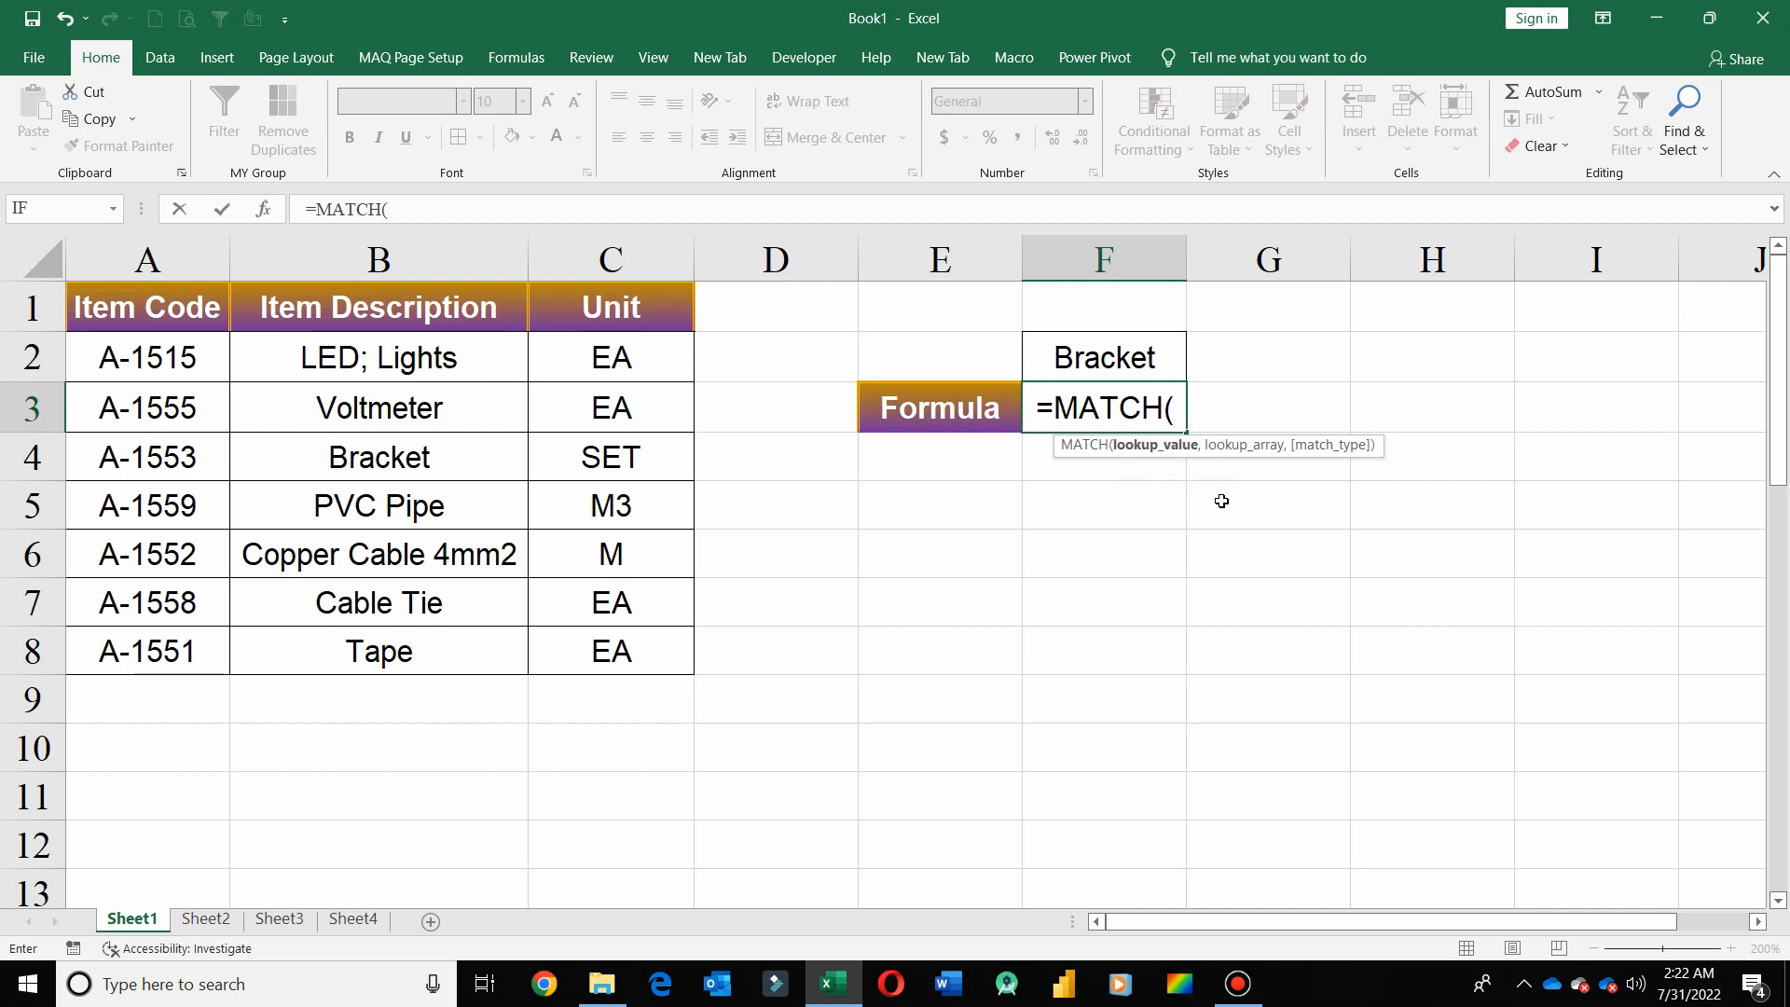
click(1103, 371)
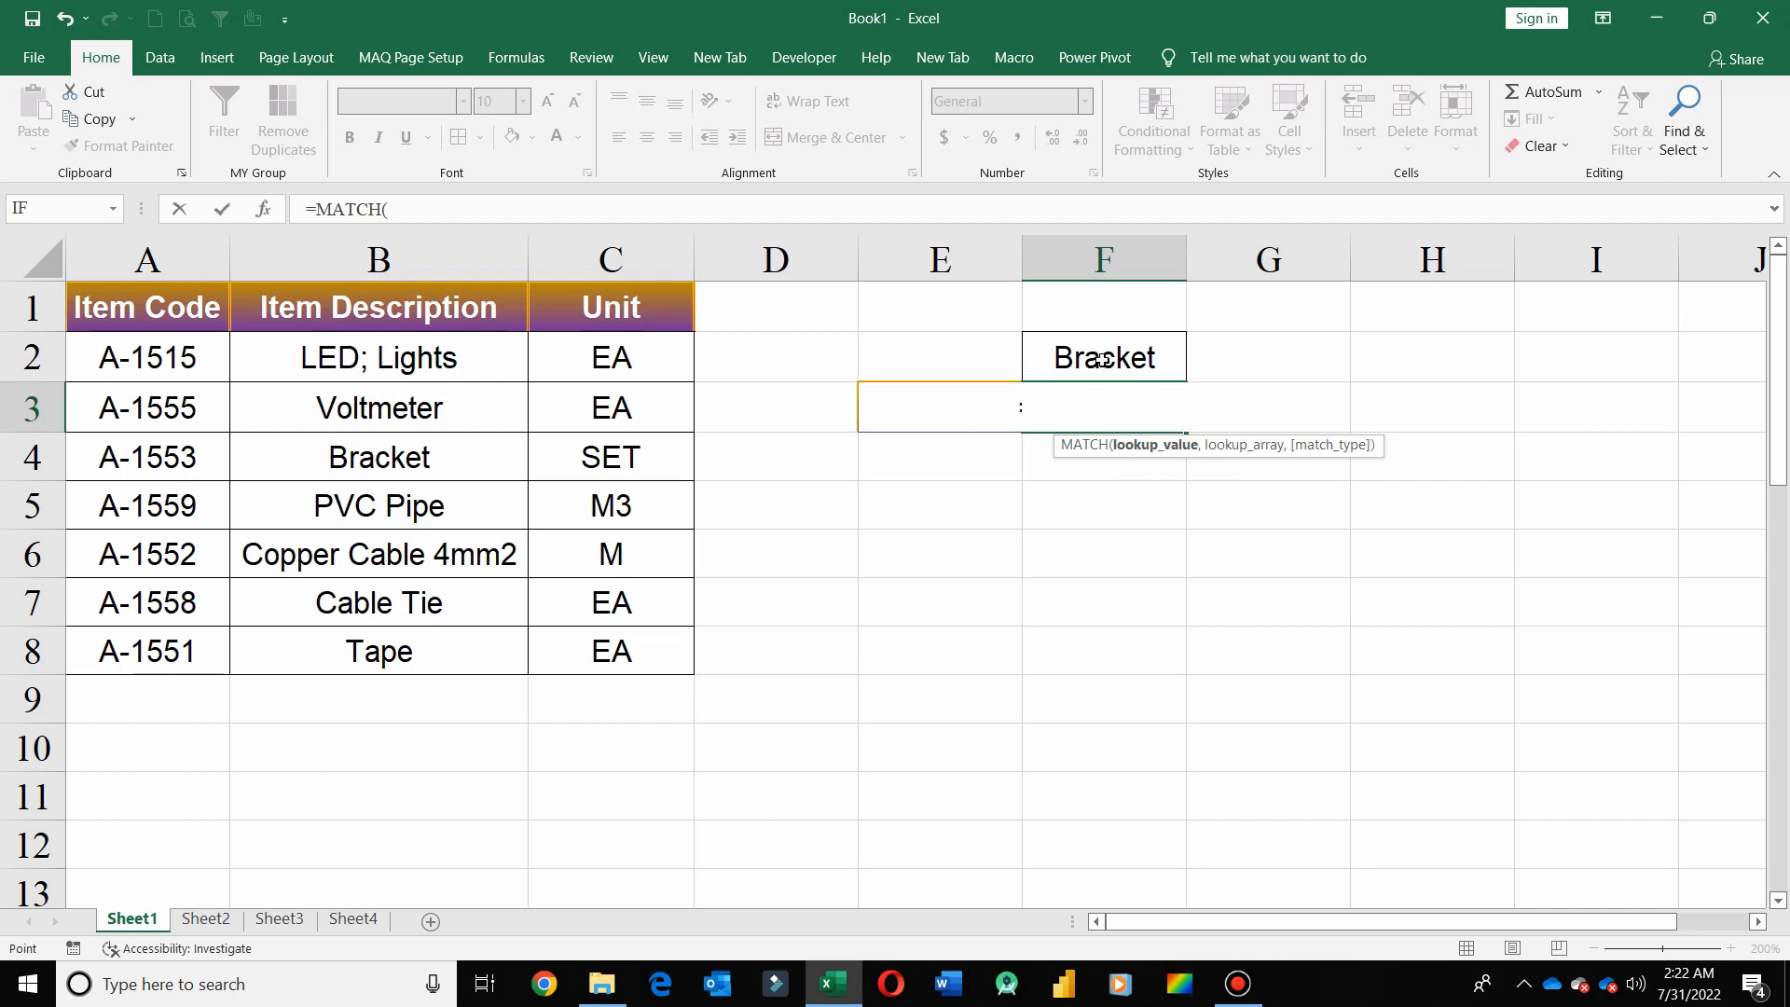
text(,)
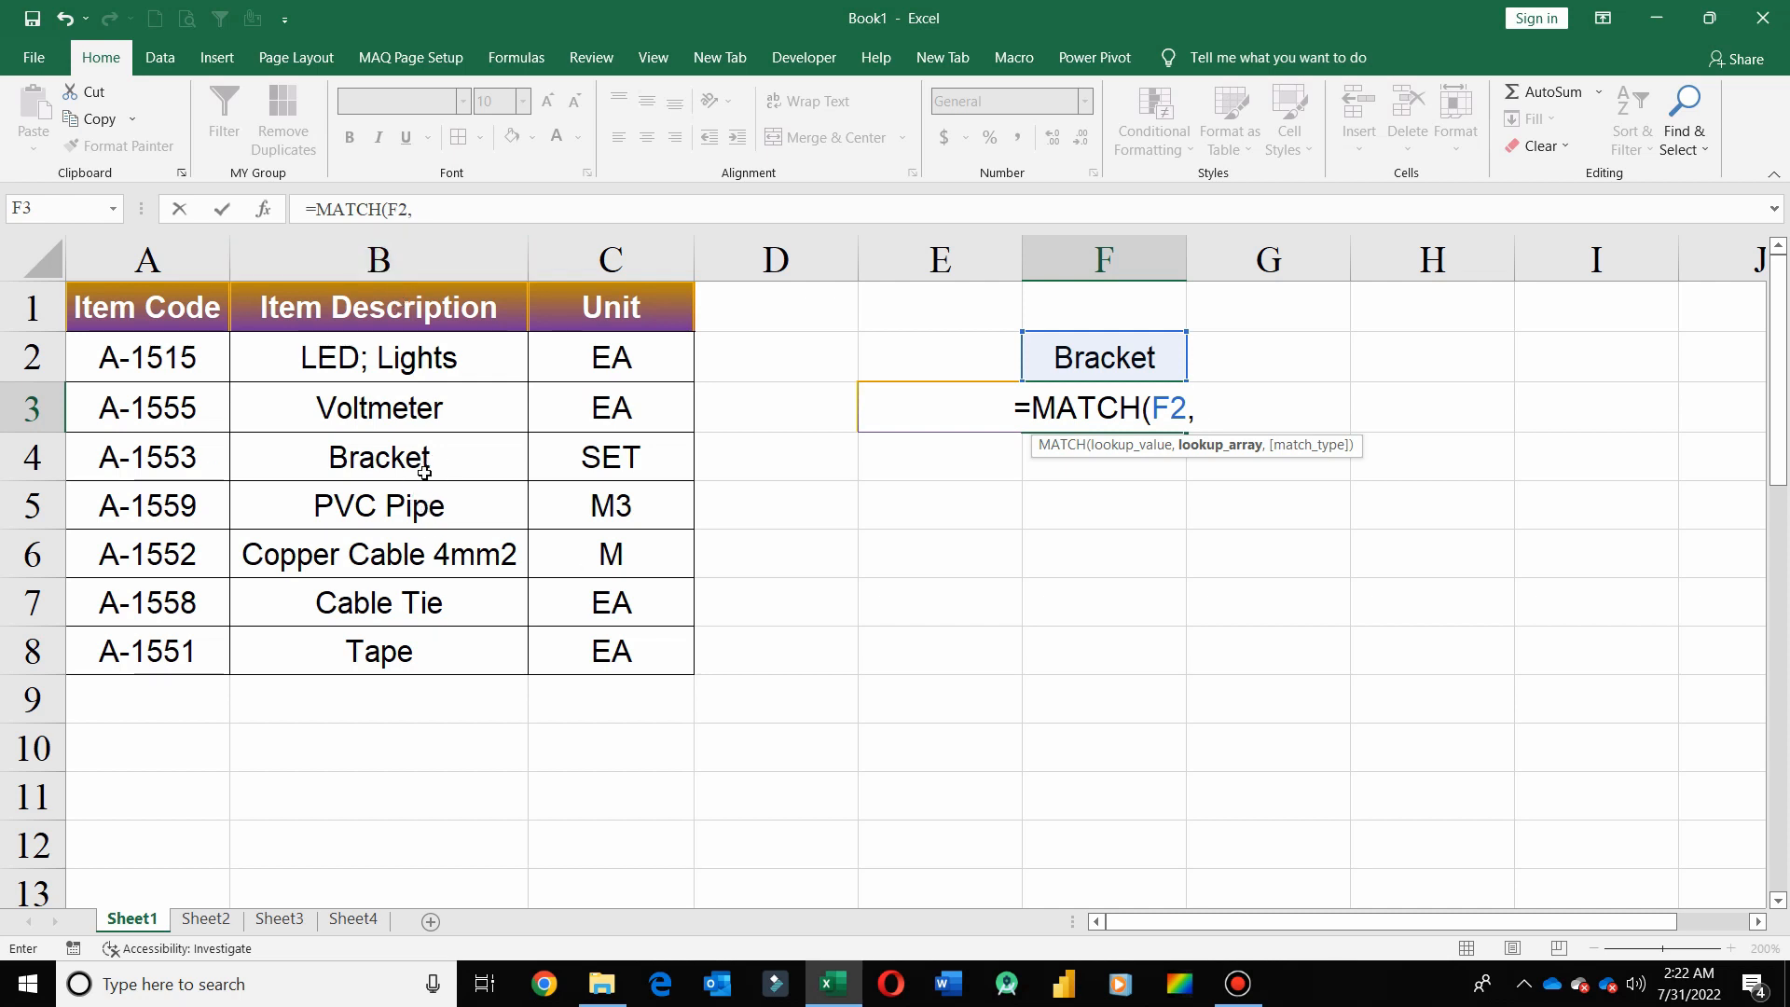
drag(429, 308, 434, 661)
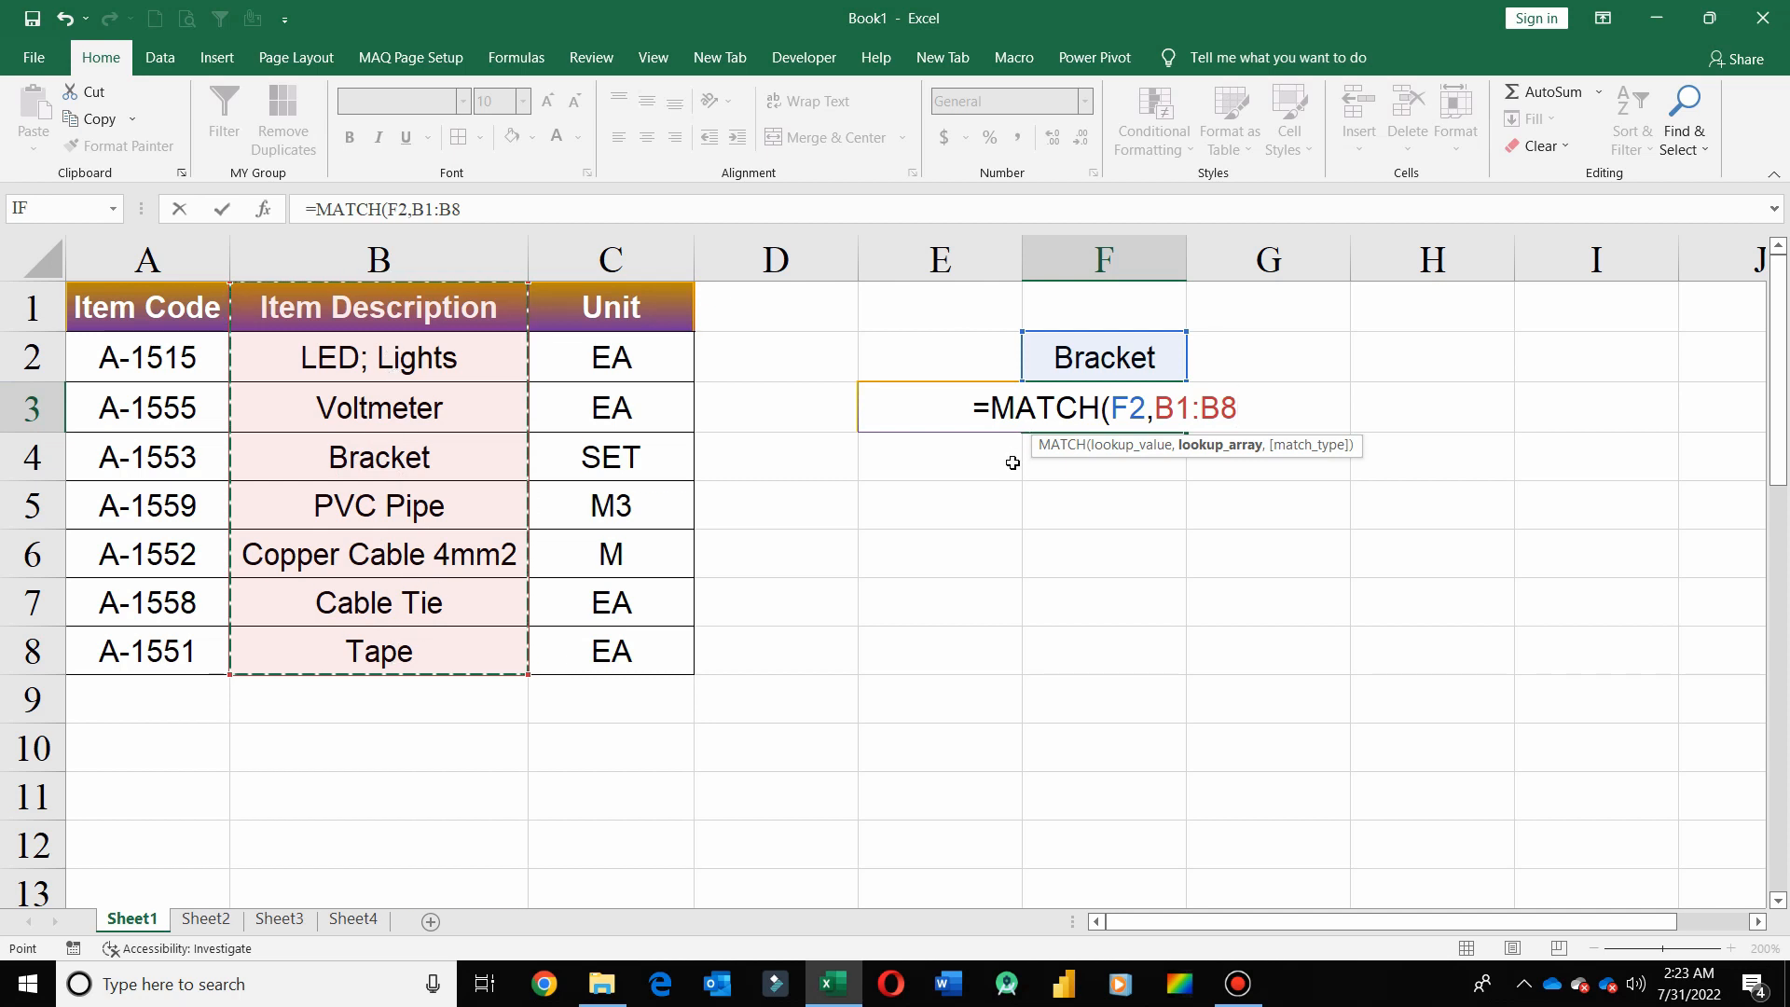
text(,)
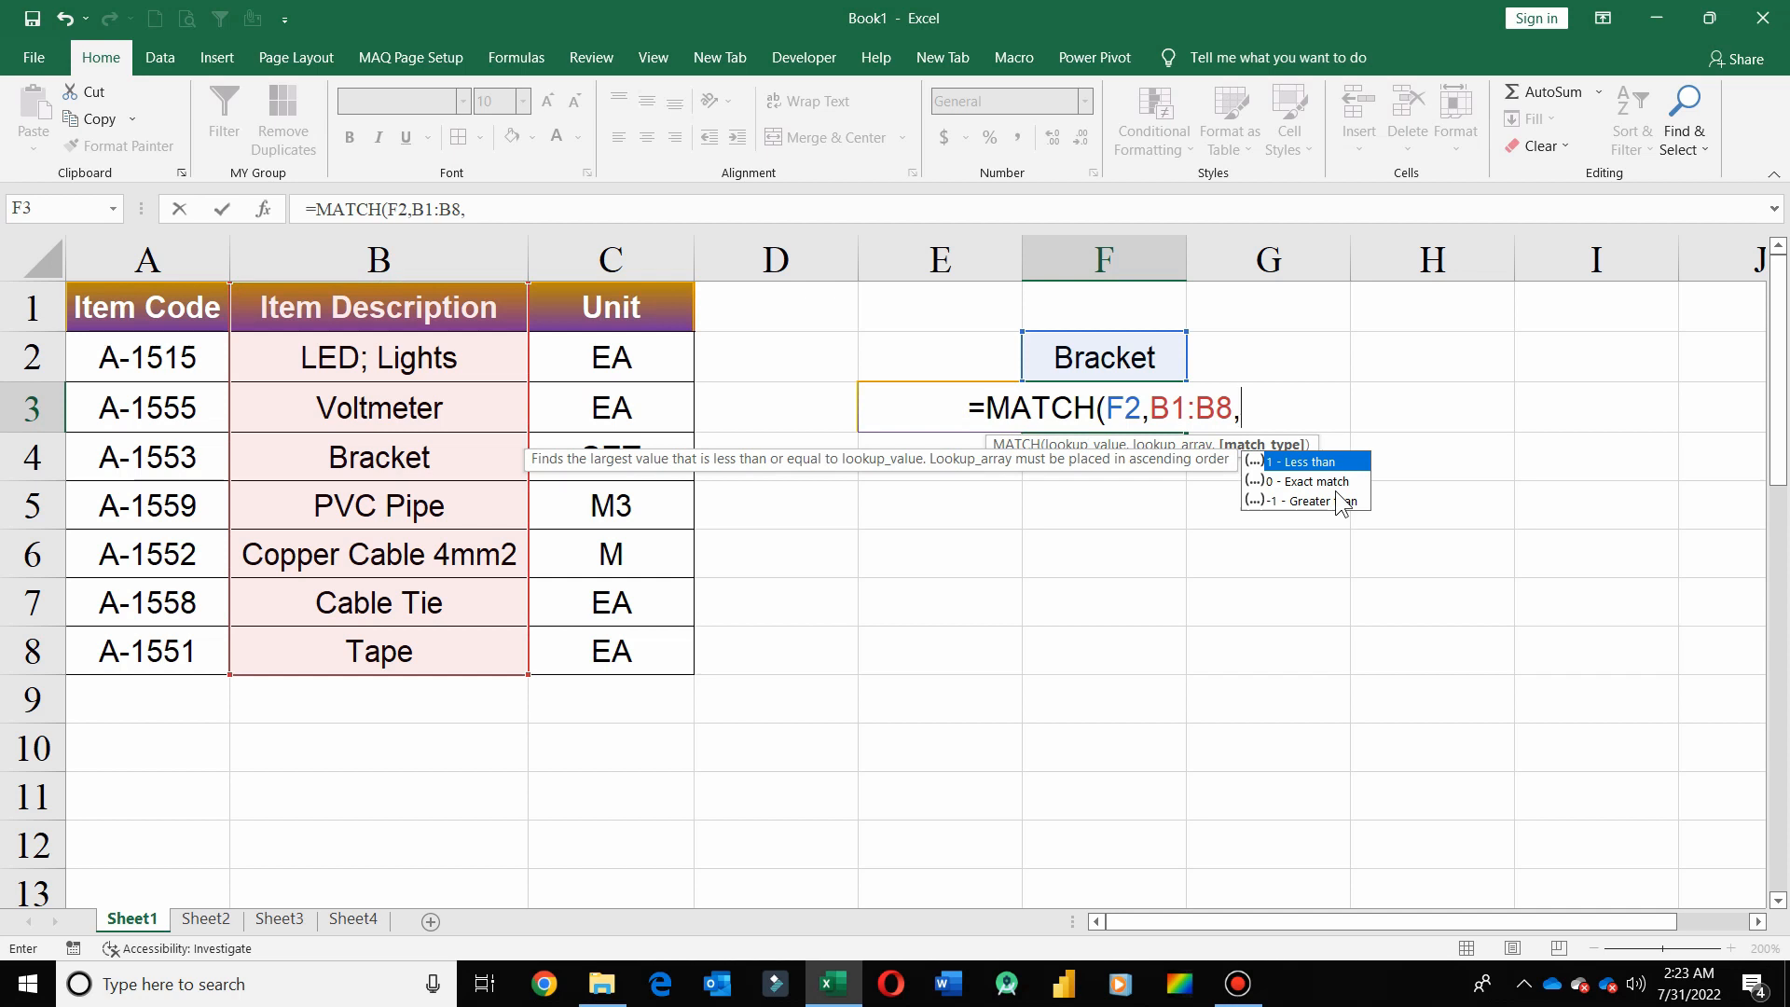
double_click(1301, 482)
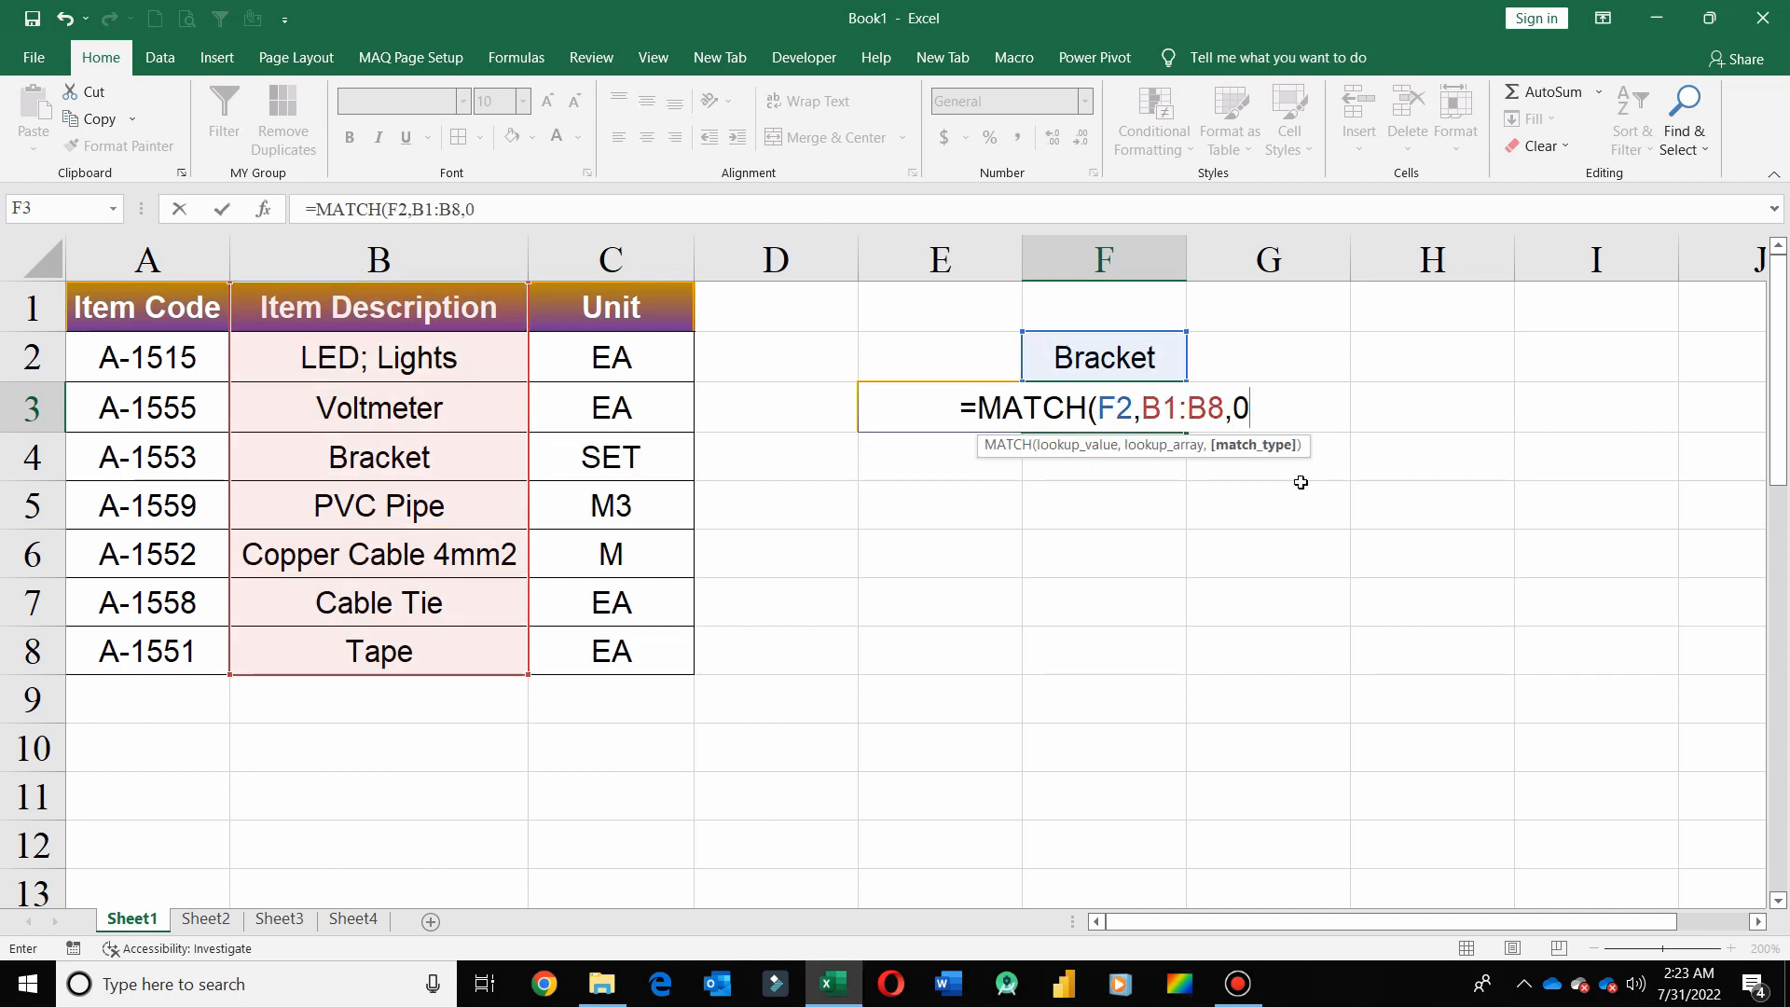
text())
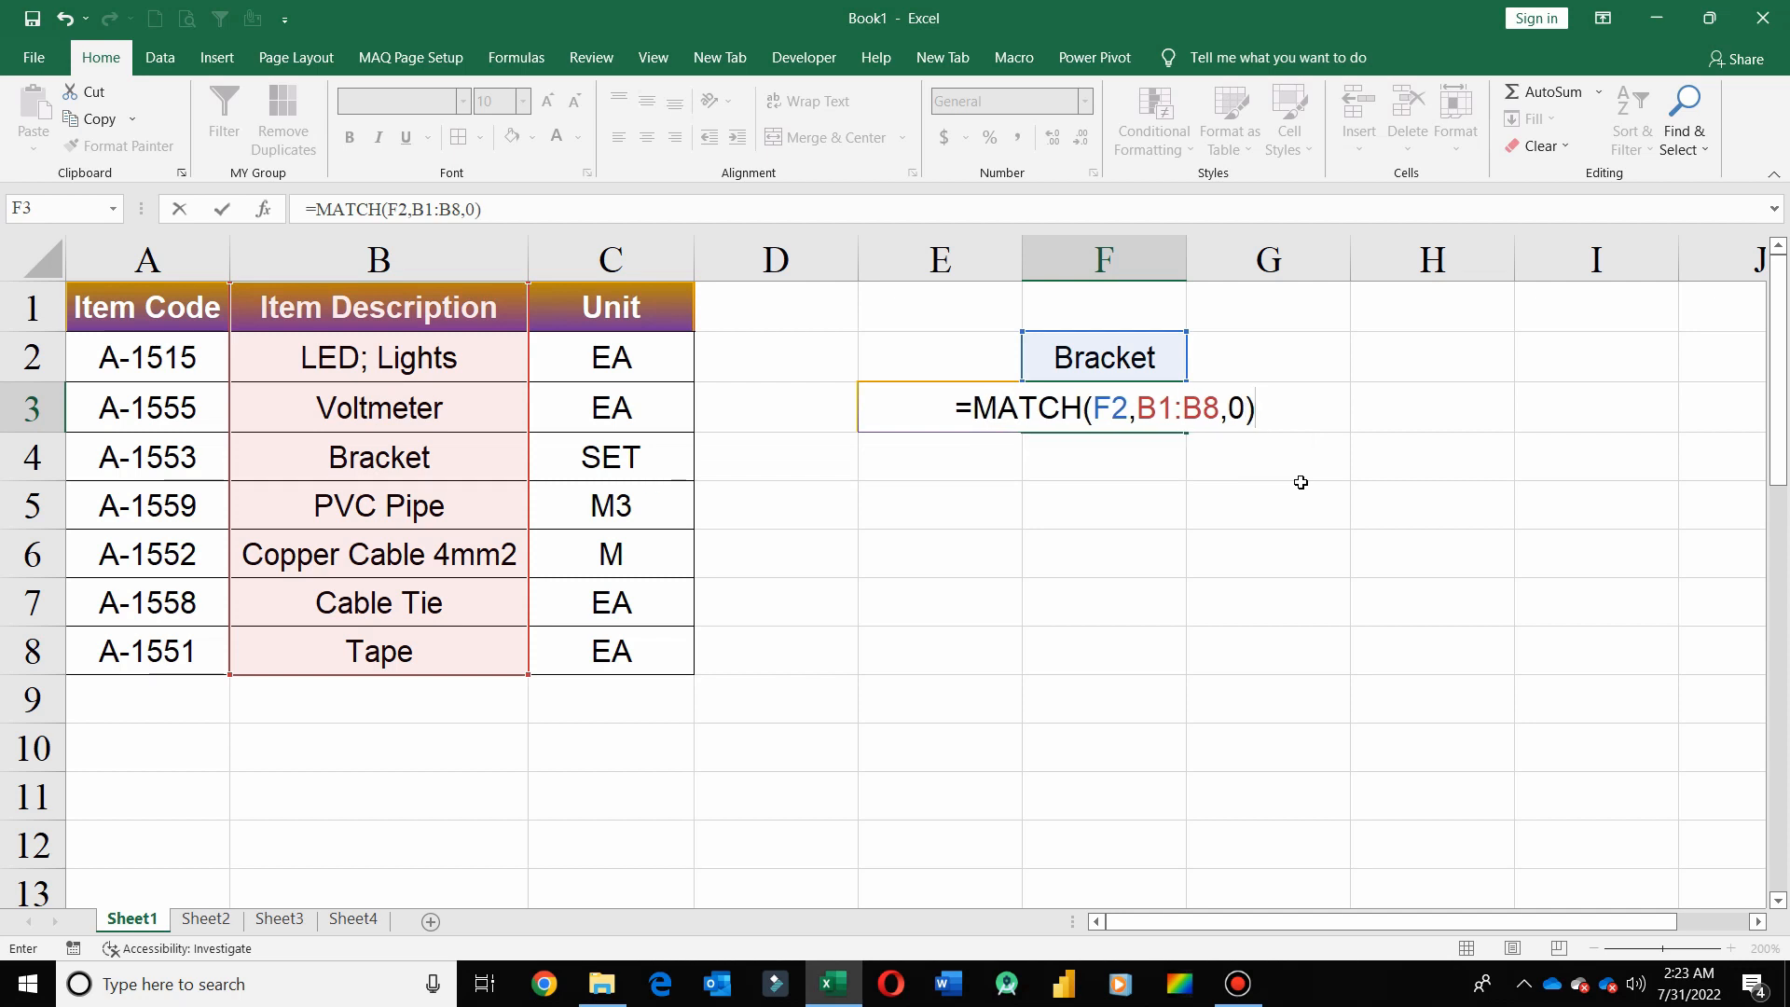
key(Return)
key(Up)
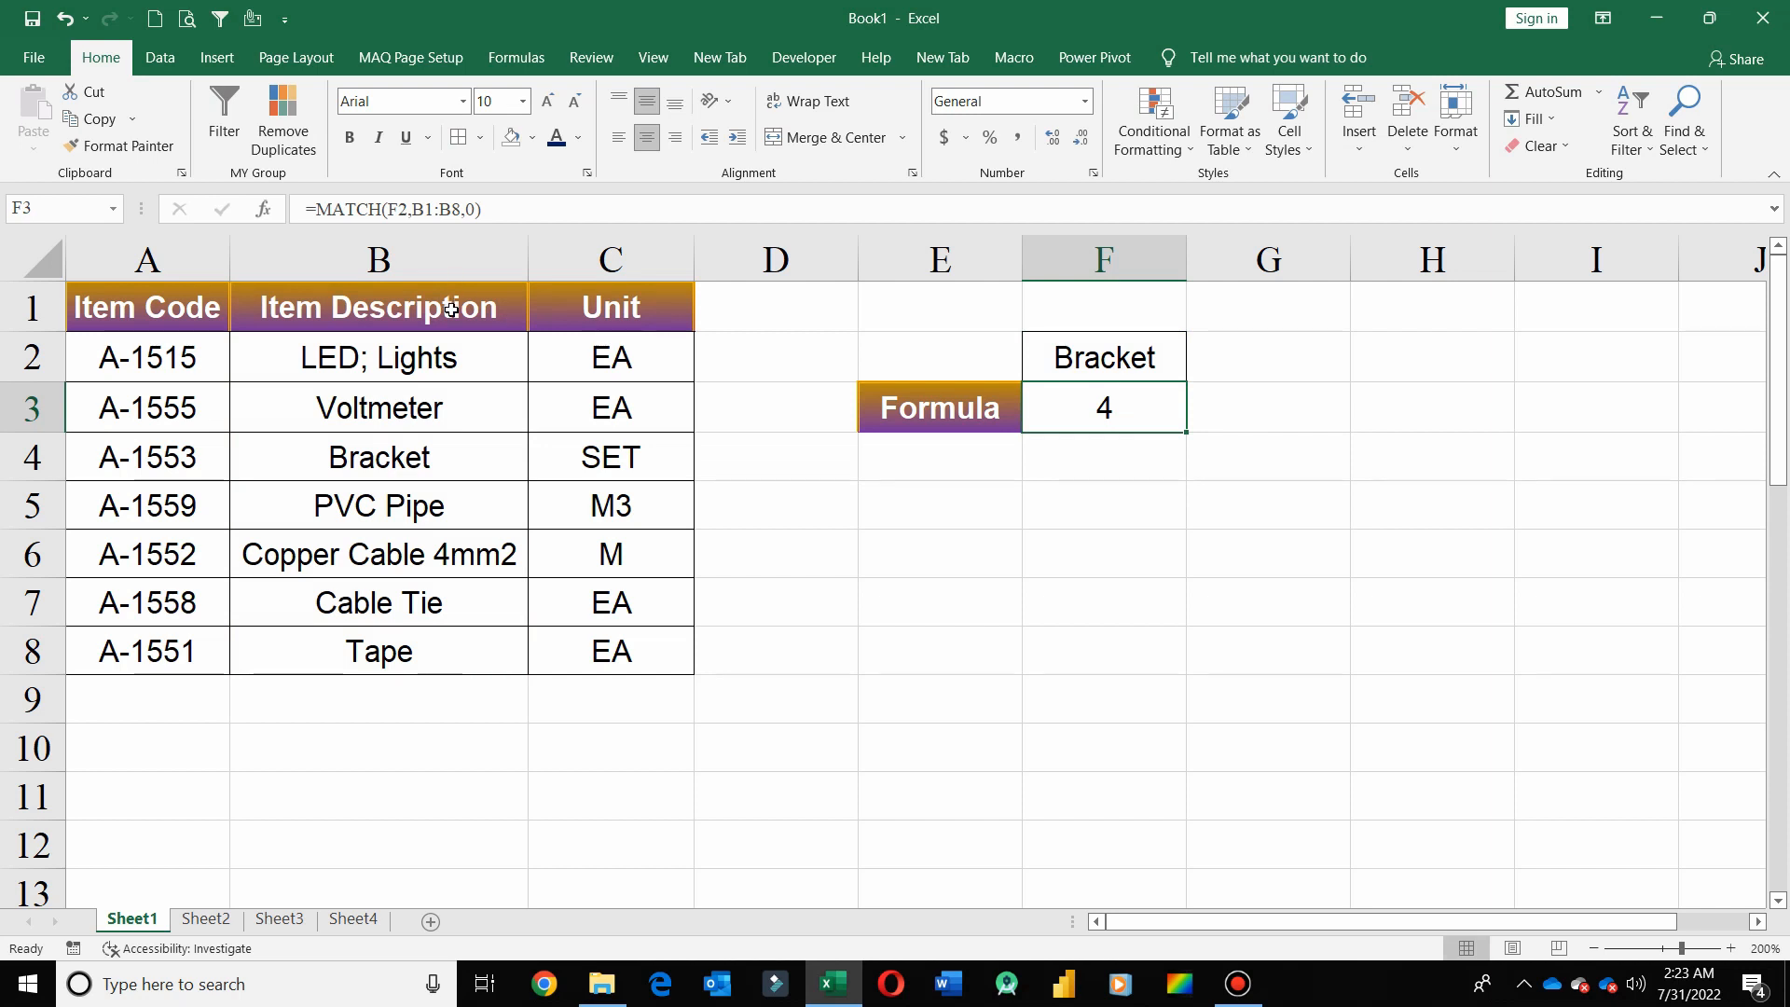
Count down the Item Description range B1:B8 to the Bracket entry and clear the formula from F3
drag(451, 311, 467, 656)
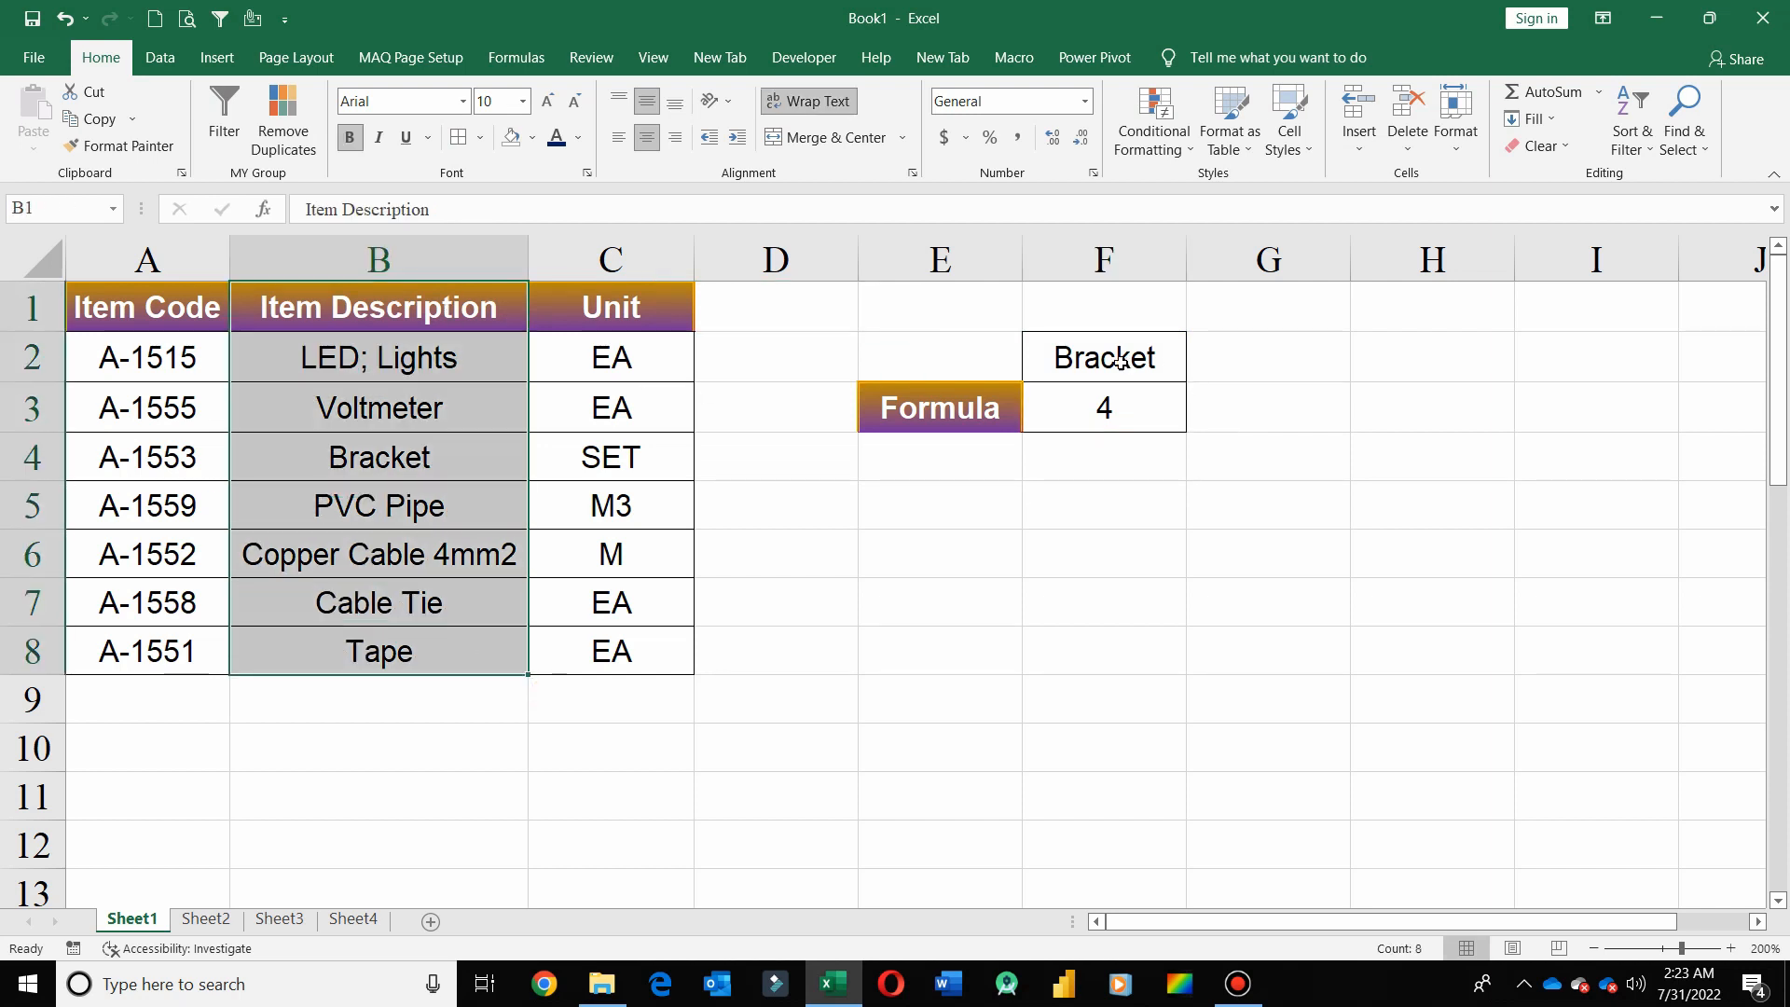
click(471, 308)
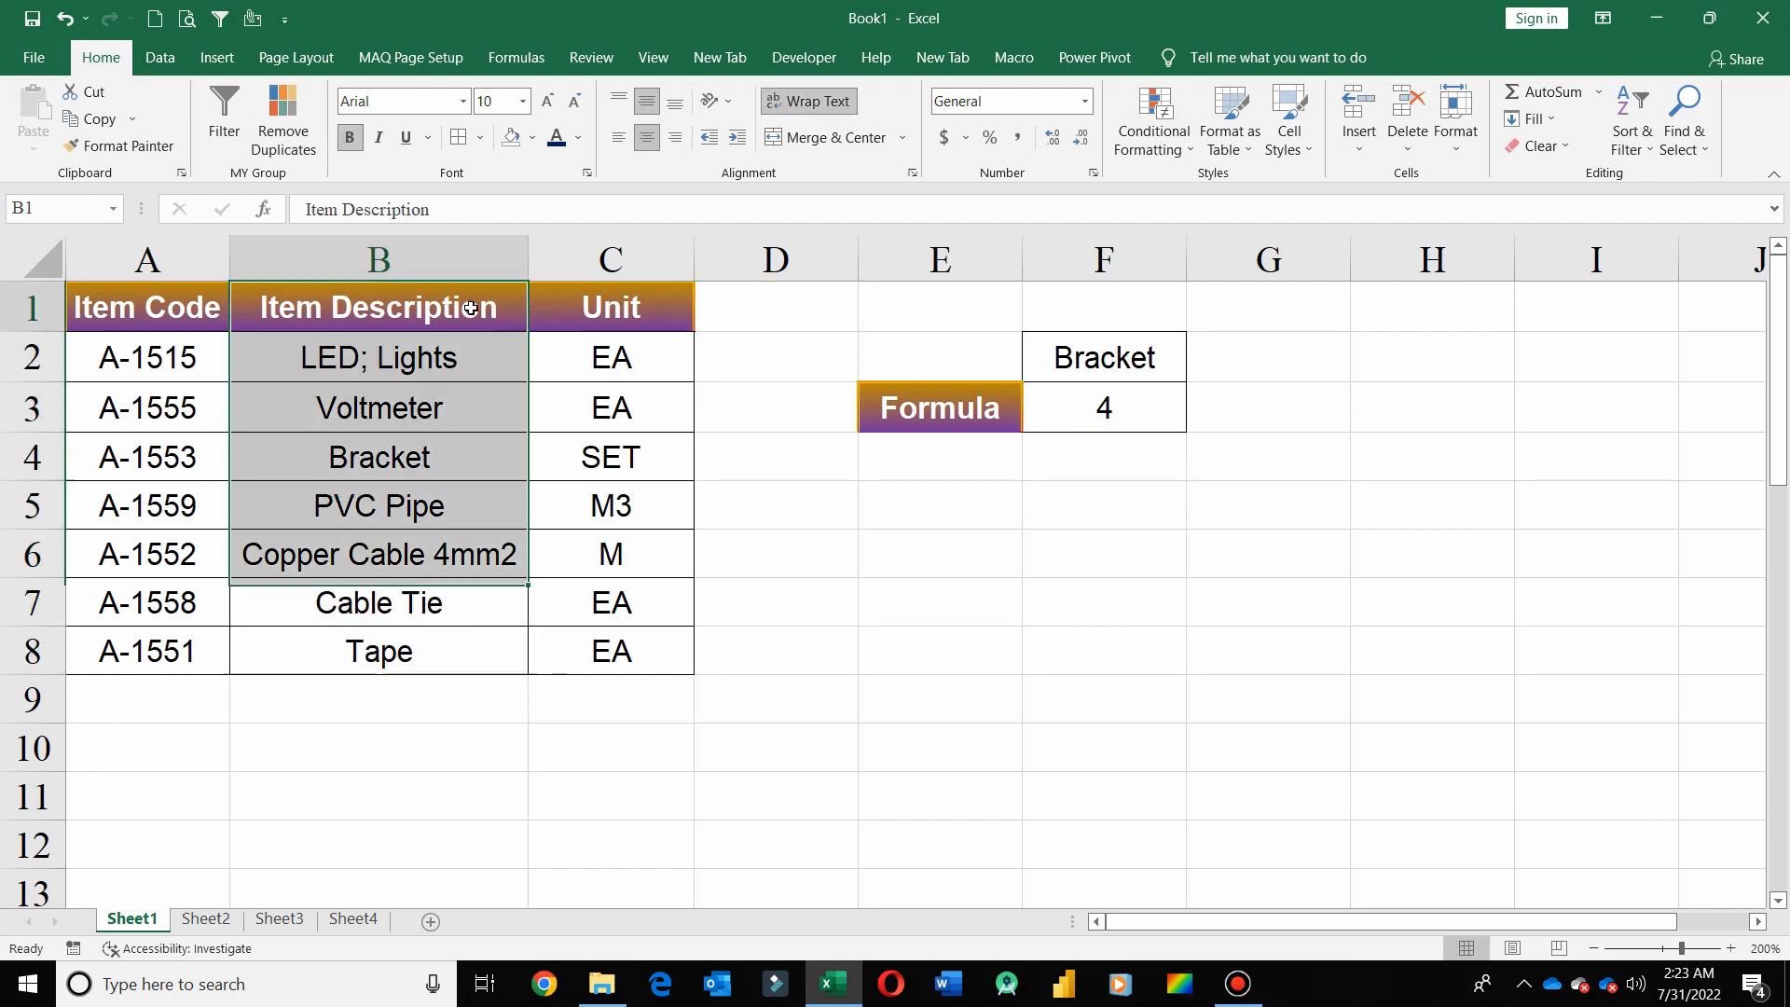
key(Down)
key(Down)
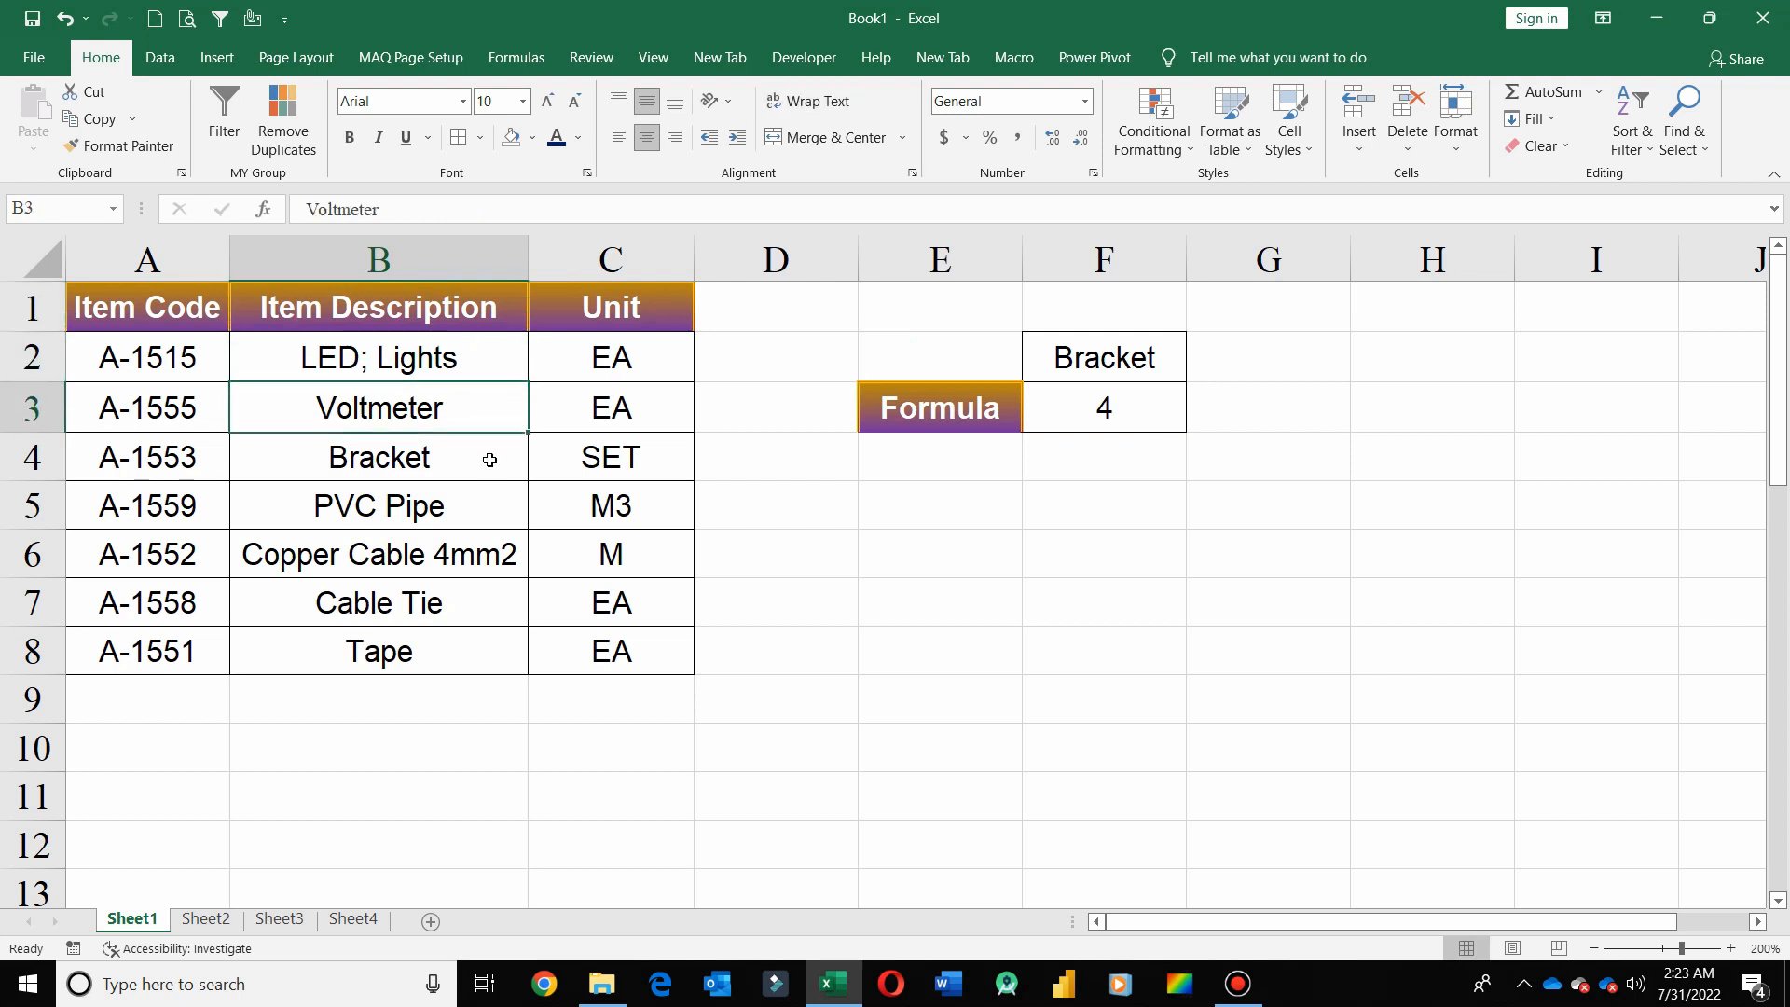
key(Down)
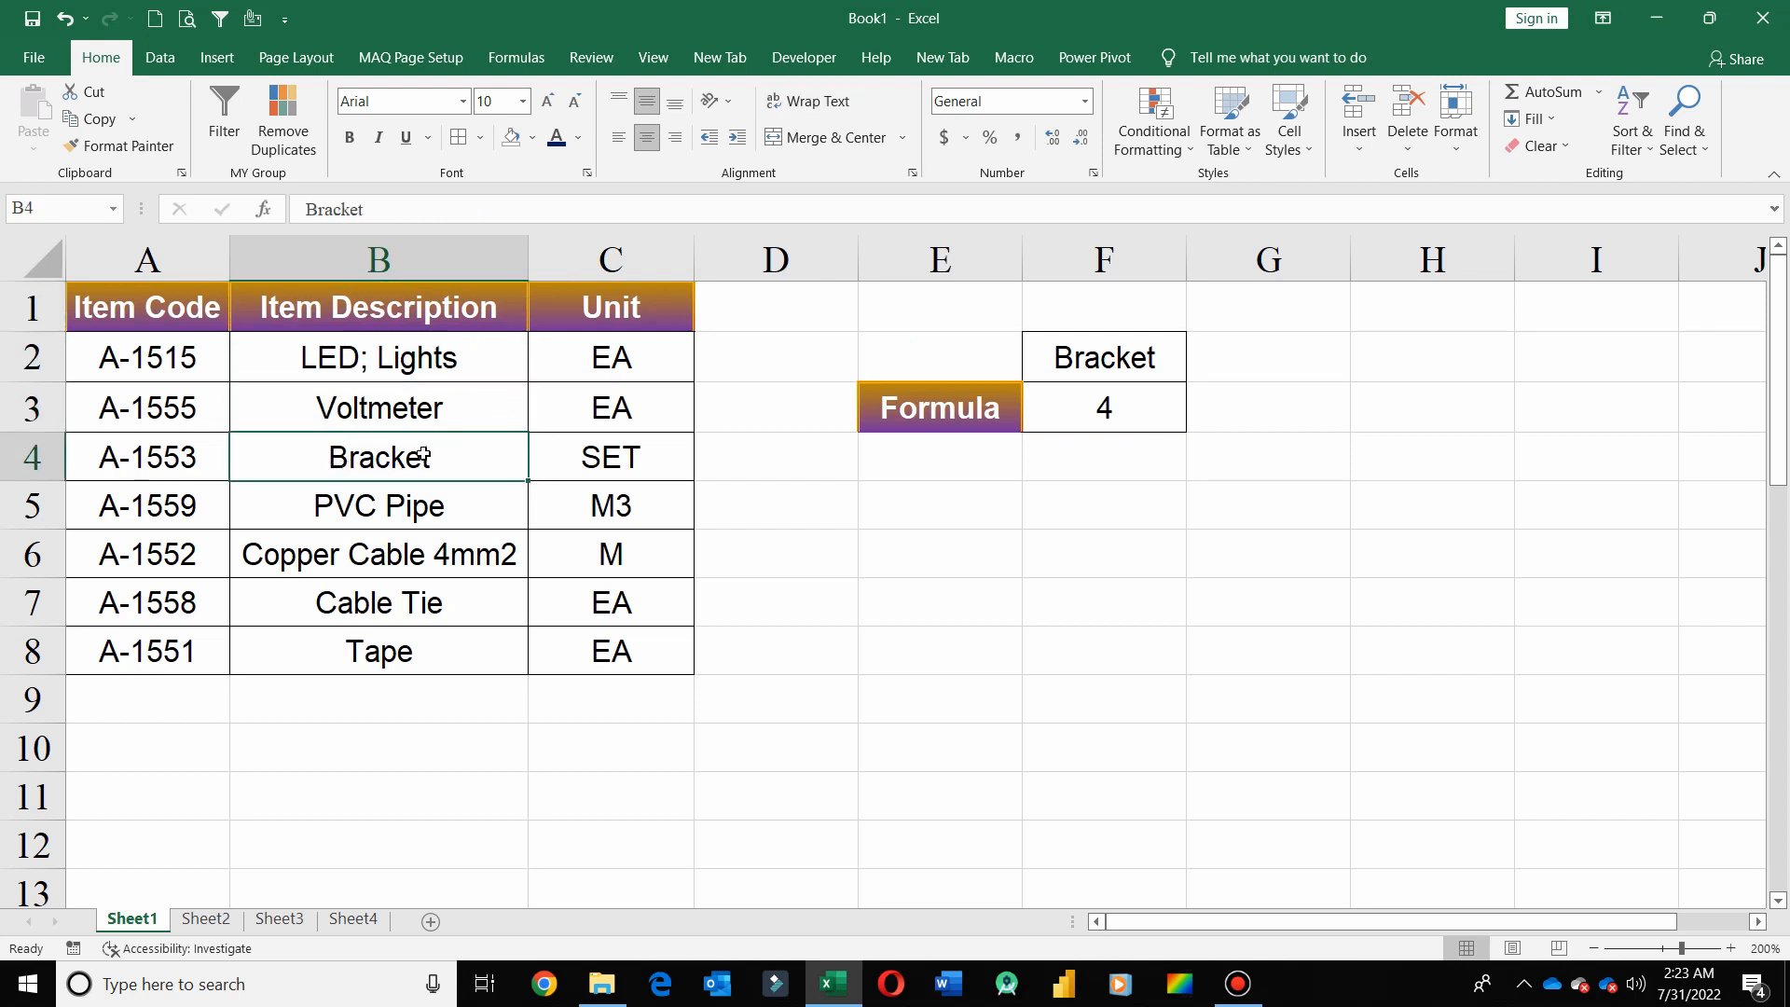
drag(488, 307, 472, 644)
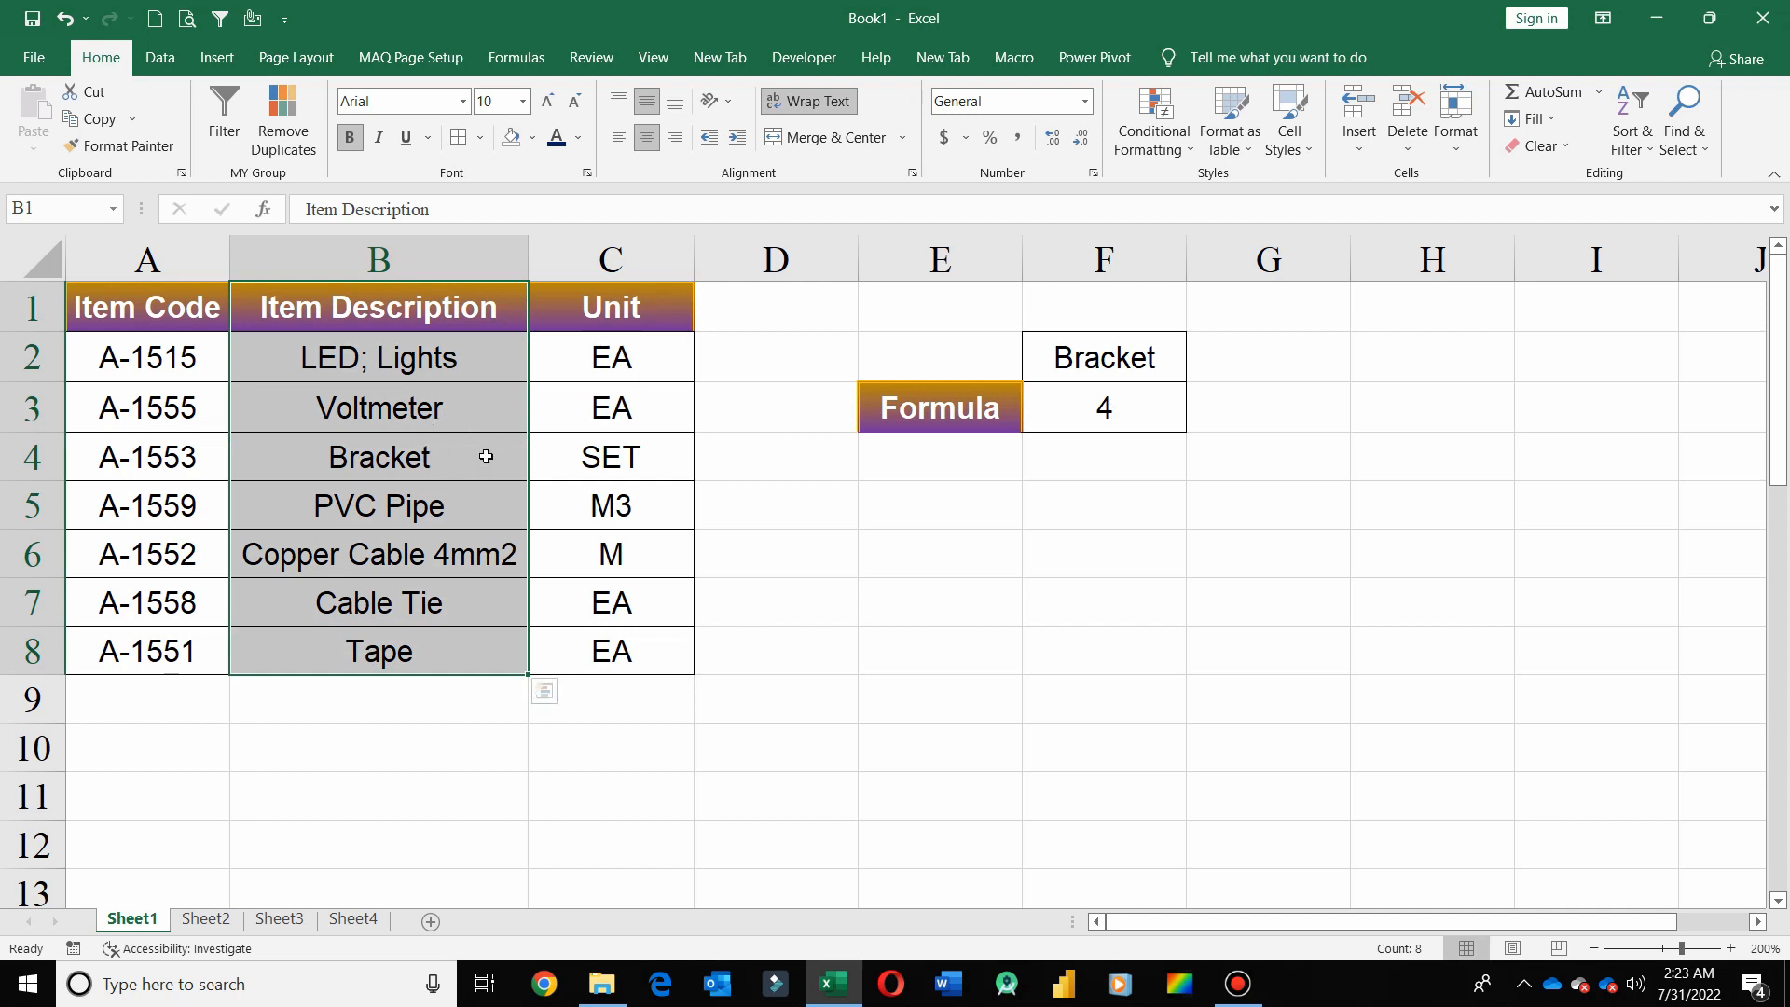
click(1117, 407)
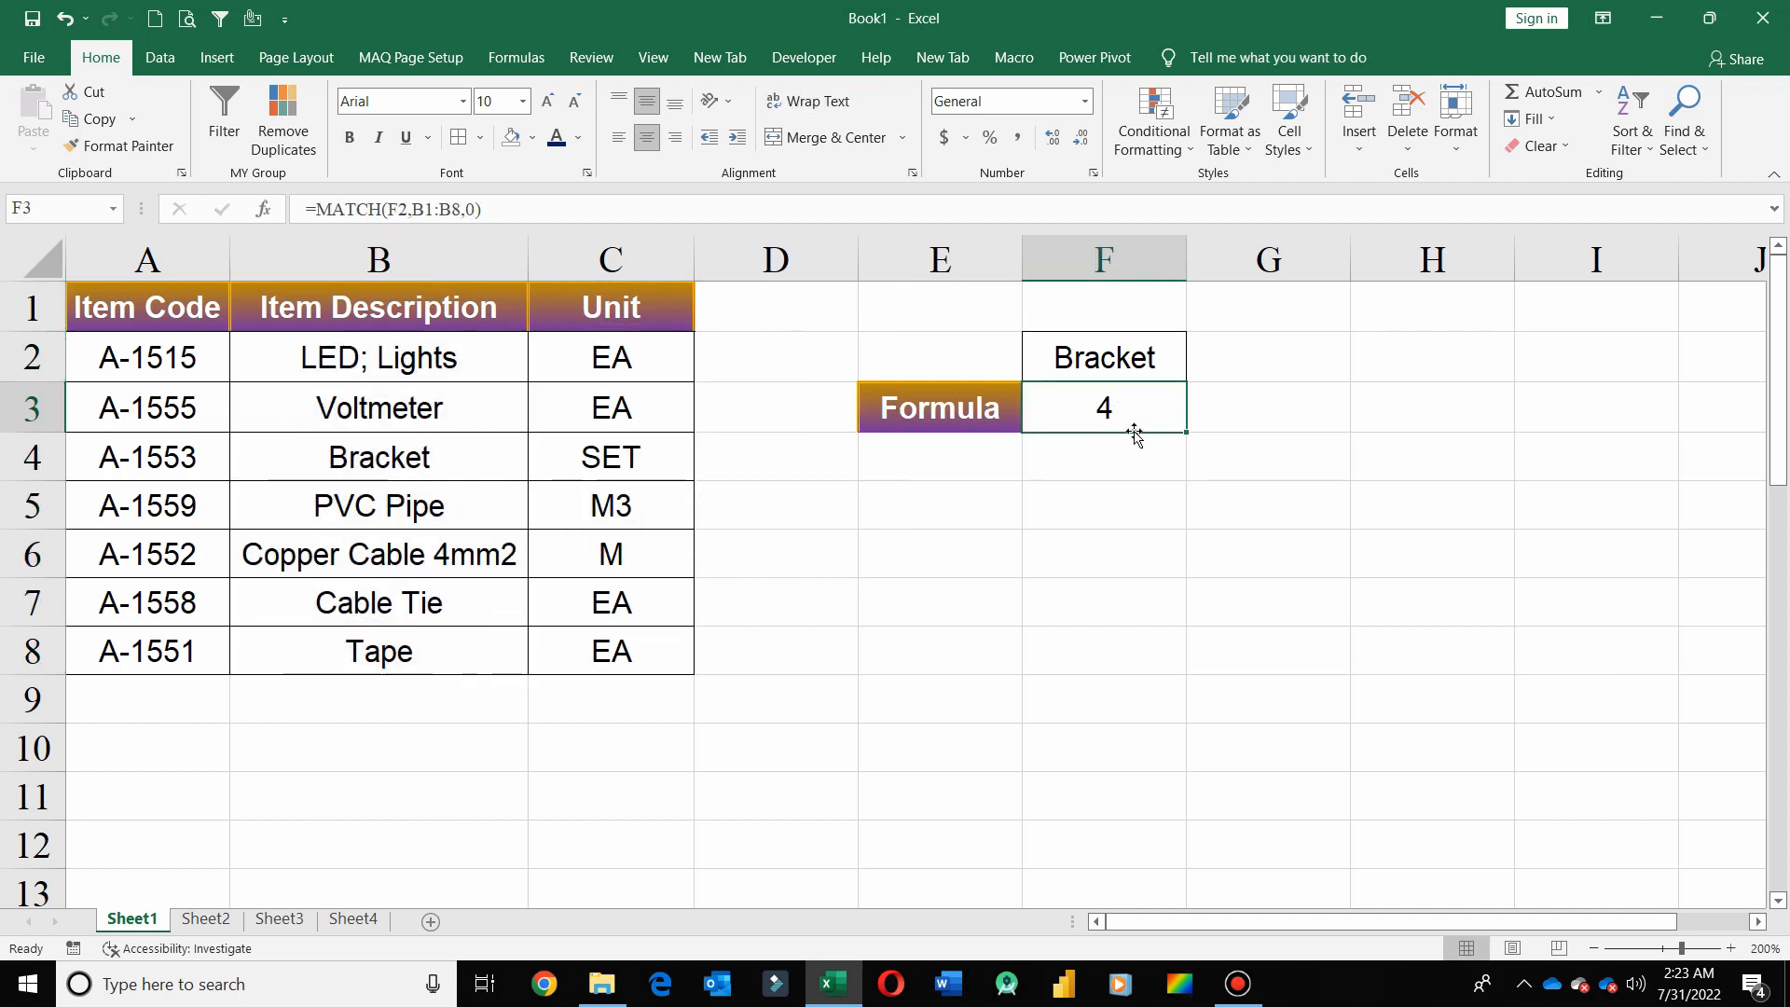
key(Delete)
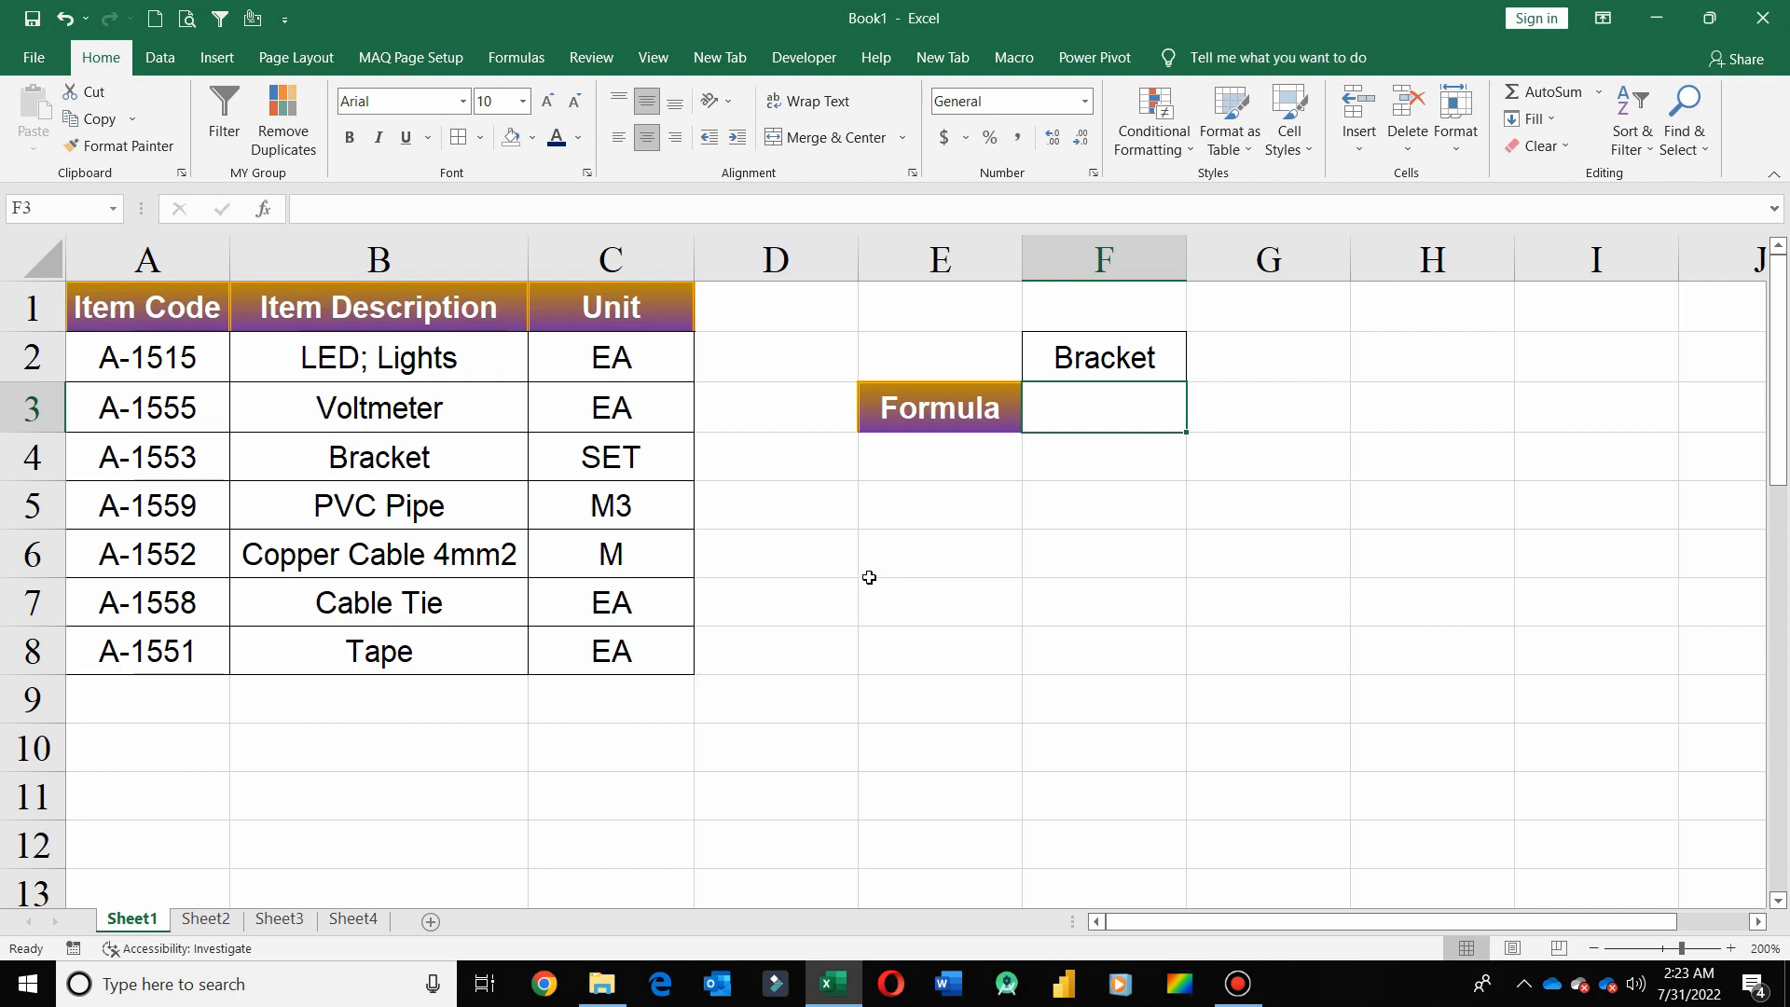
Enter =MATCH(F2,A4:C4,0) in F3 to find the lookup item's exact-match position across the Bracket row
drag(163, 466, 635, 463)
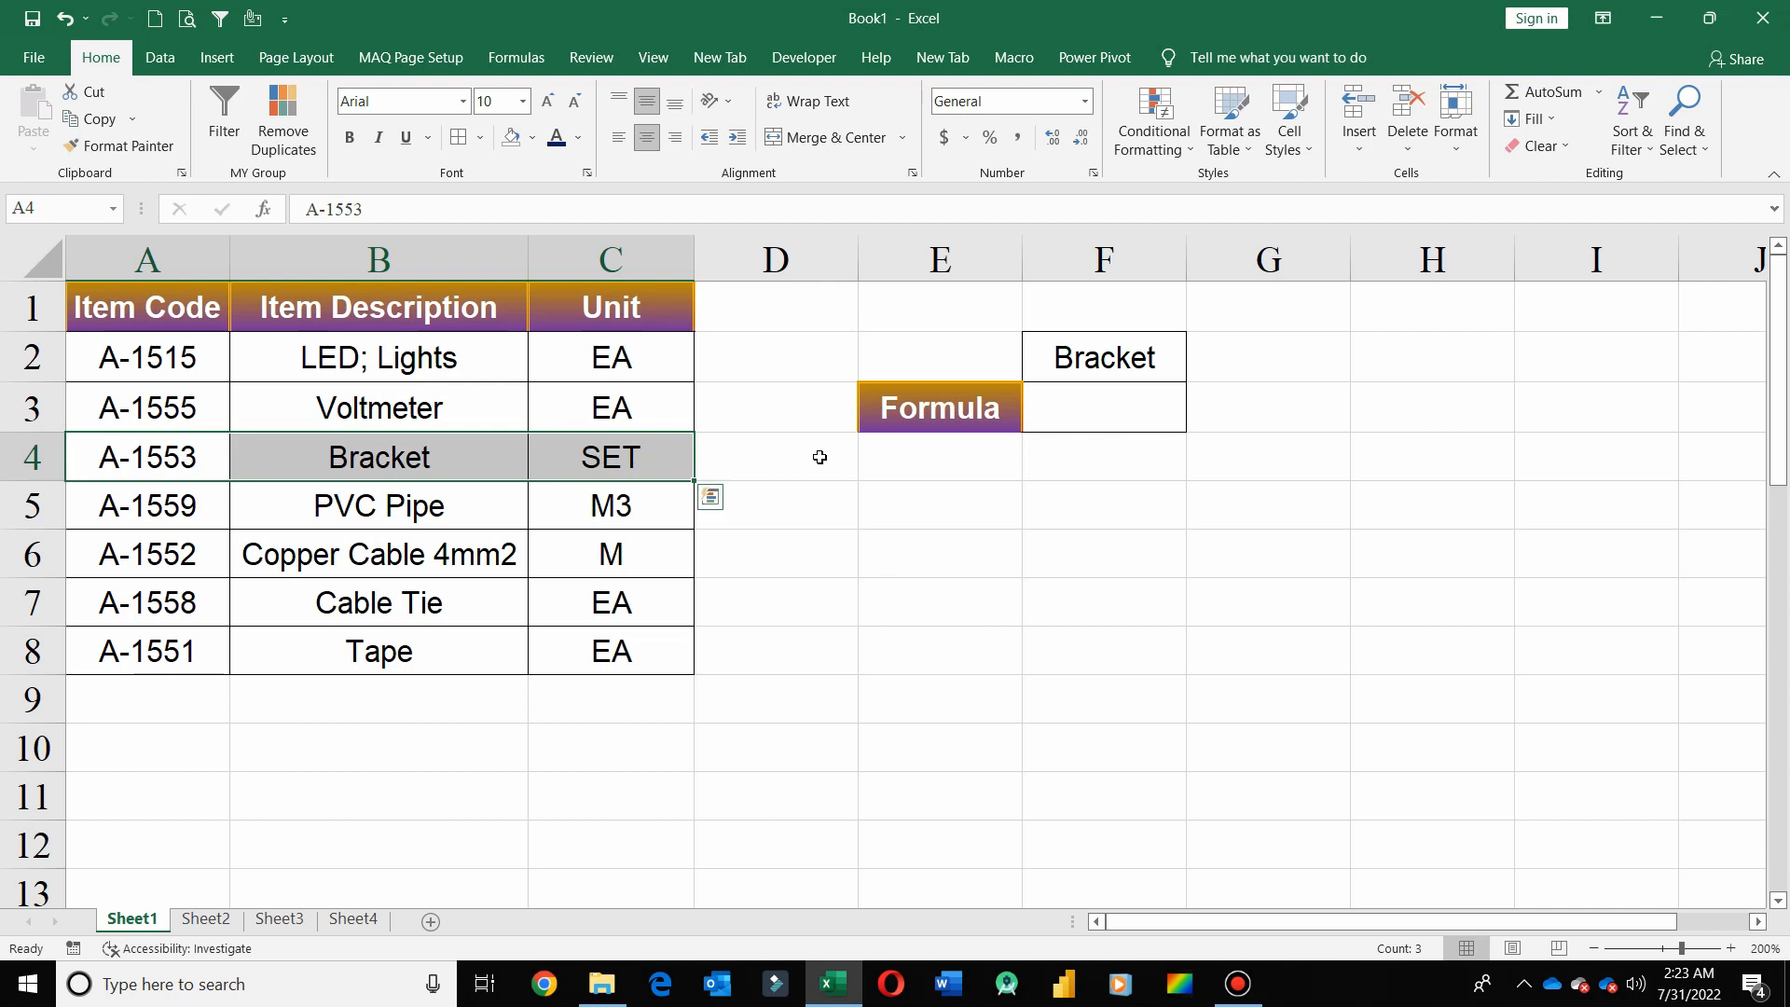
click(1035, 406)
text(=)
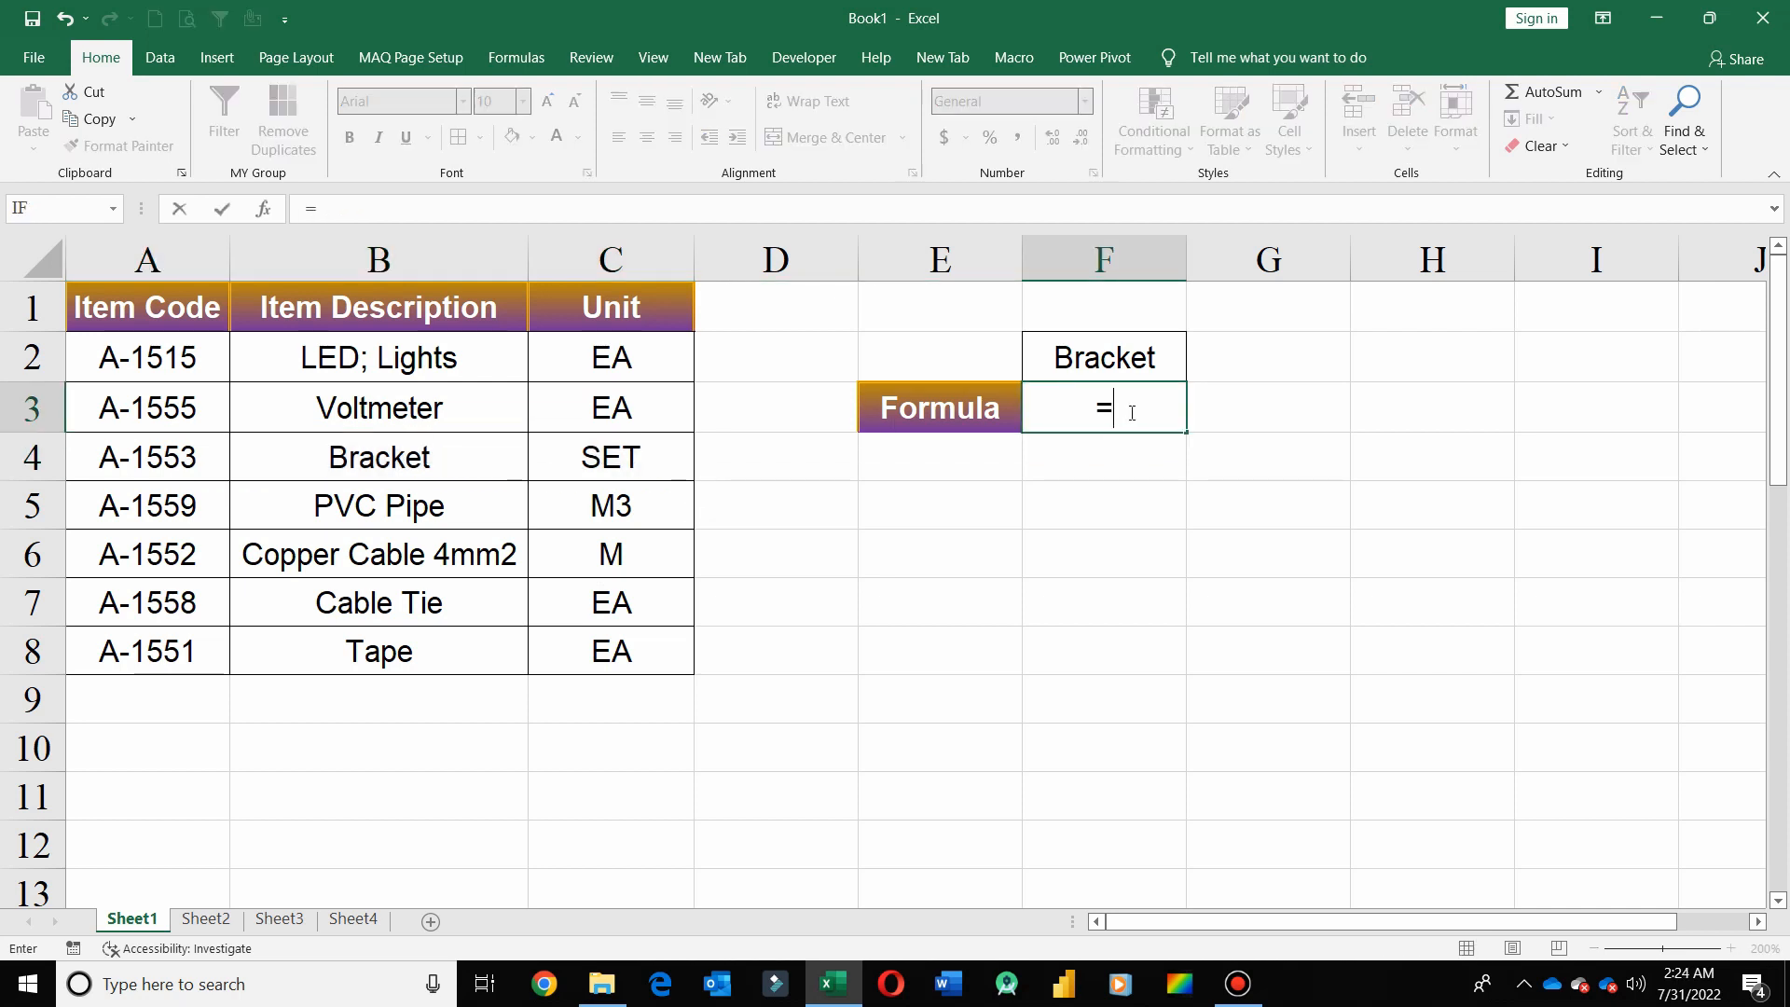
text(mat)
key(Tab)
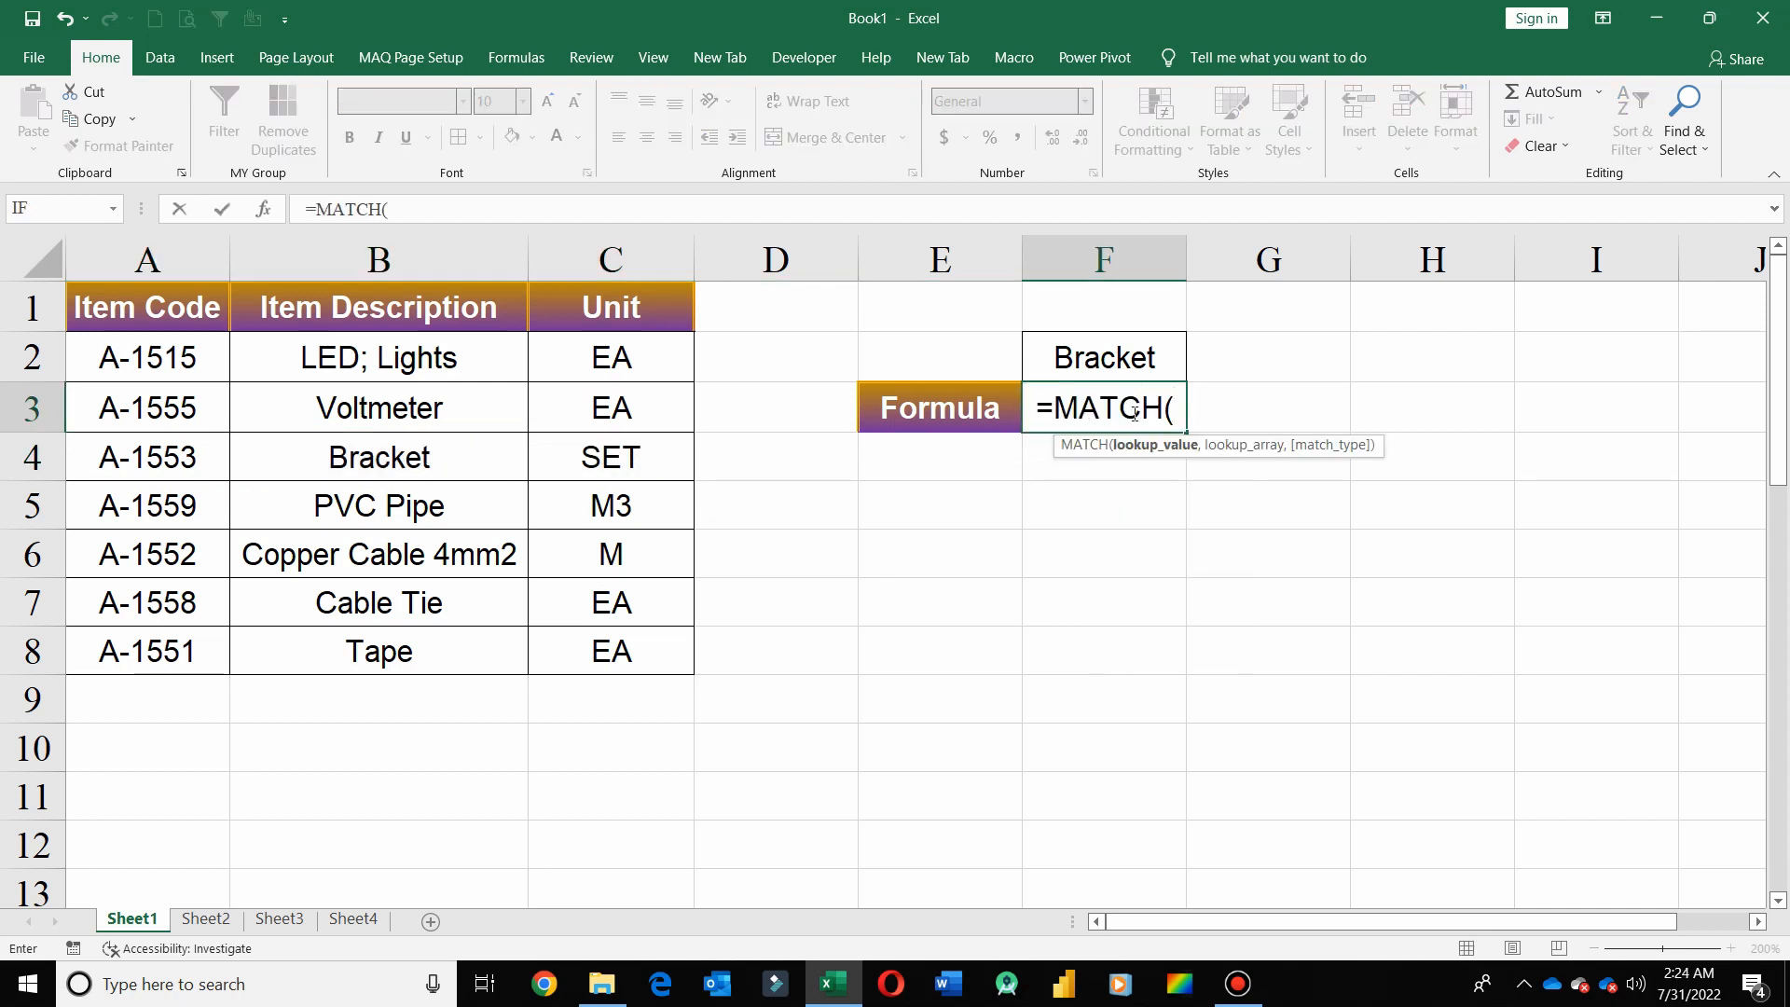
click(1107, 363)
text(,)
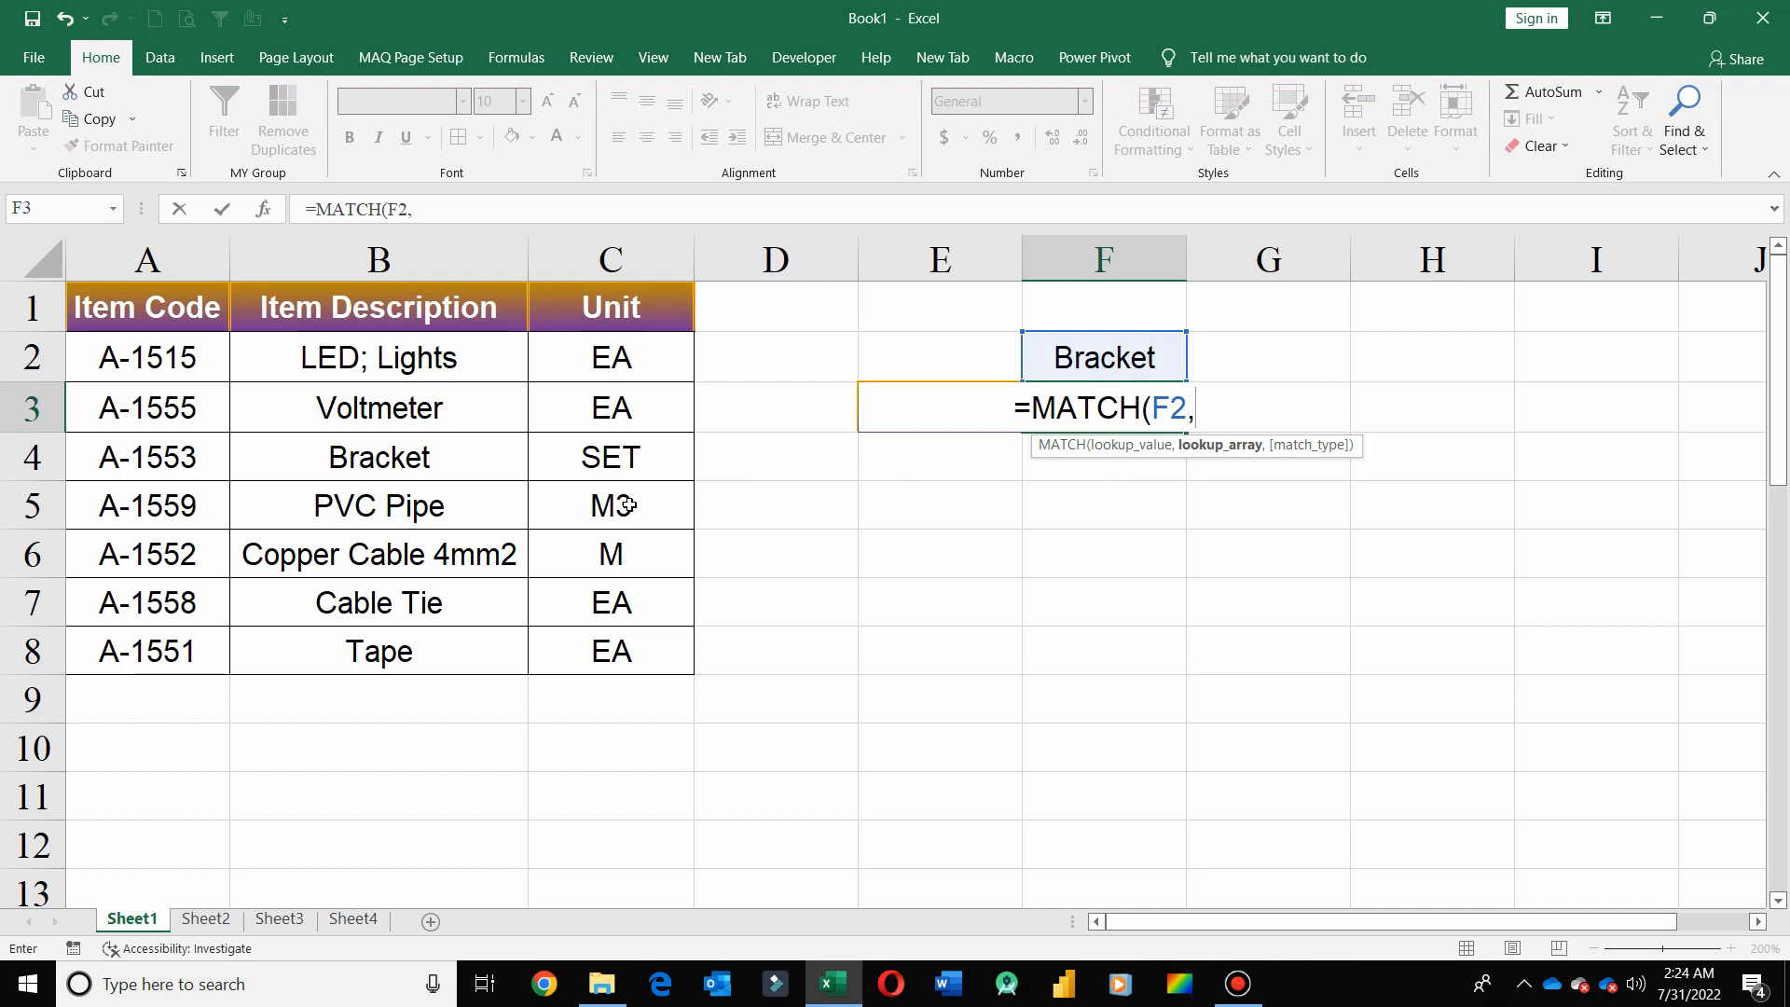
drag(131, 459, 601, 457)
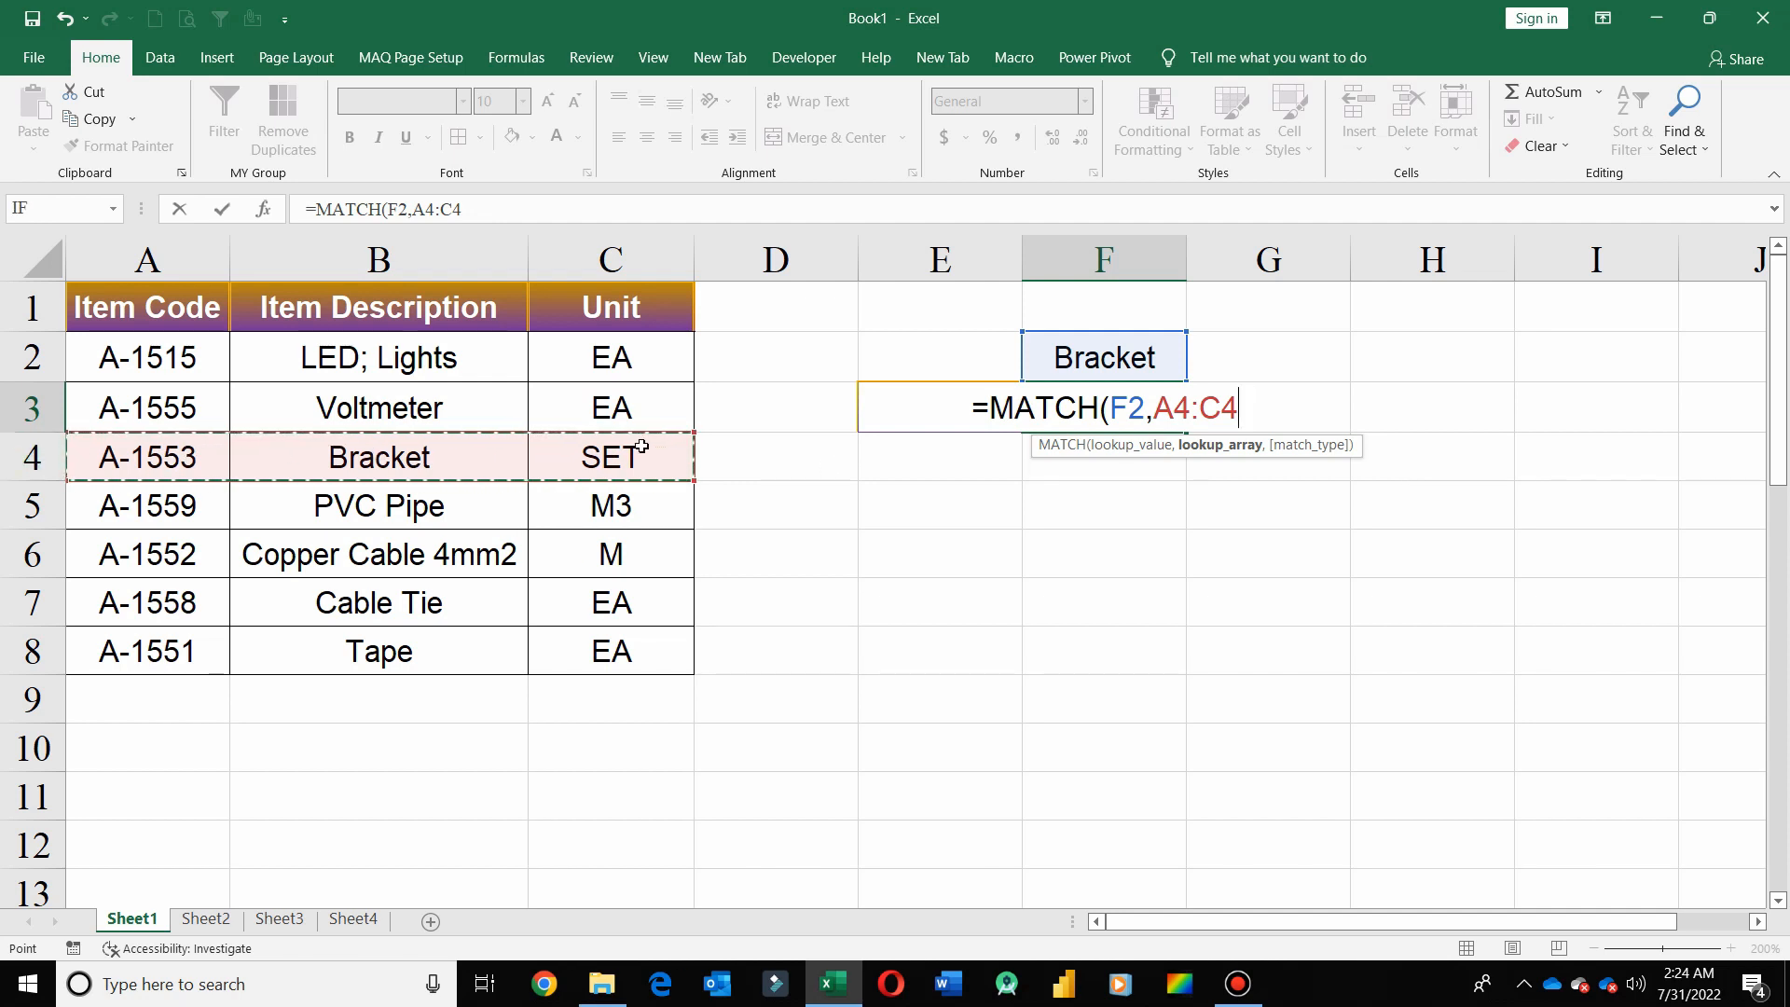
text(,)
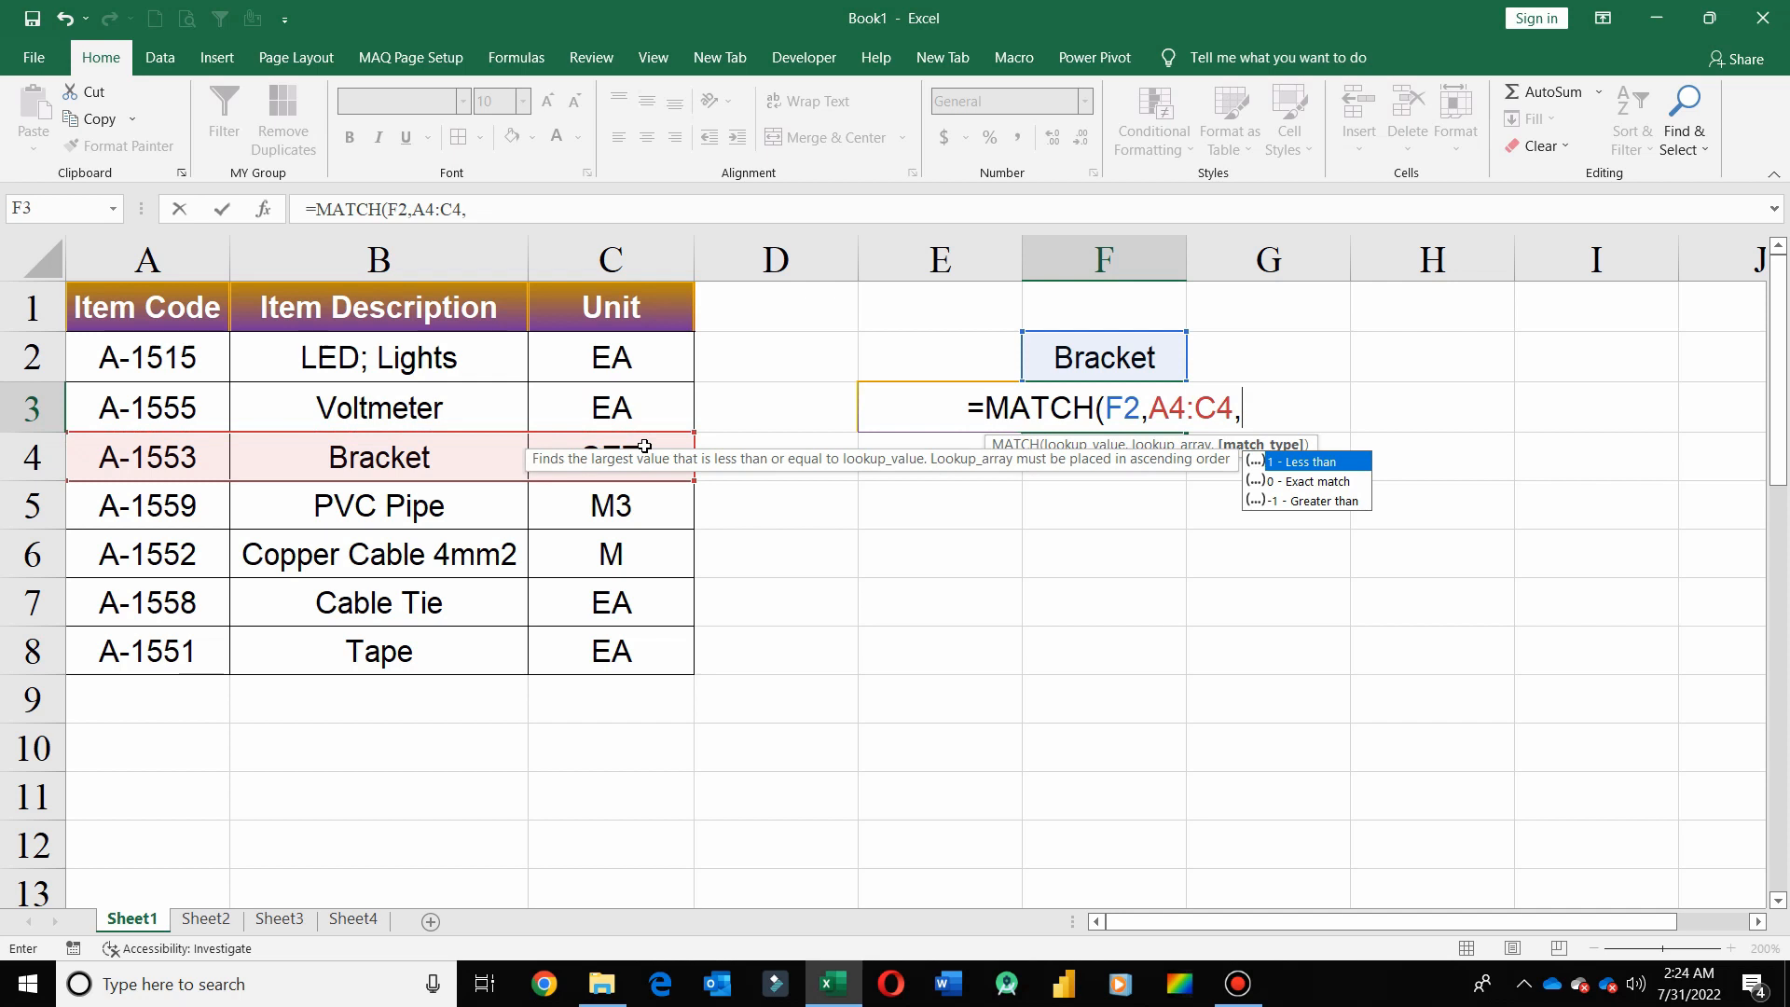
text(0)
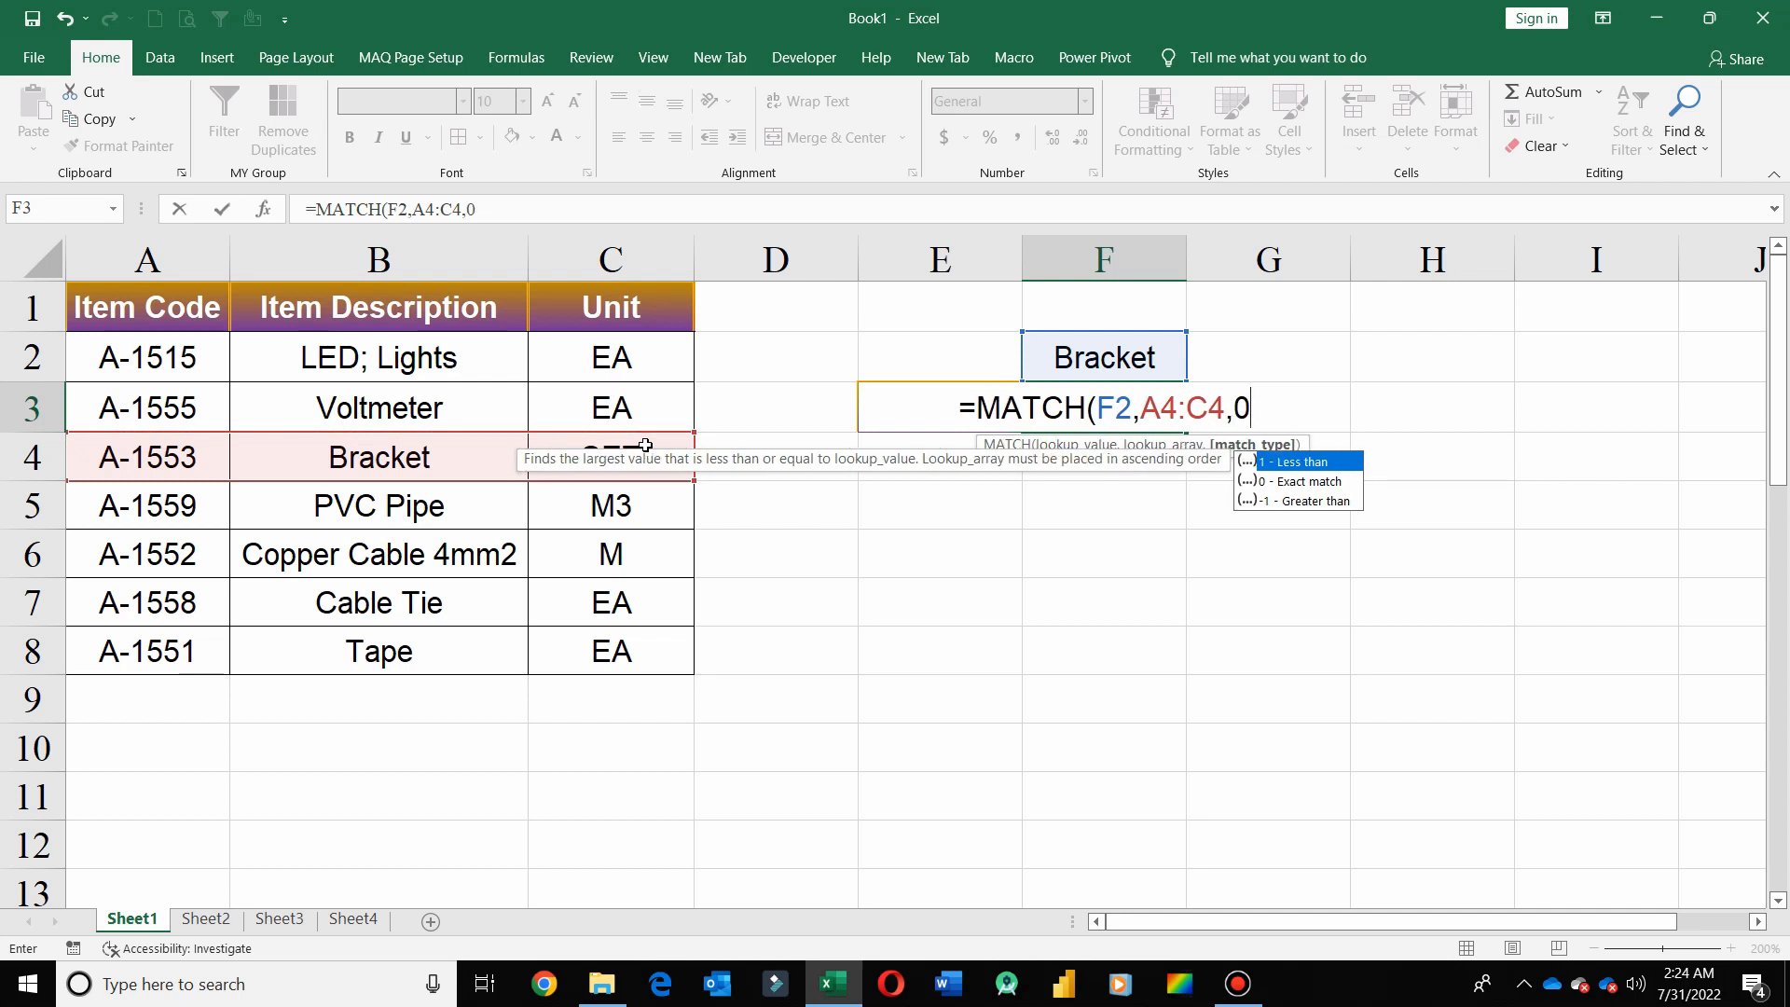
text())
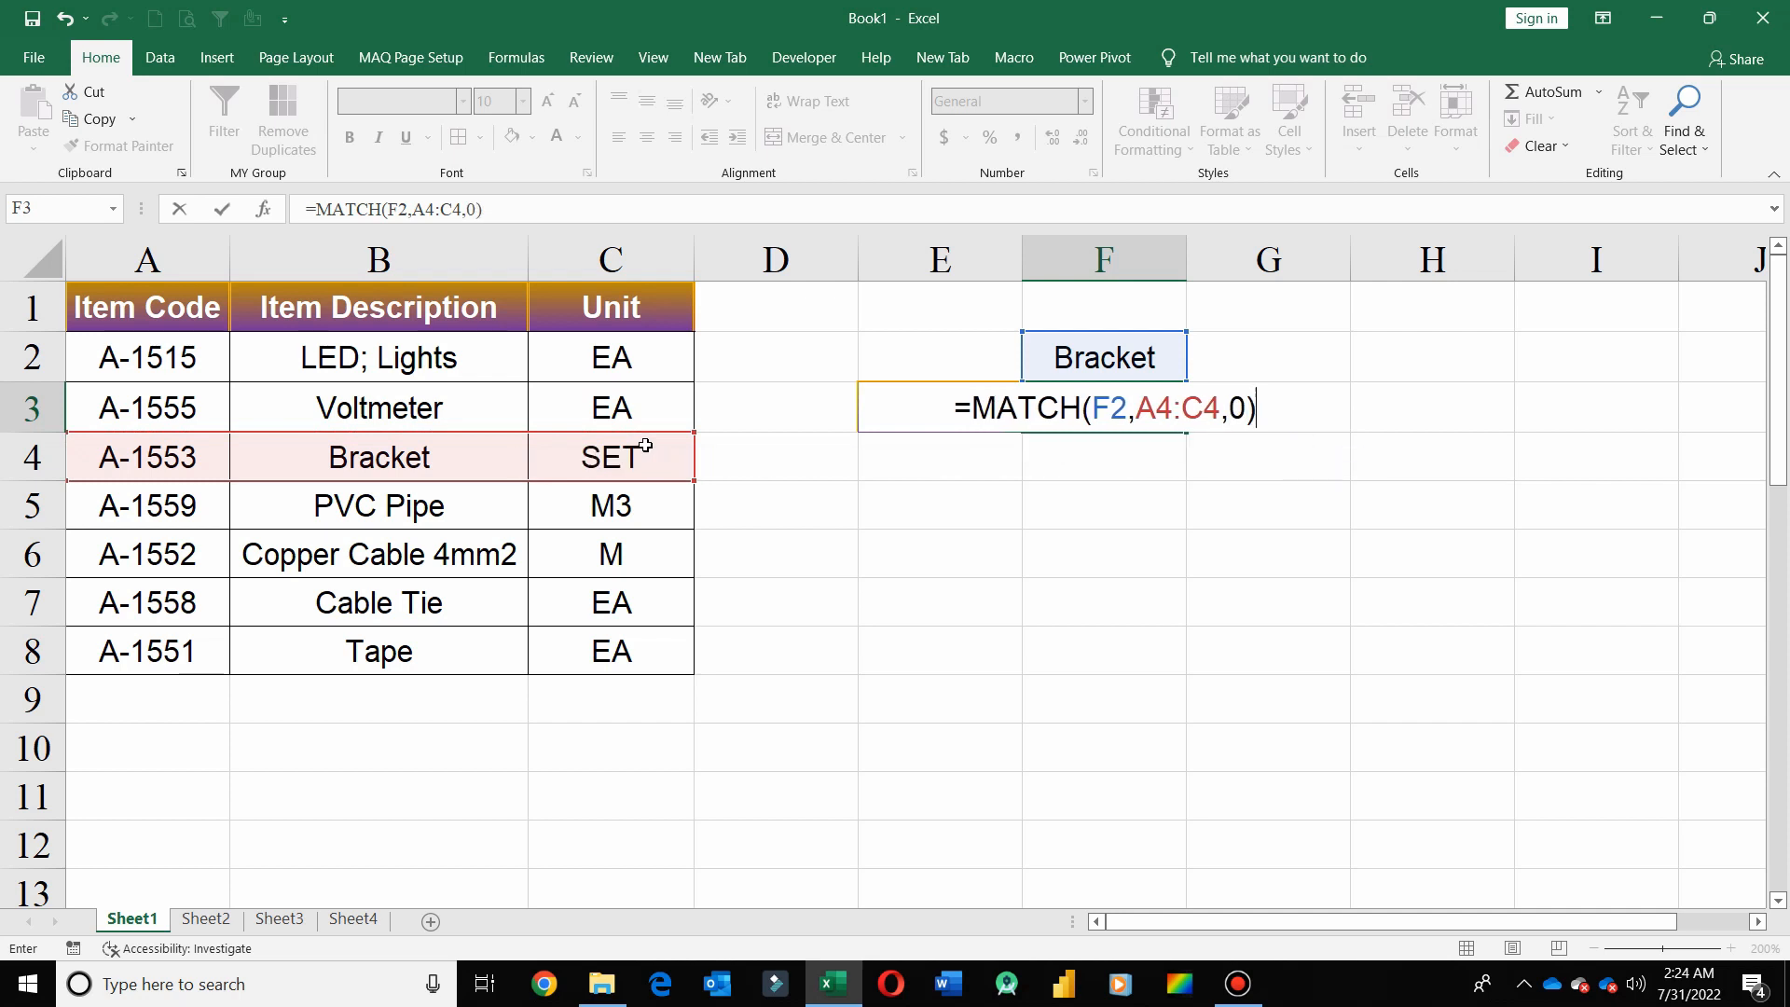
key(Return)
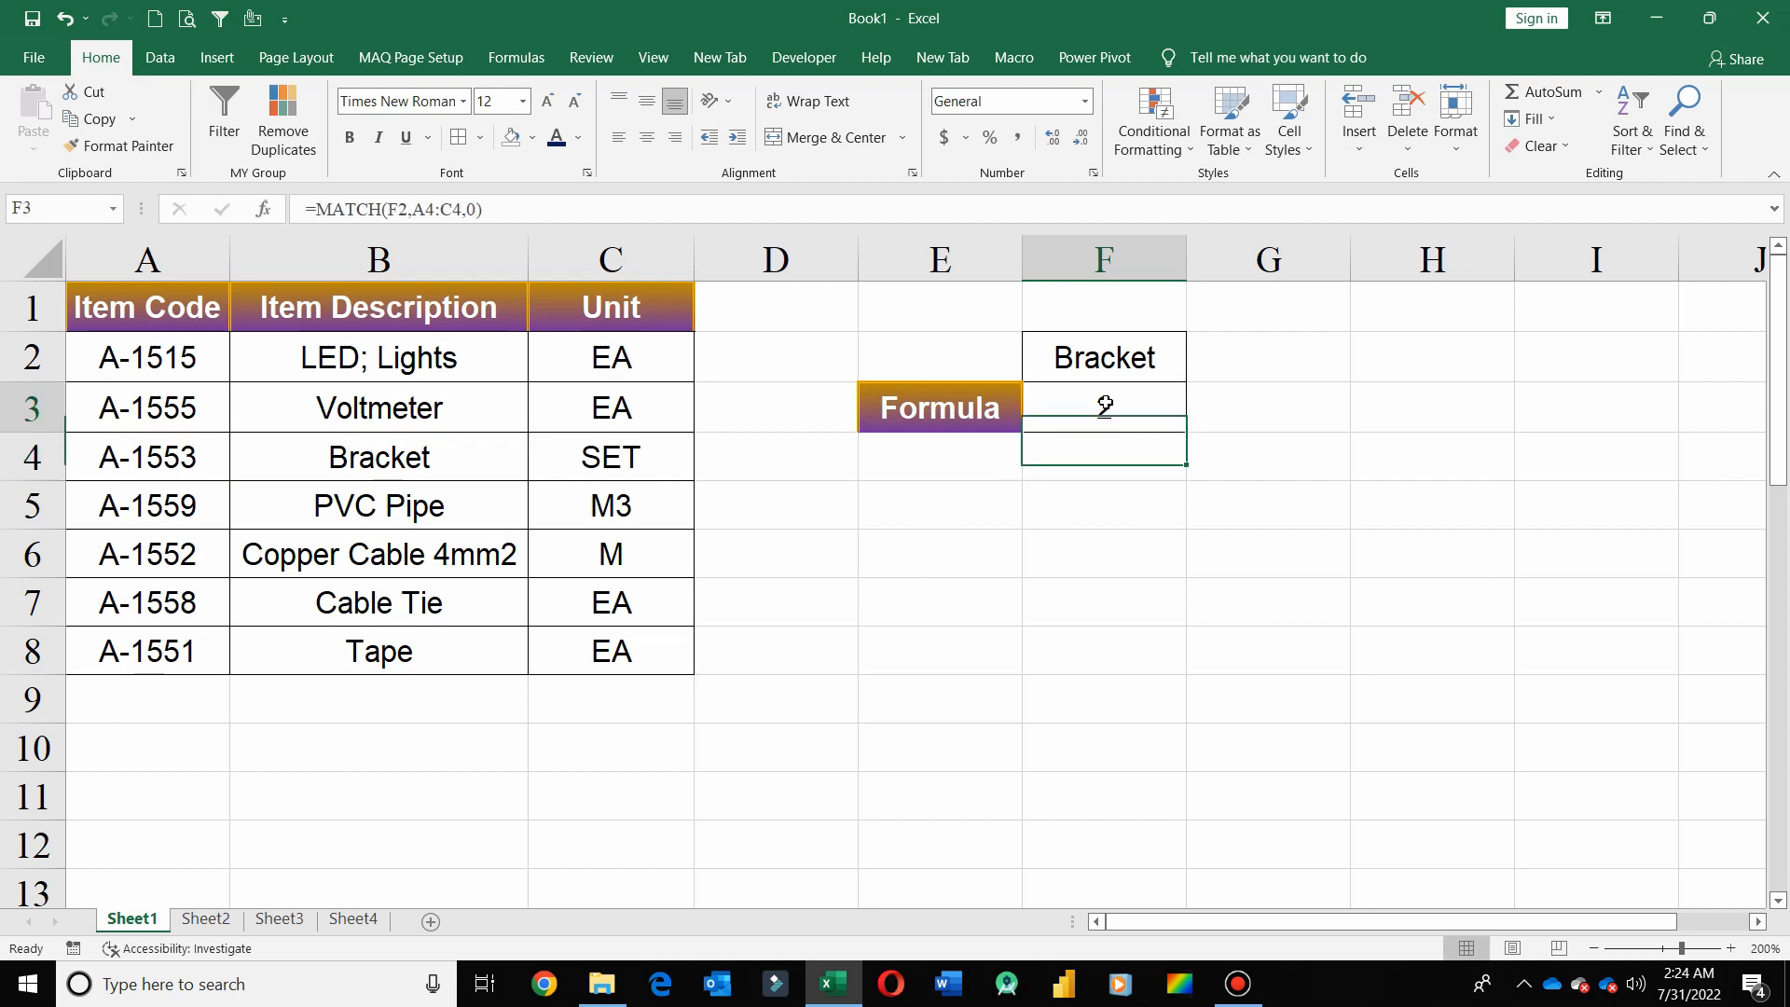
Check the position of Bracket across the row range A4:C4 and clear the formula from F3
click(1105, 405)
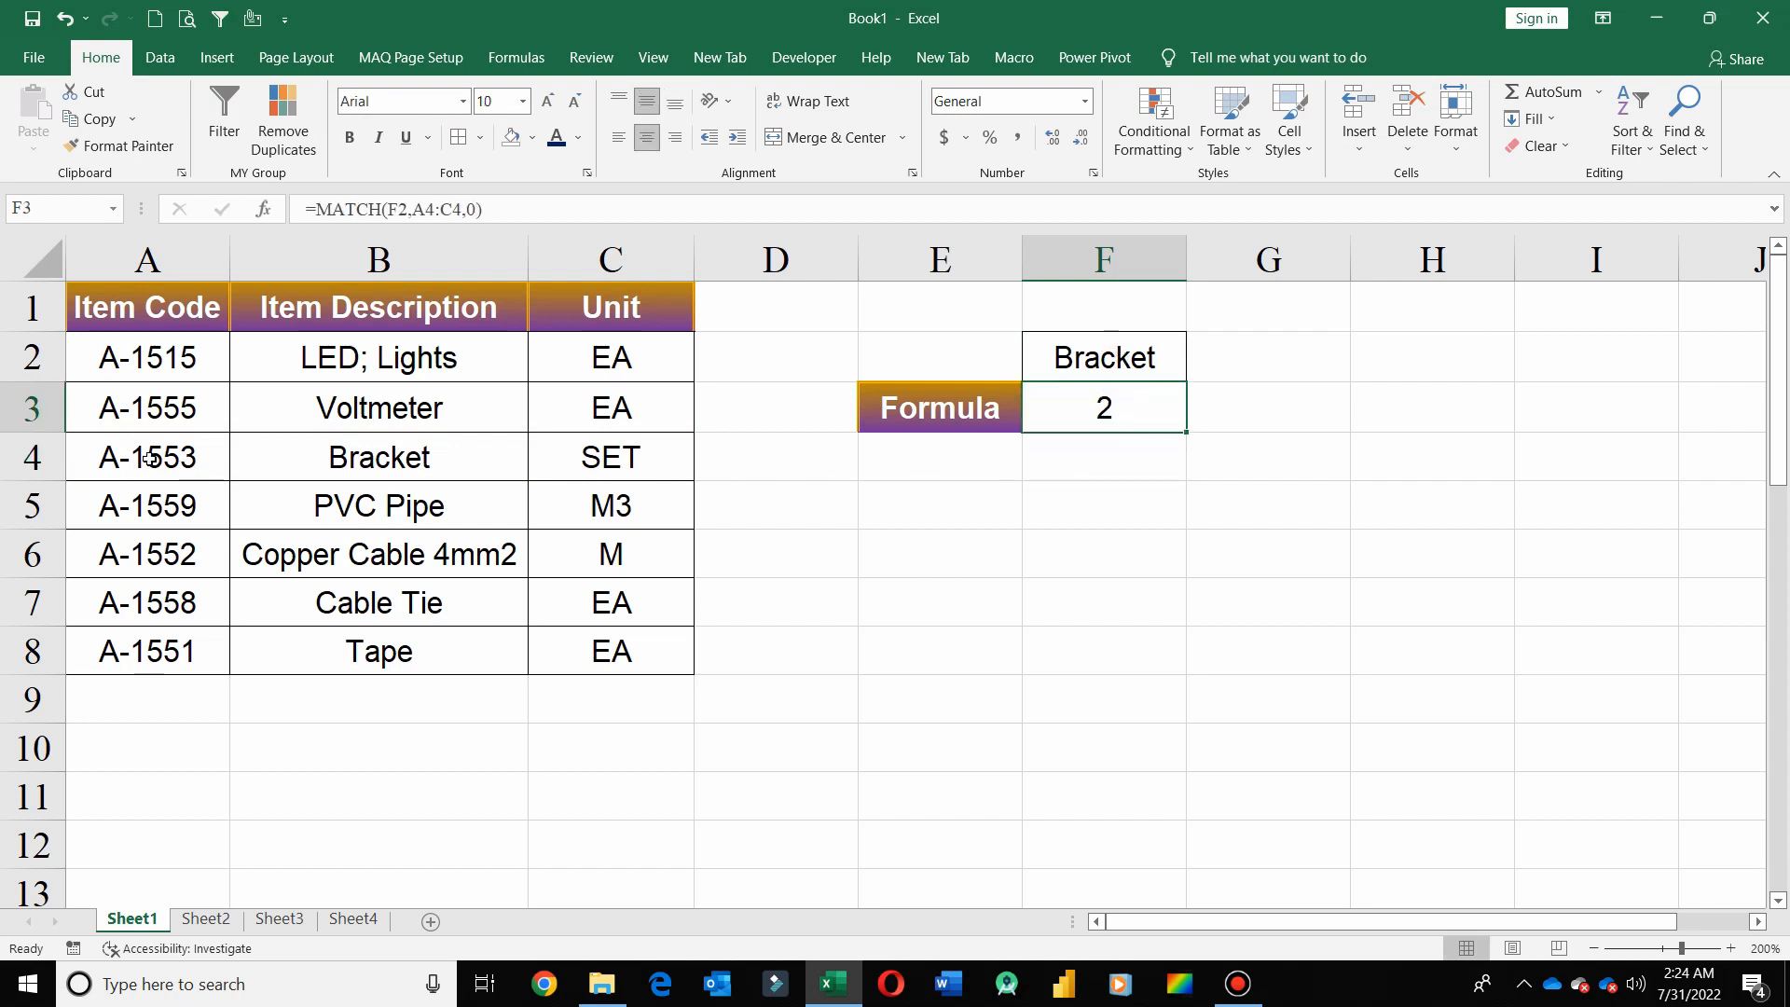
drag(150, 457, 688, 456)
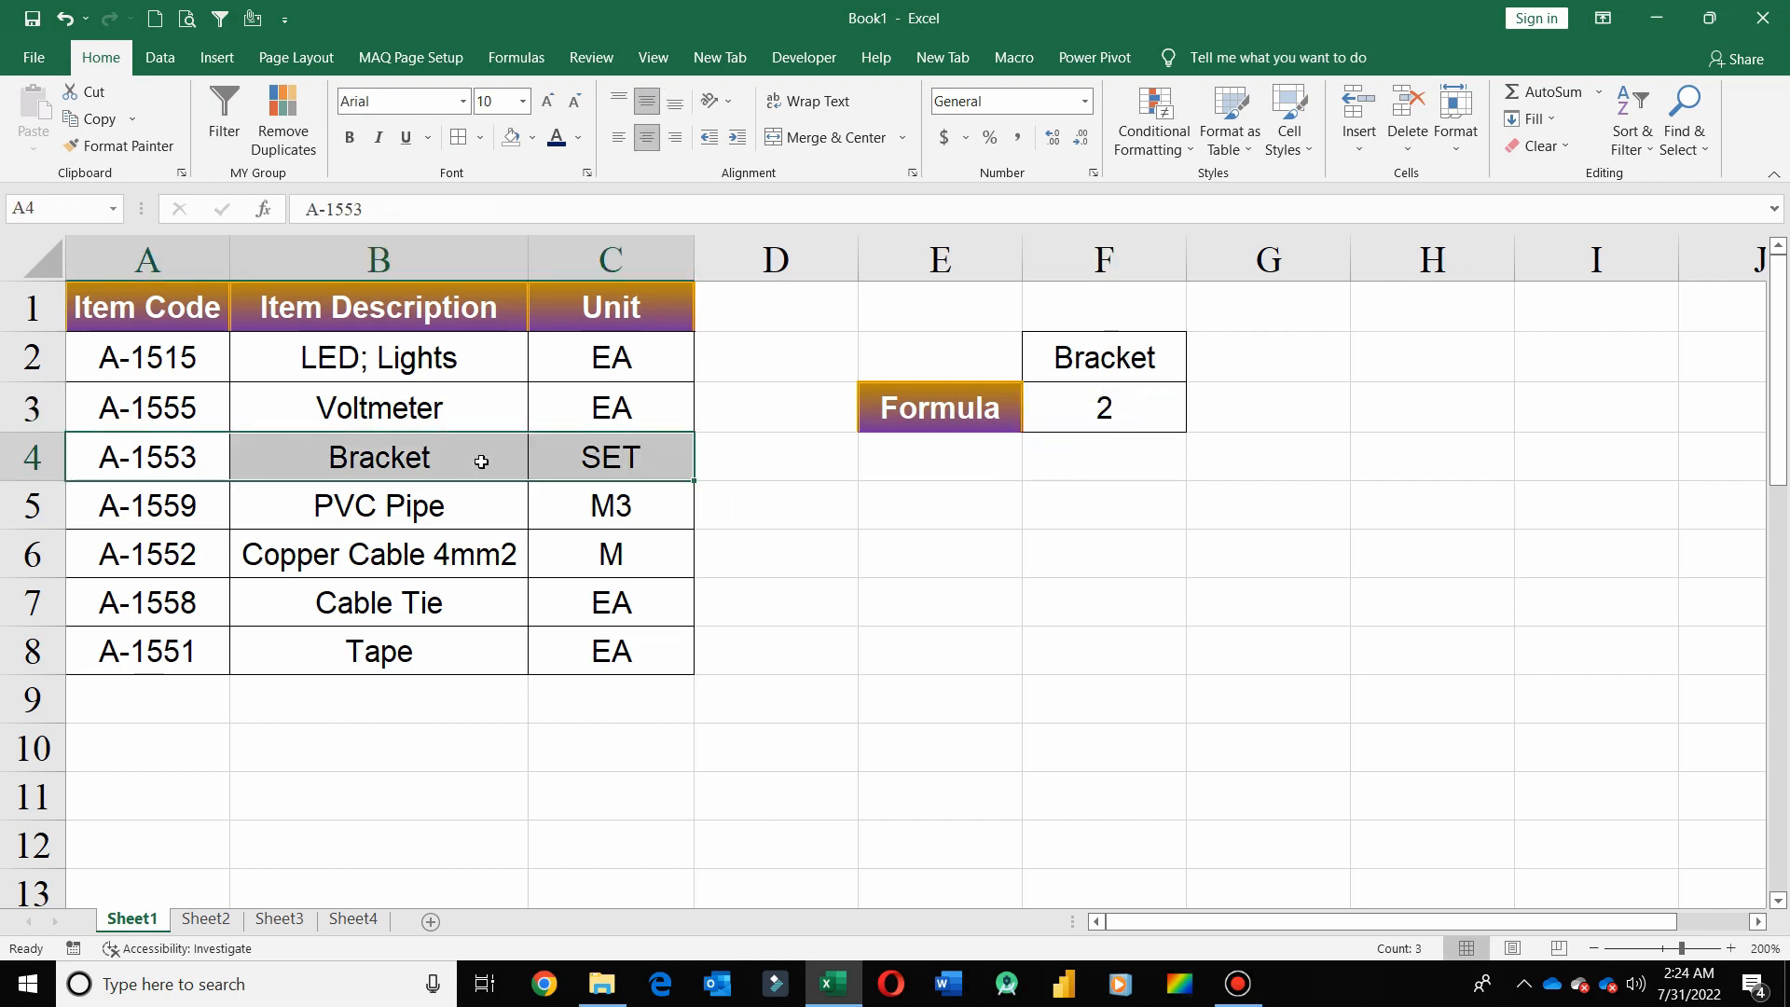
click(113, 466)
click(422, 465)
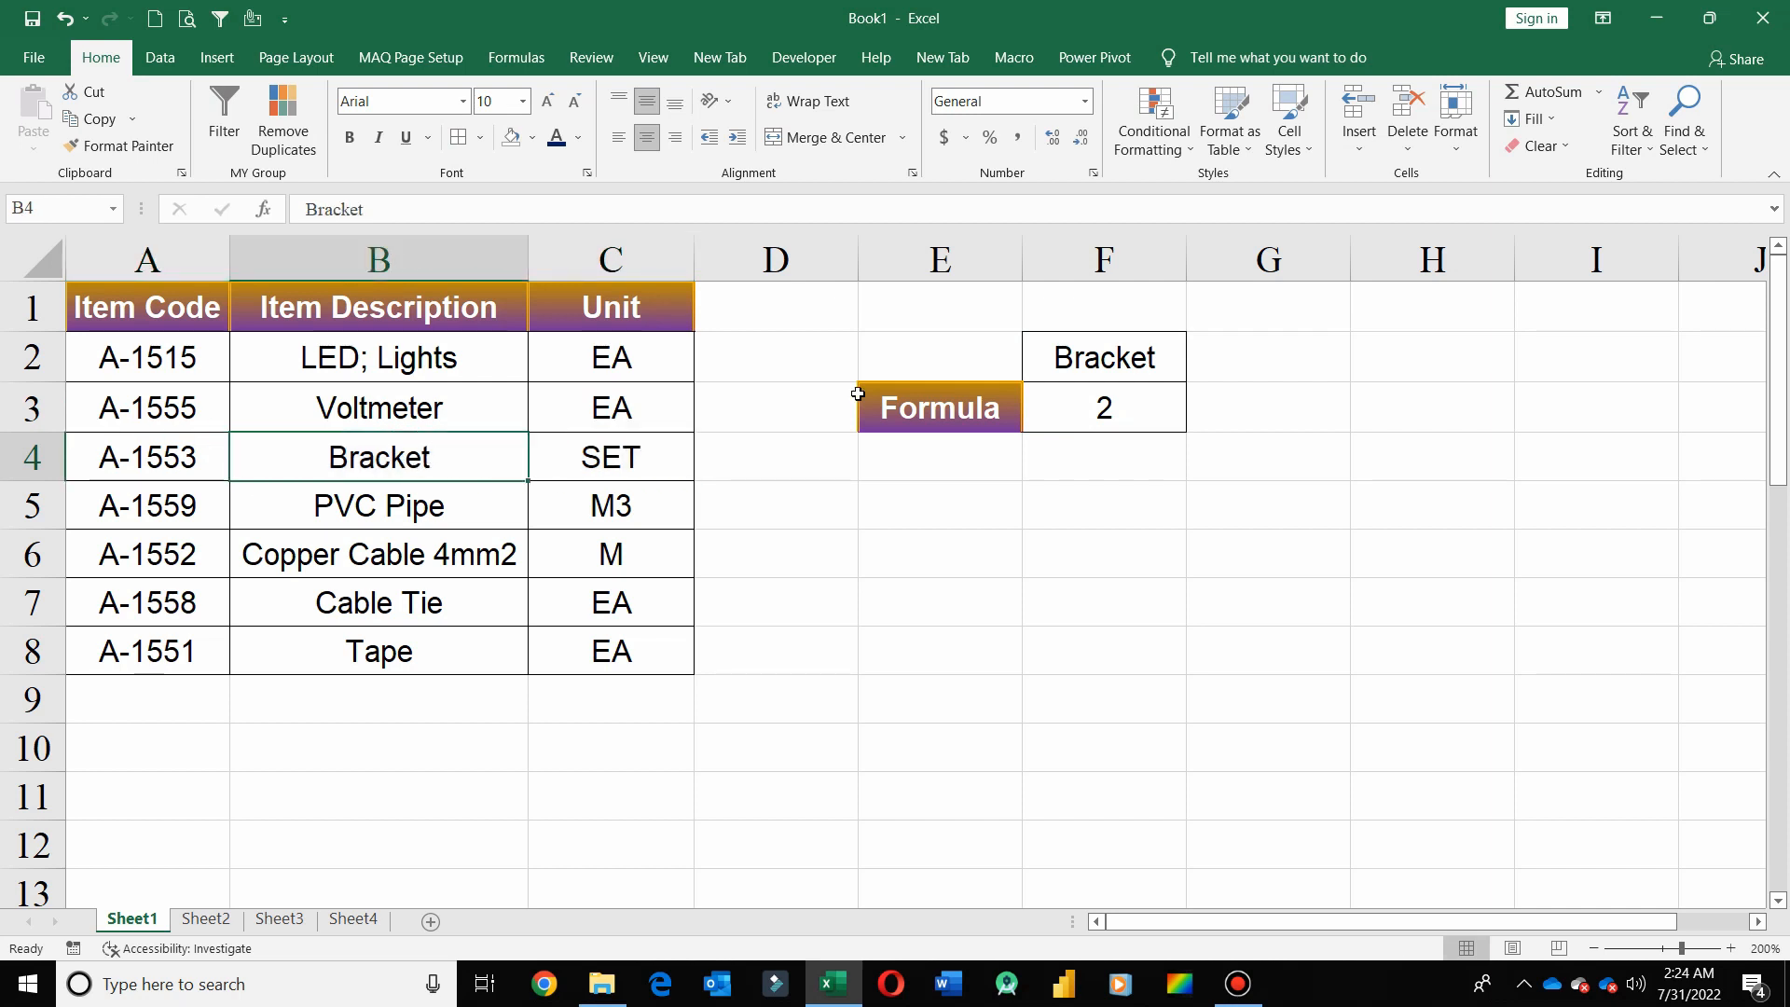
click(1170, 401)
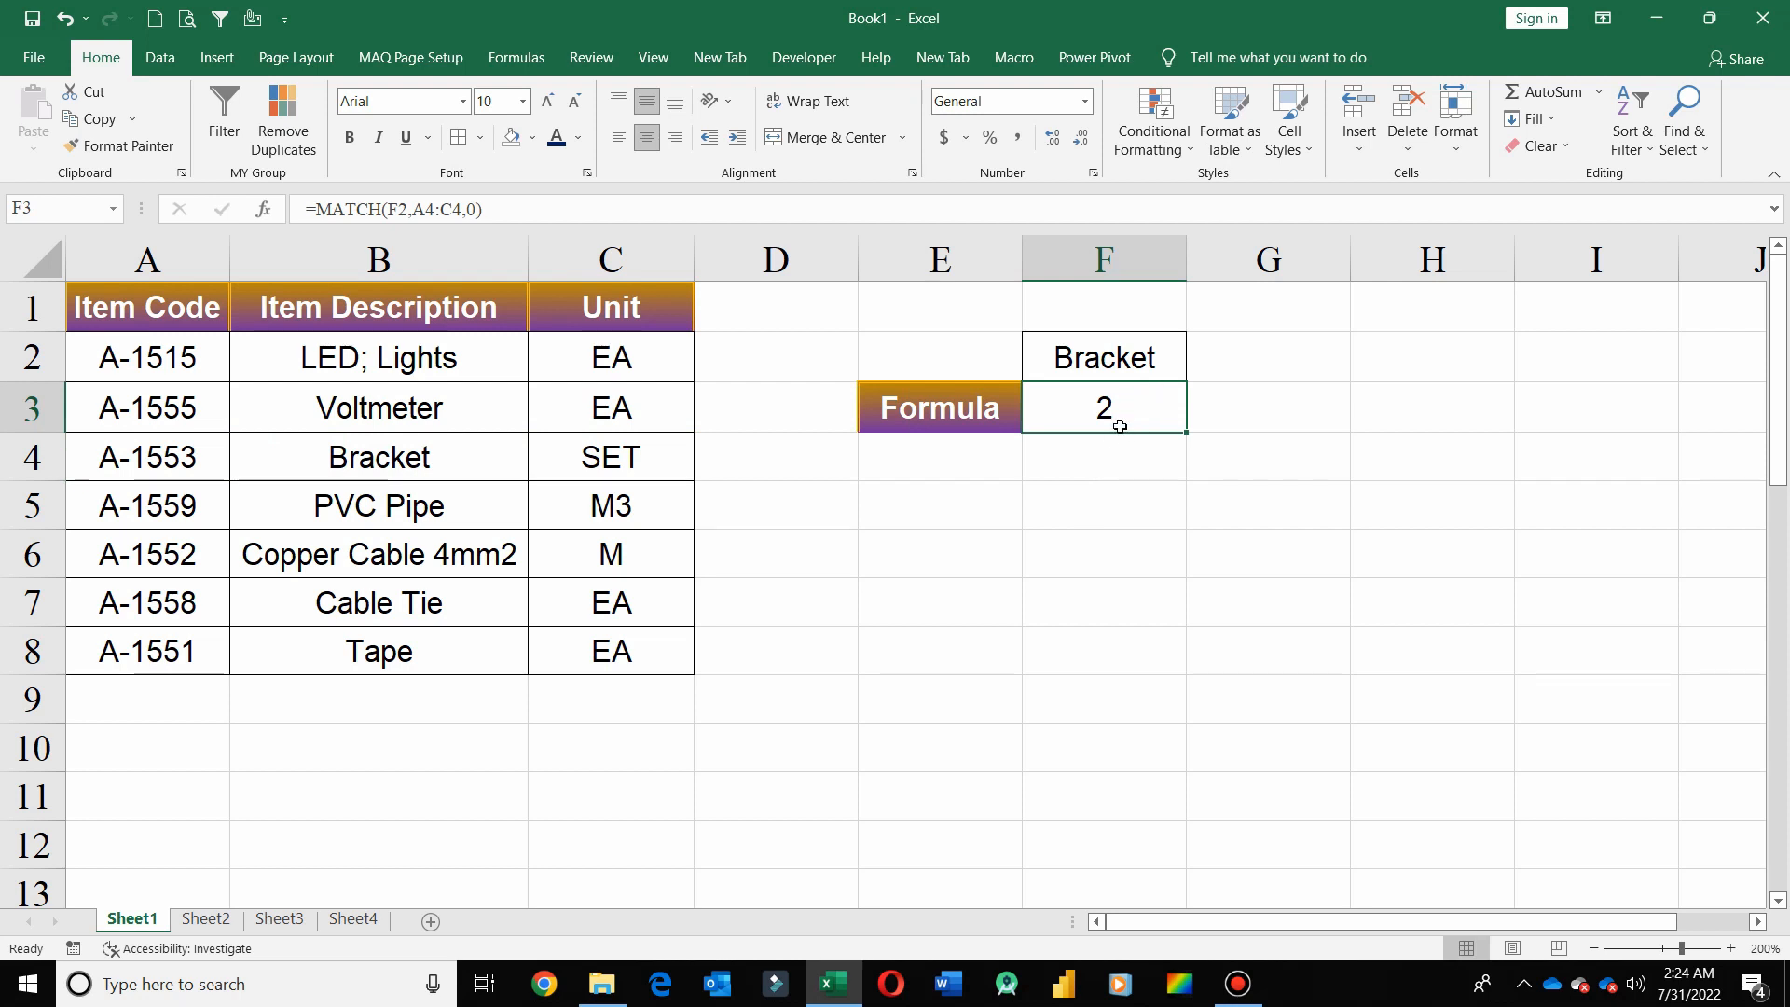
key(Delete)
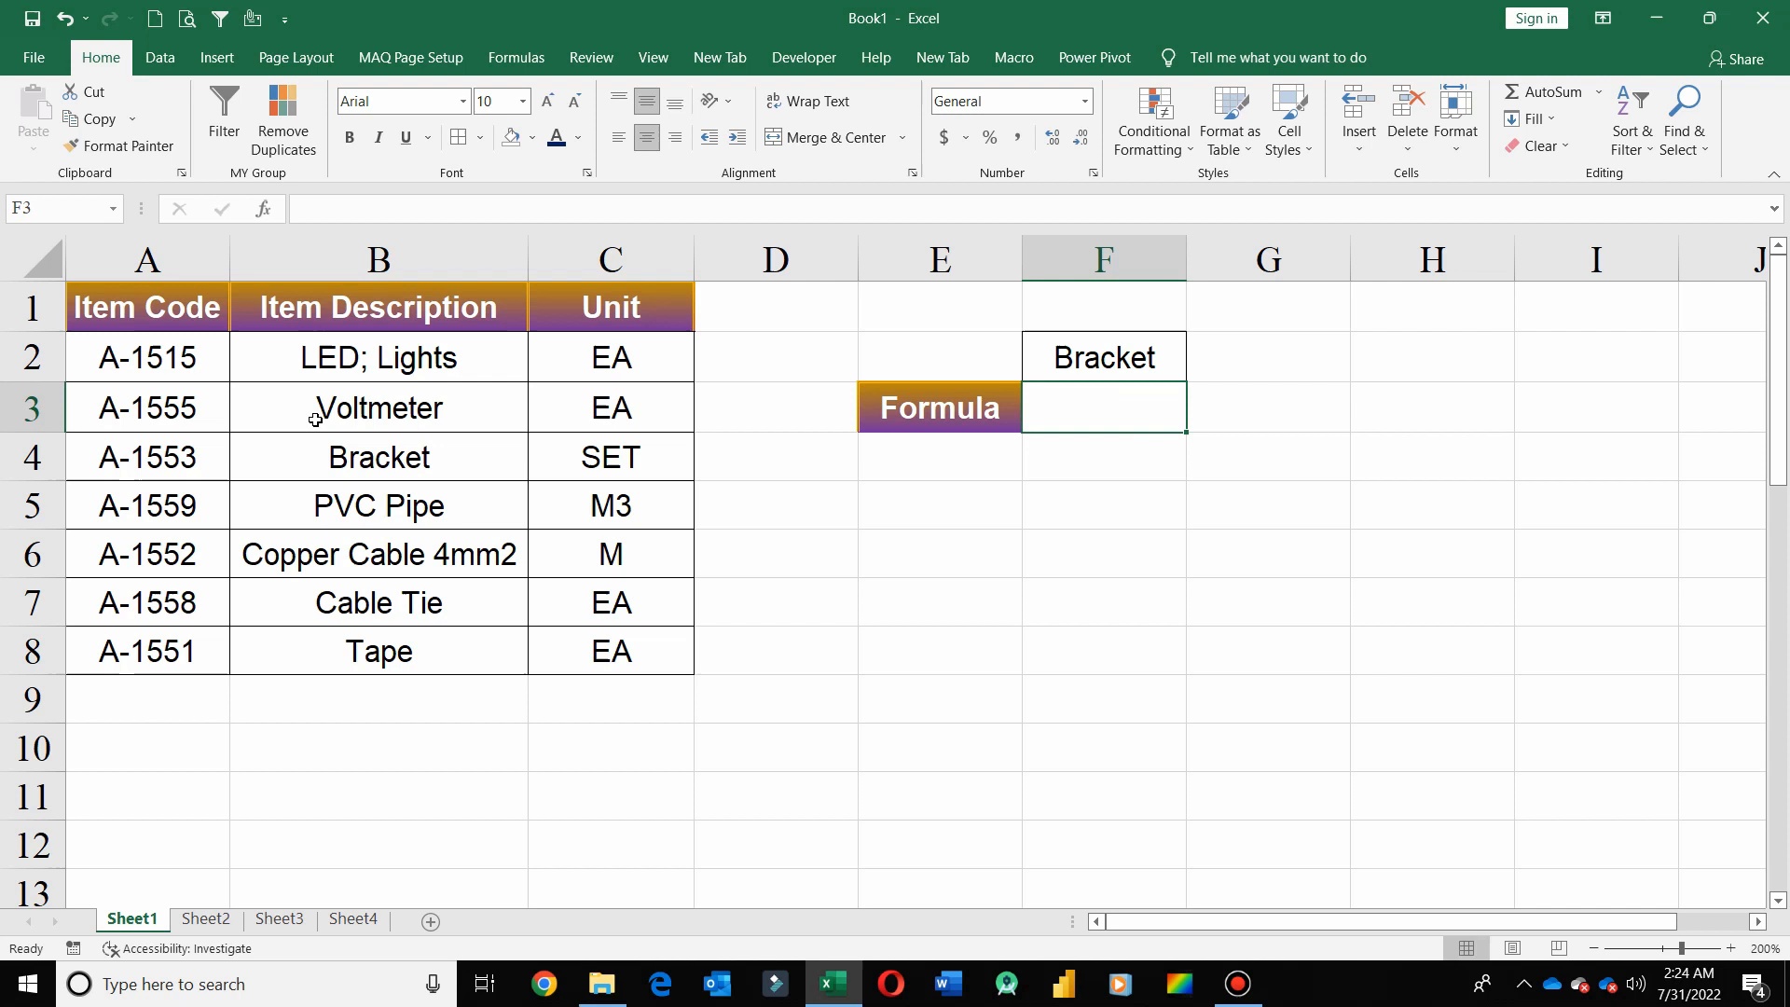
Insert a blank column before column A and a blank row above row 1
click(160, 245)
key(ctrl+shift+plus)
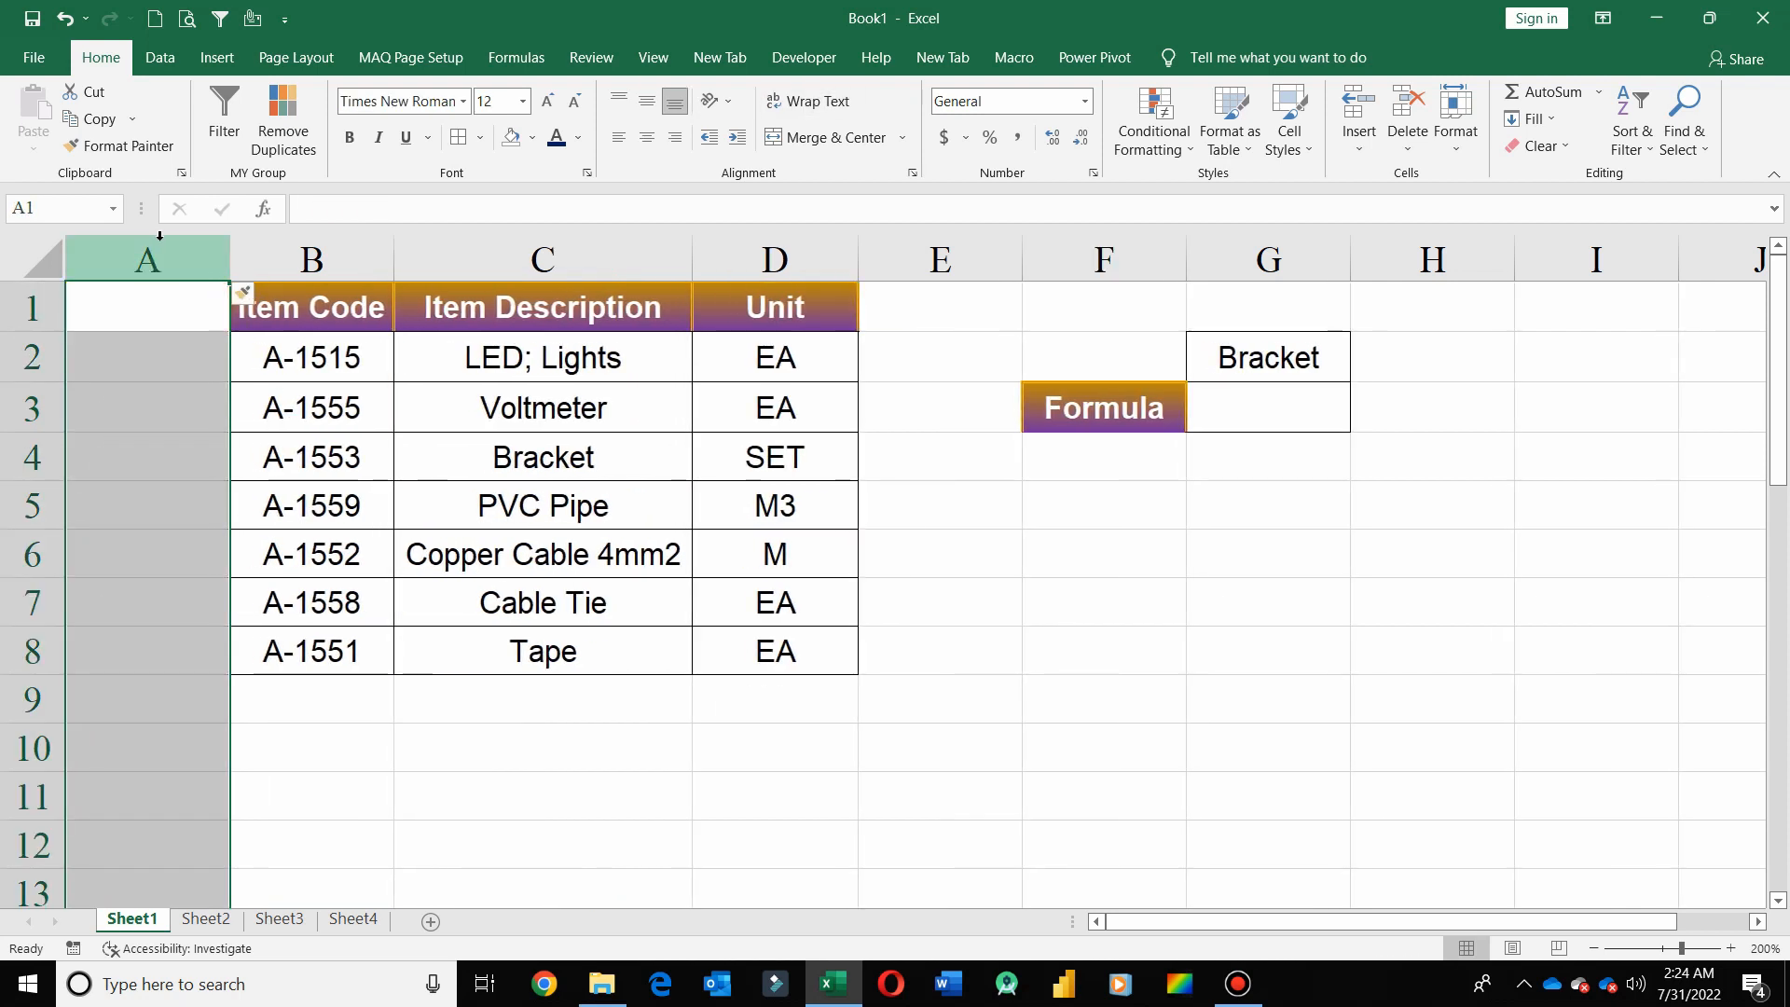
click(28, 307)
key(ctrl+shift+plus)
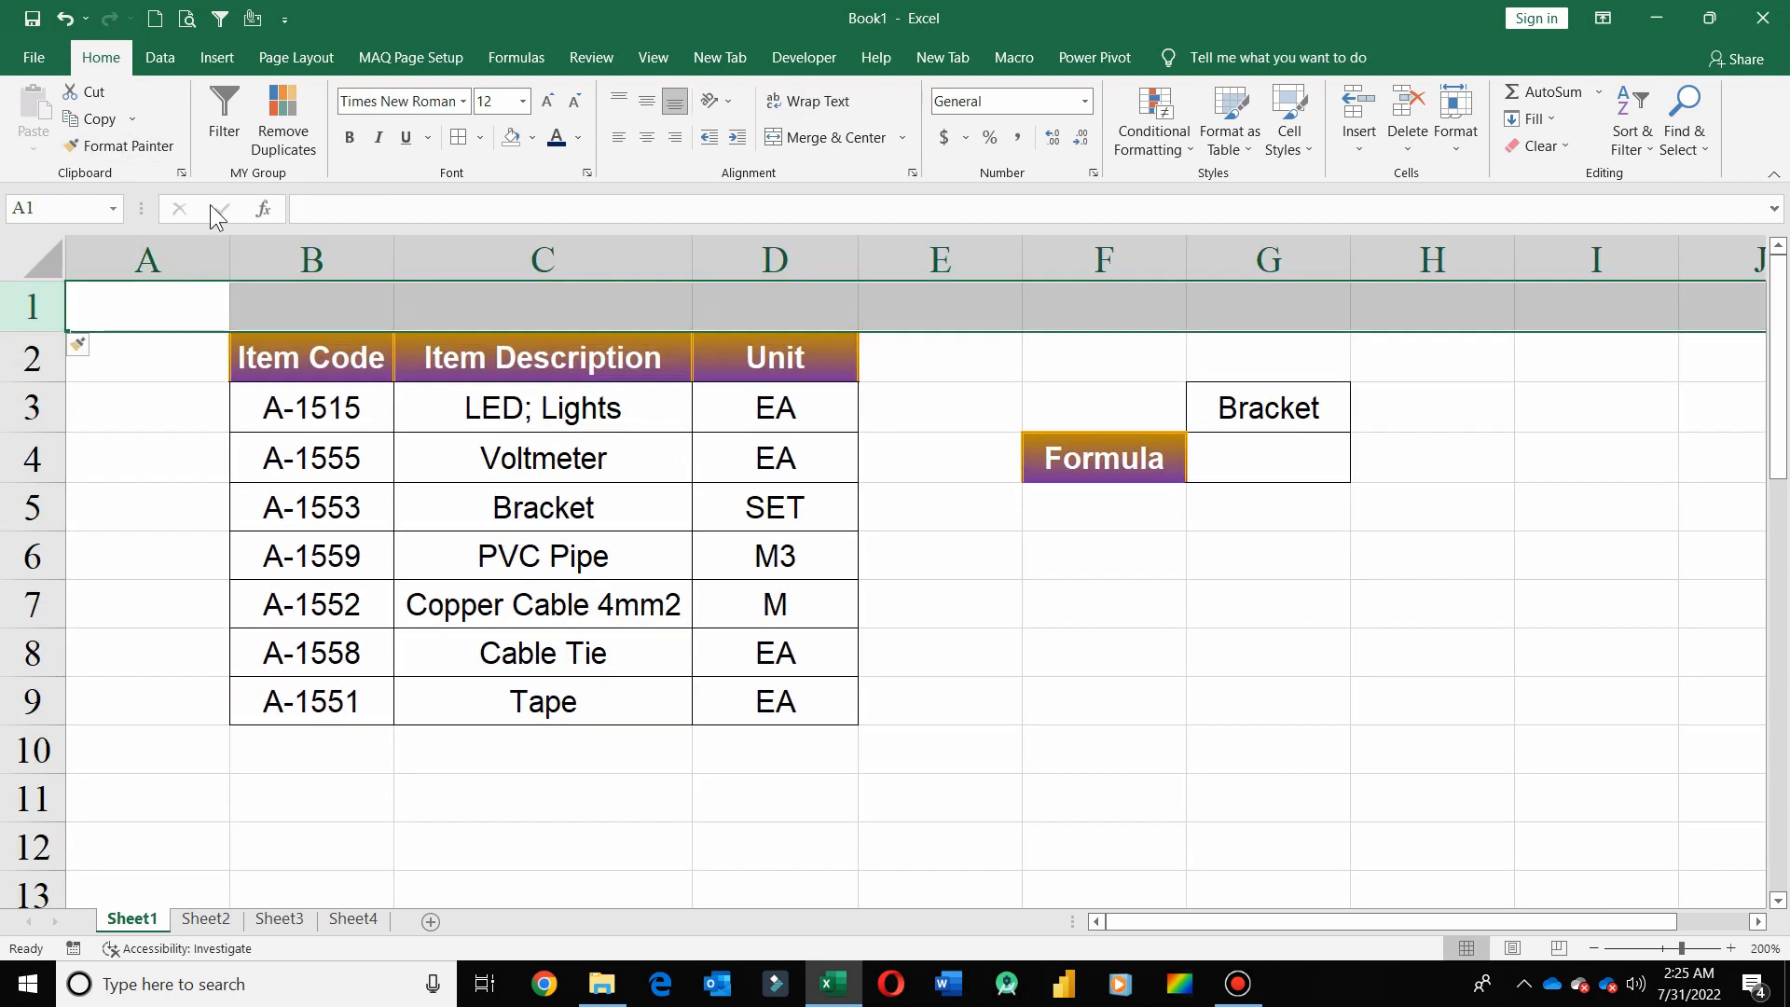
Insert another blank row above row 1 and hide the worksheet gridlines
key(ctrl+shift+plus)
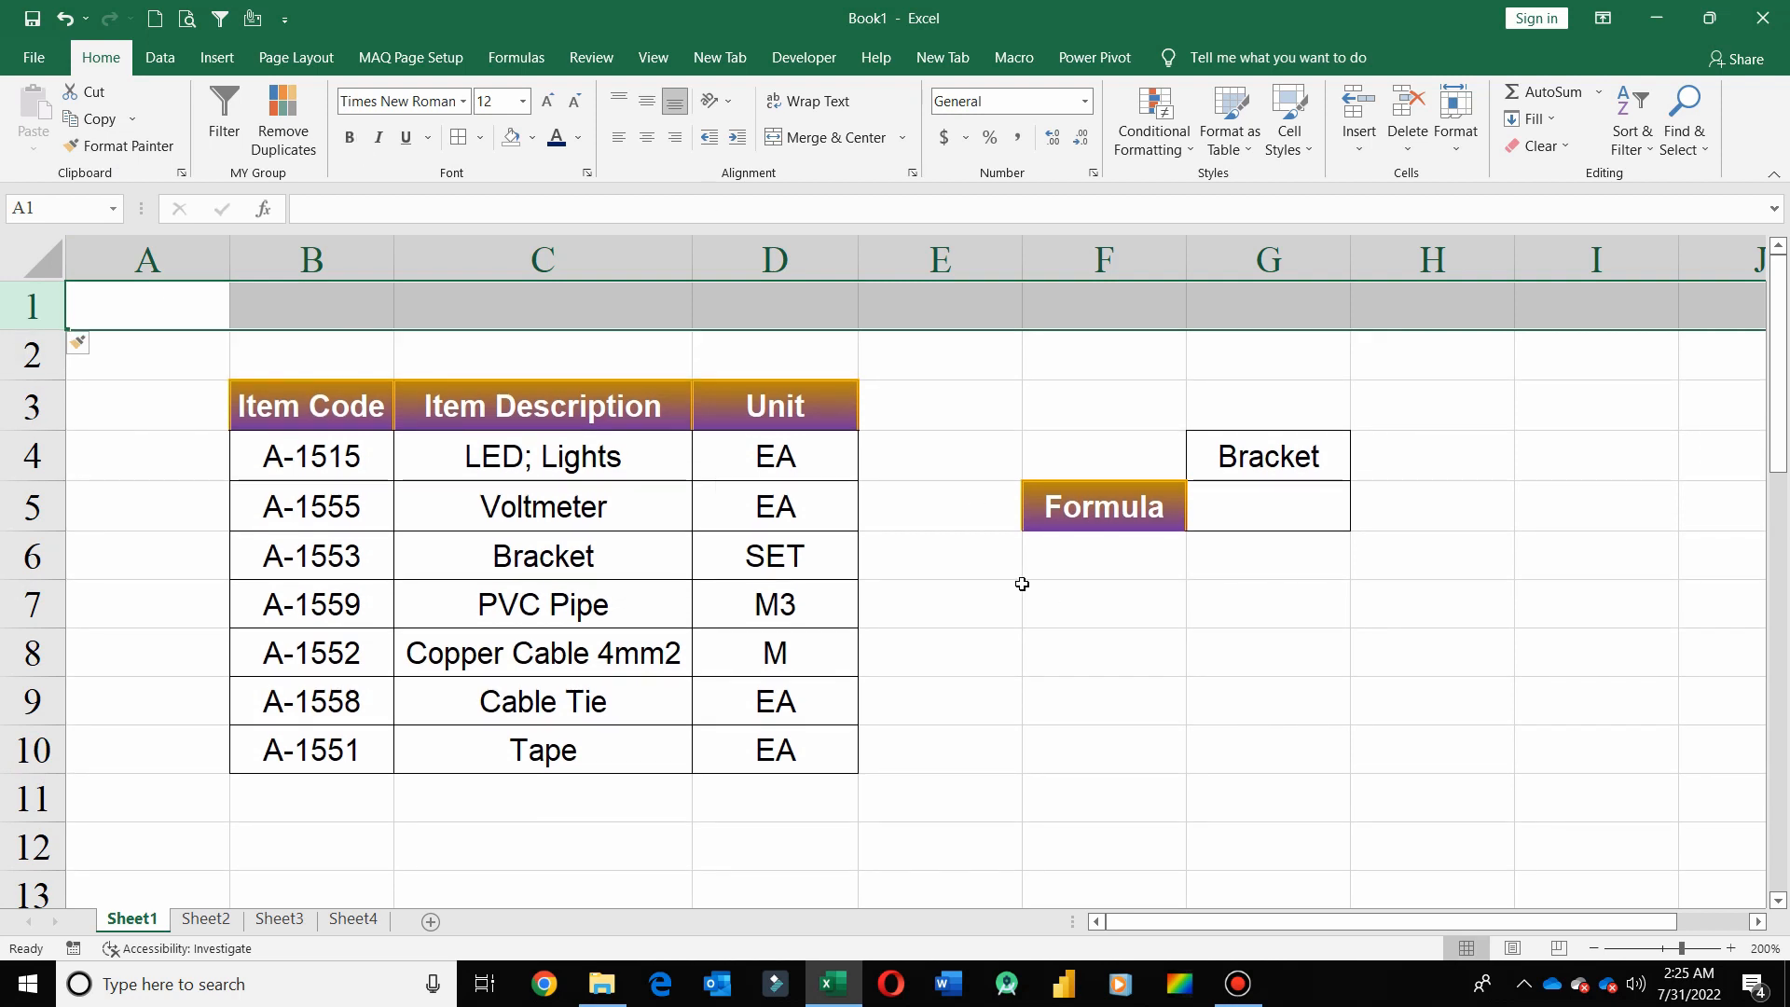
click(976, 601)
click(645, 62)
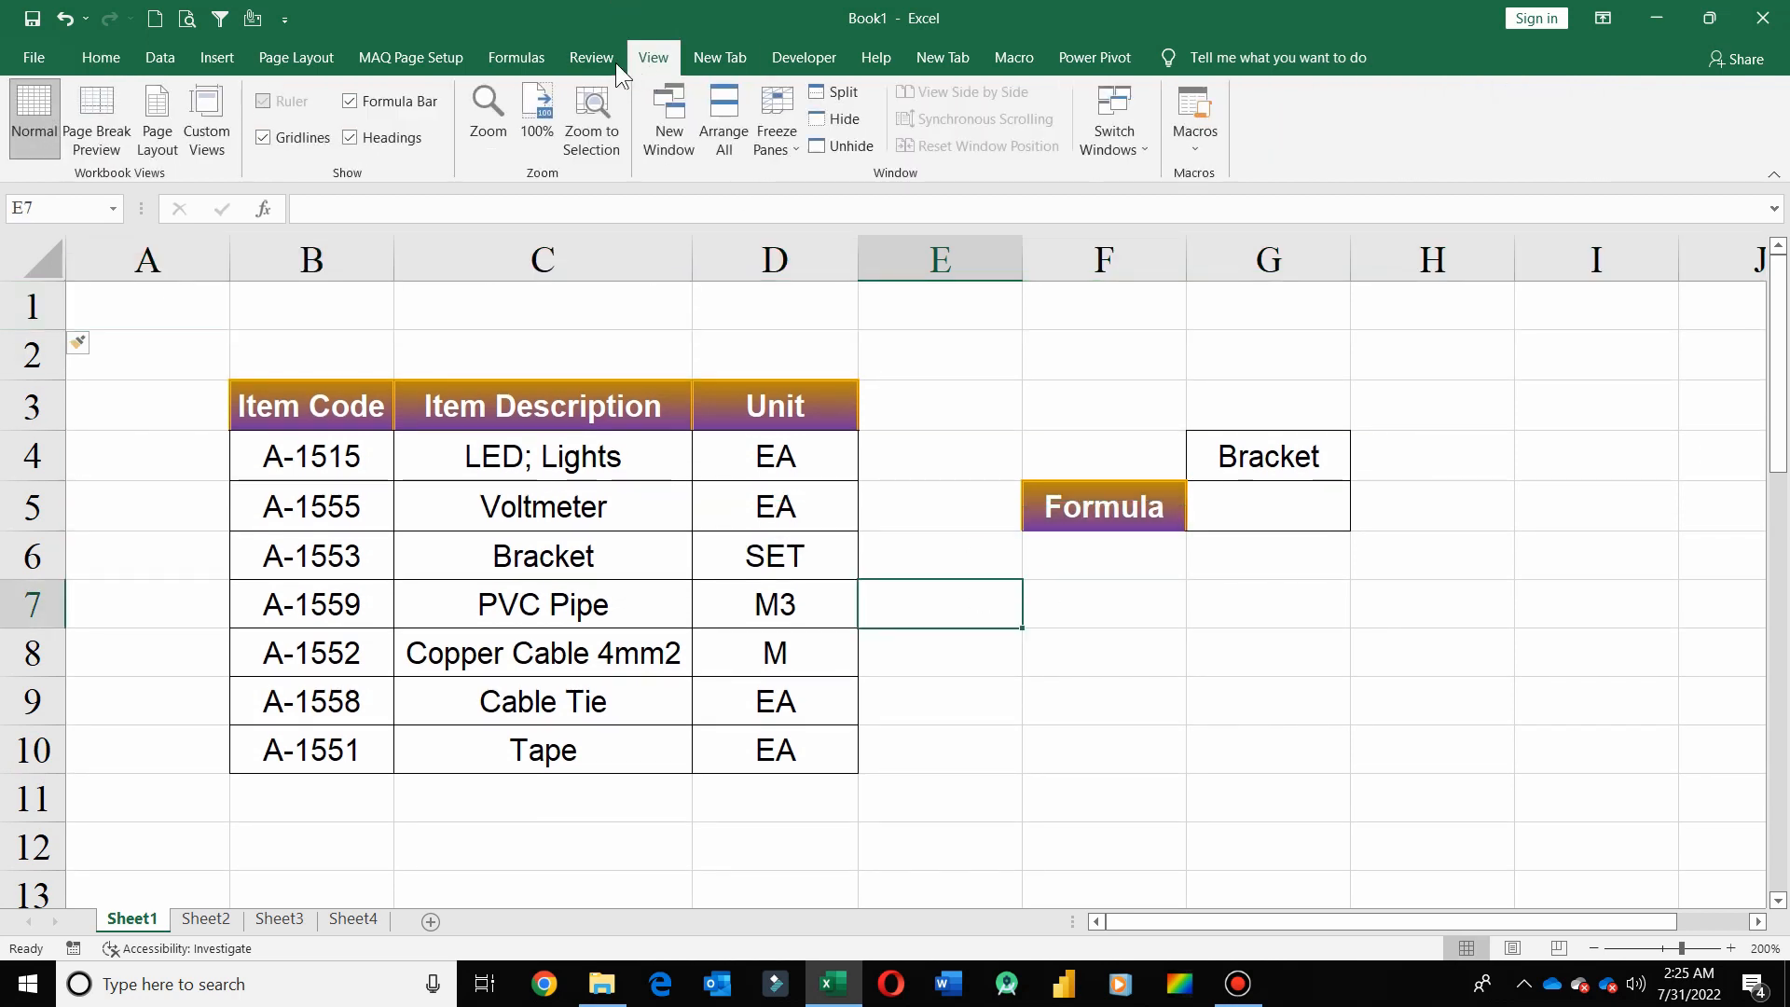
click(263, 137)
click(959, 543)
Enter =MATCH(G4,B6:D6,0) in G5 to find the lookup item's exact-match position across the Bracket row
click(1264, 504)
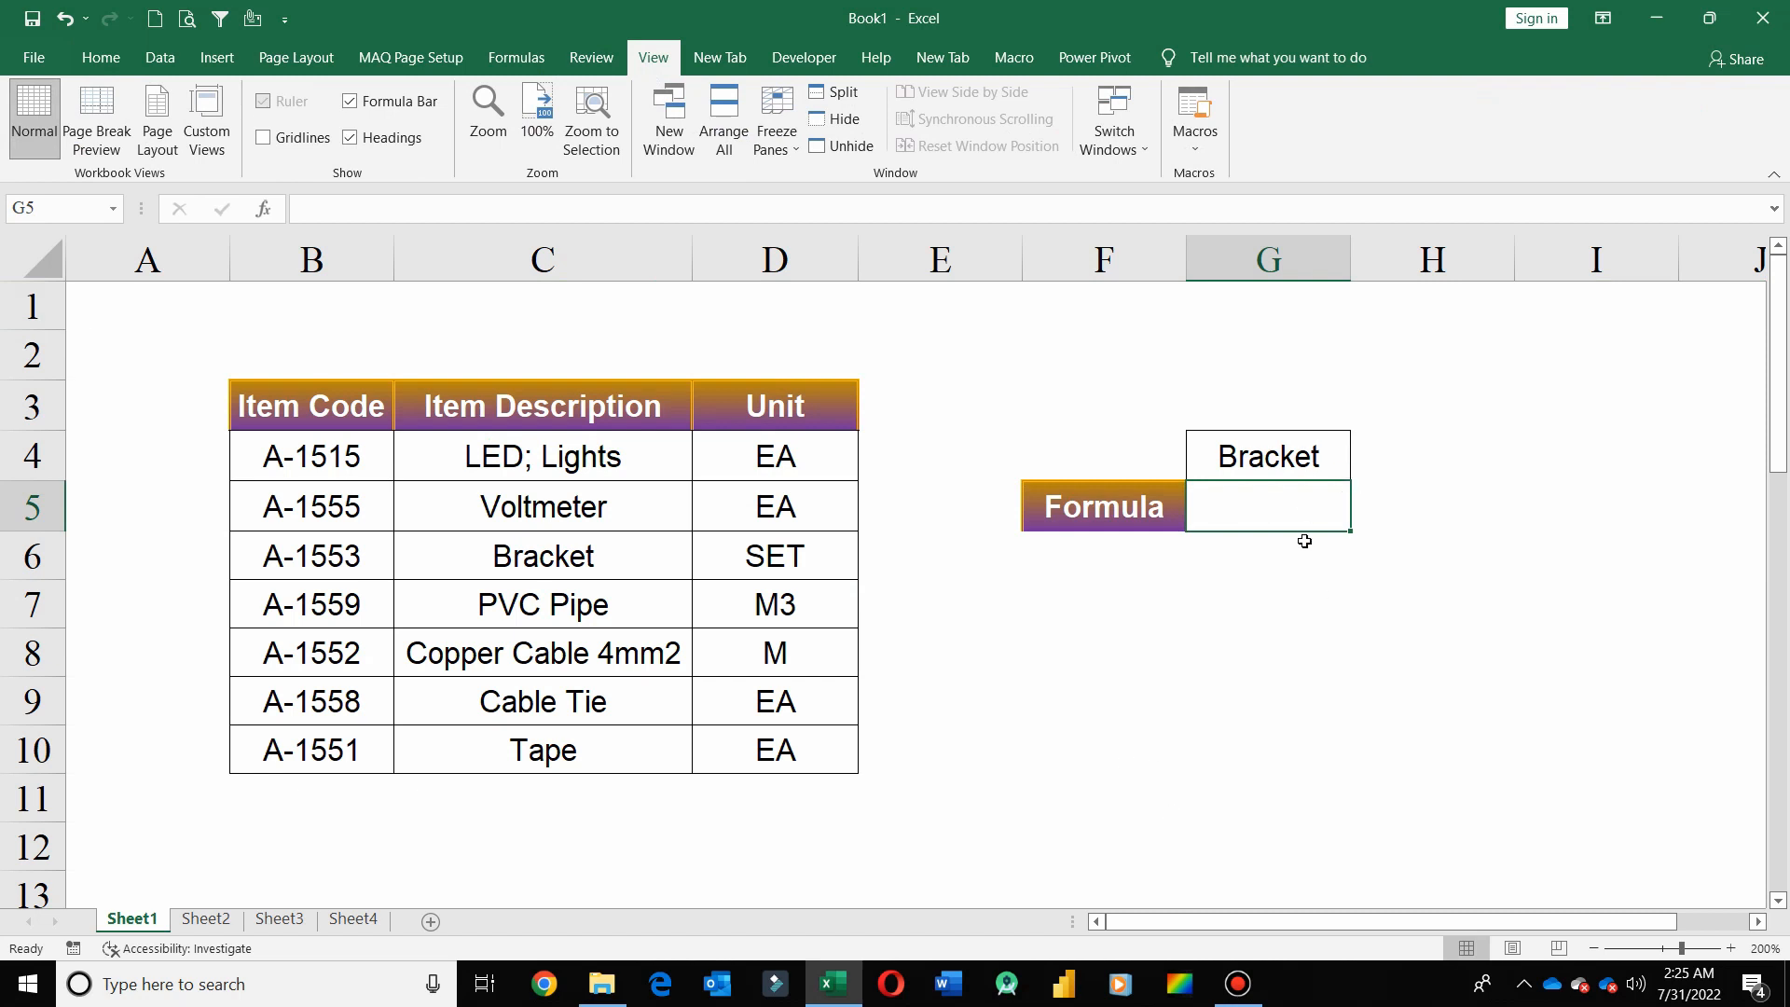
text(=mat)
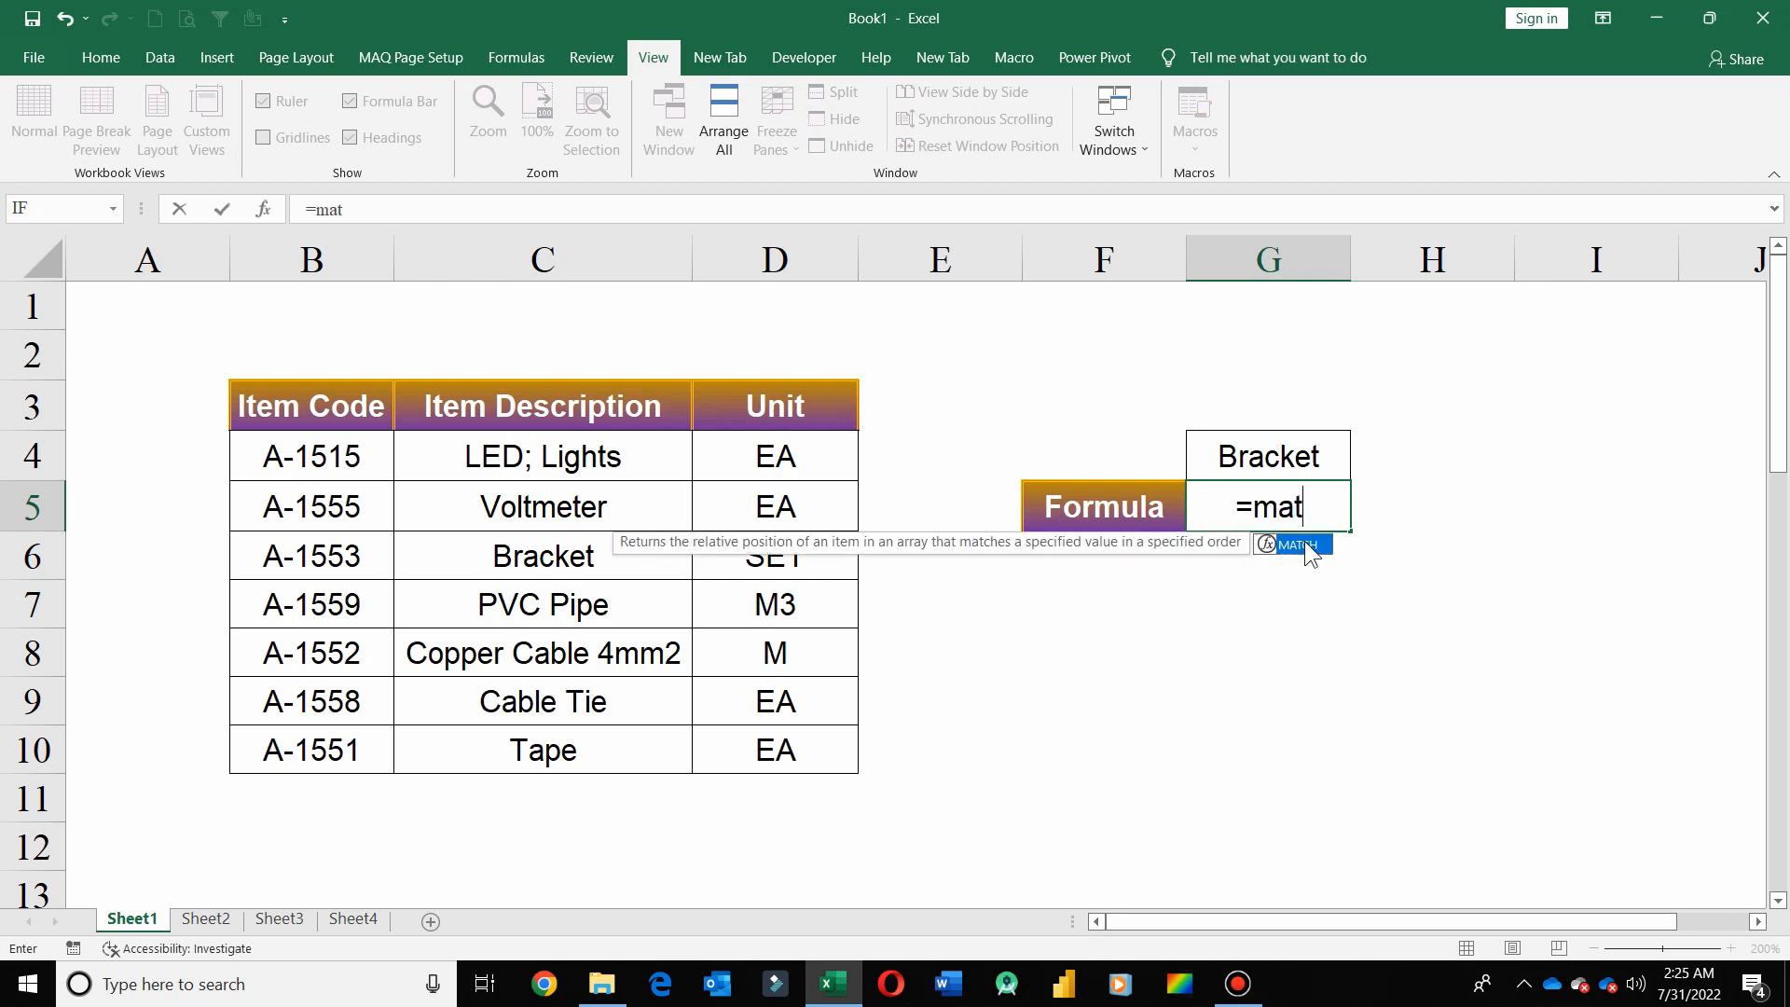
double_click(1310, 548)
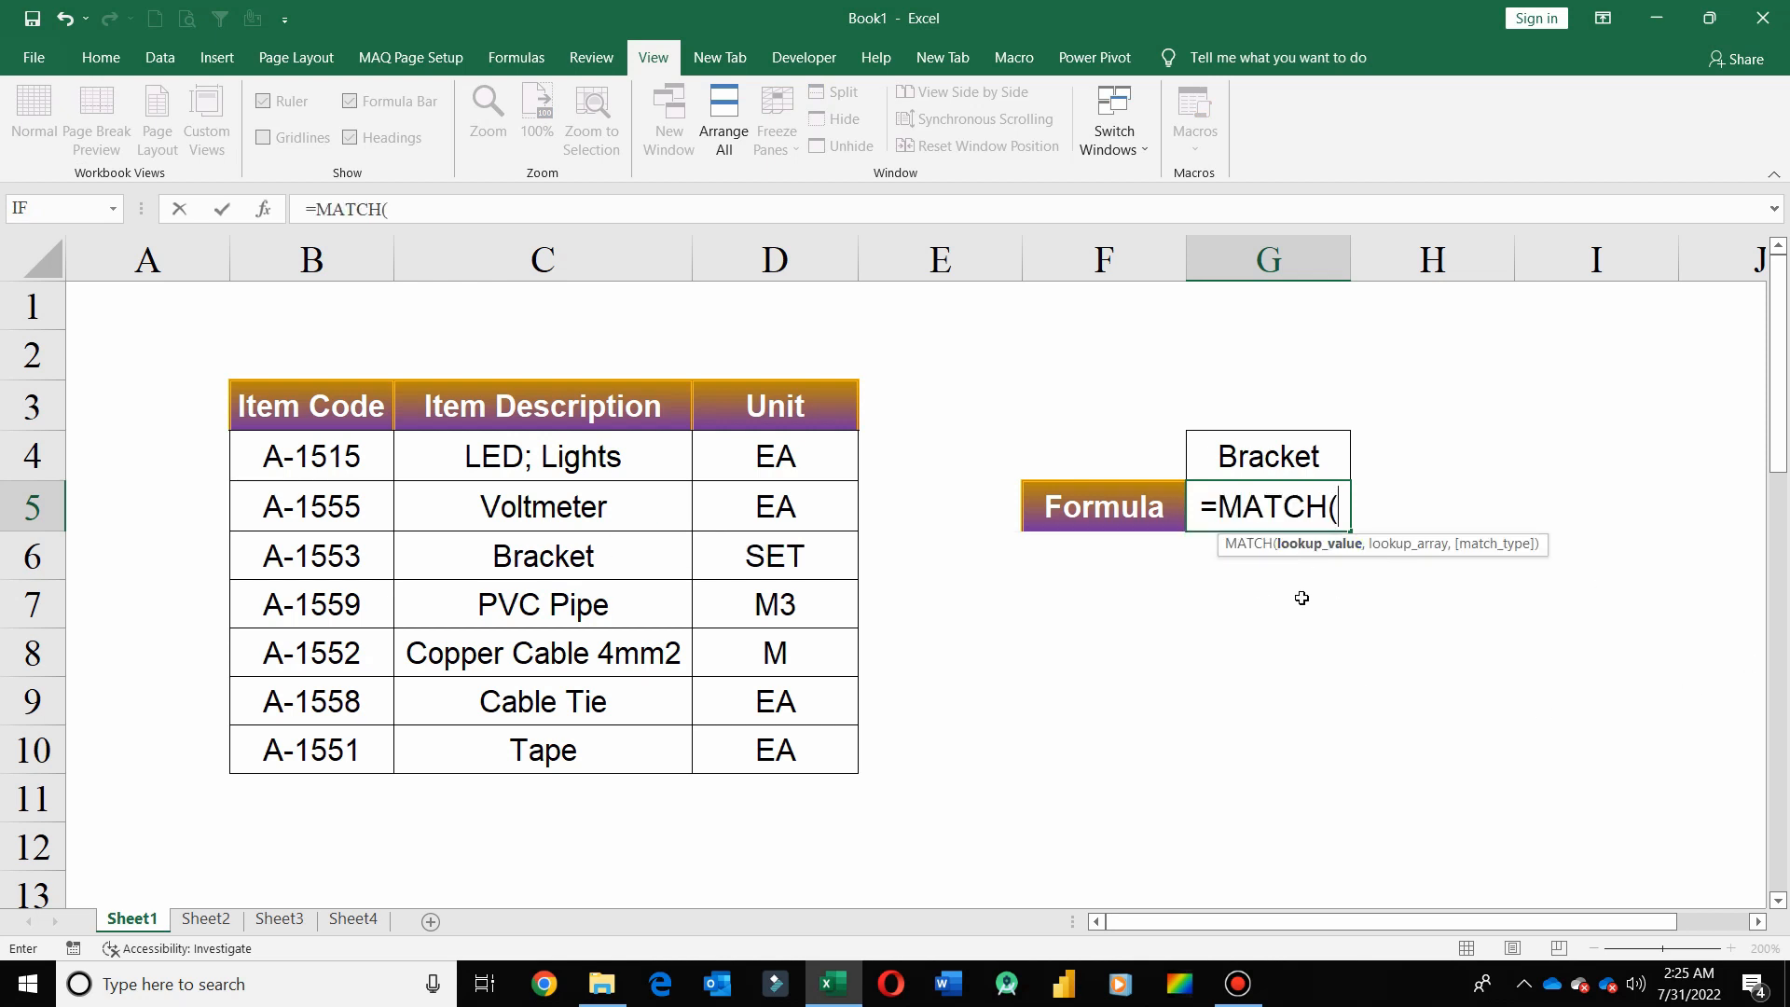
click(1285, 445)
text(,)
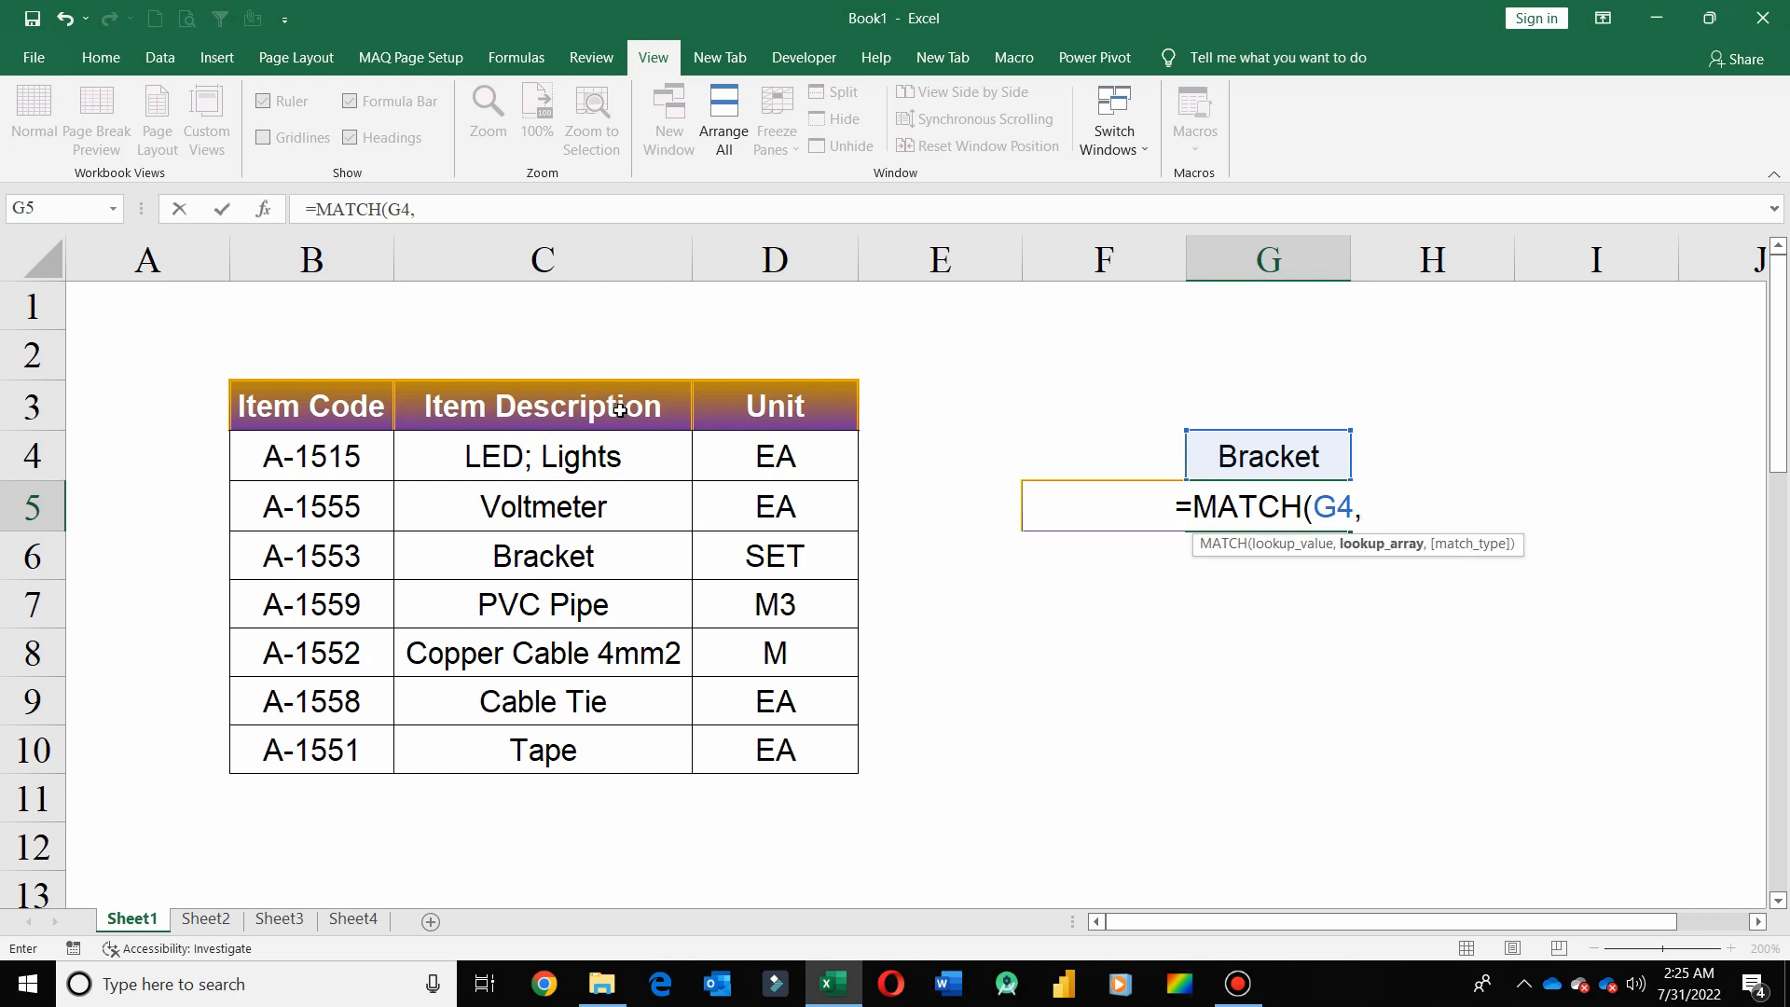
drag(617, 409, 596, 737)
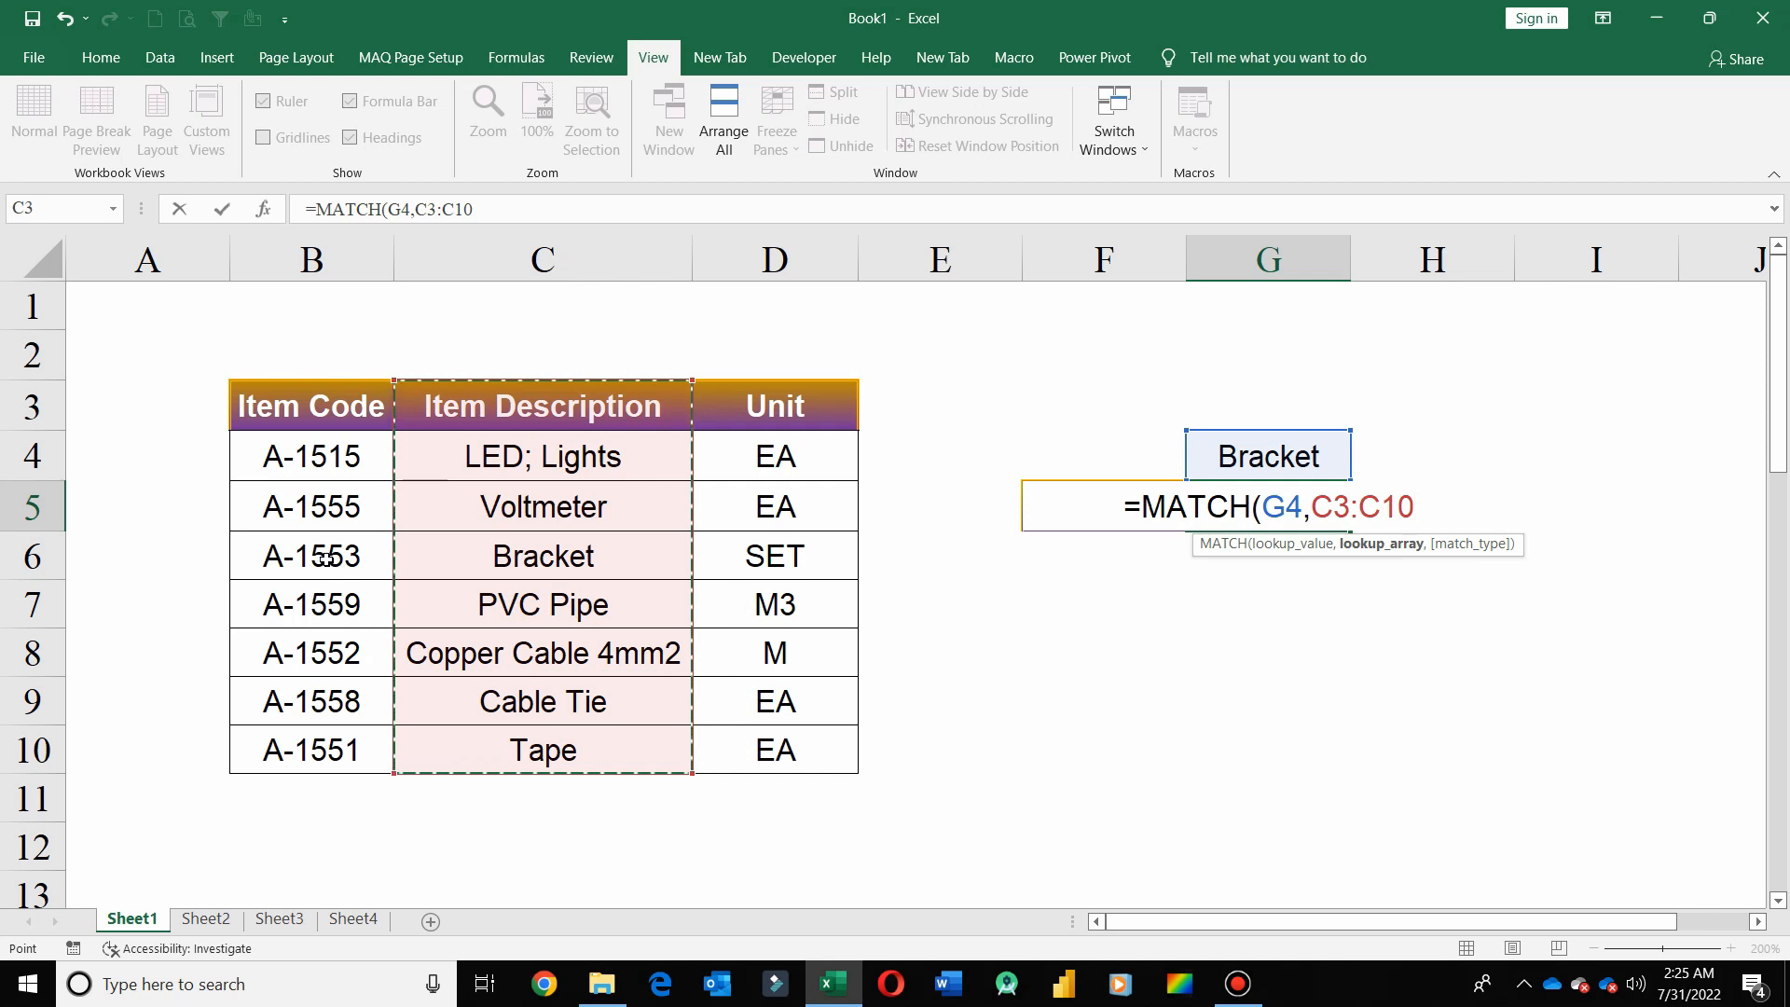
drag(336, 557, 805, 569)
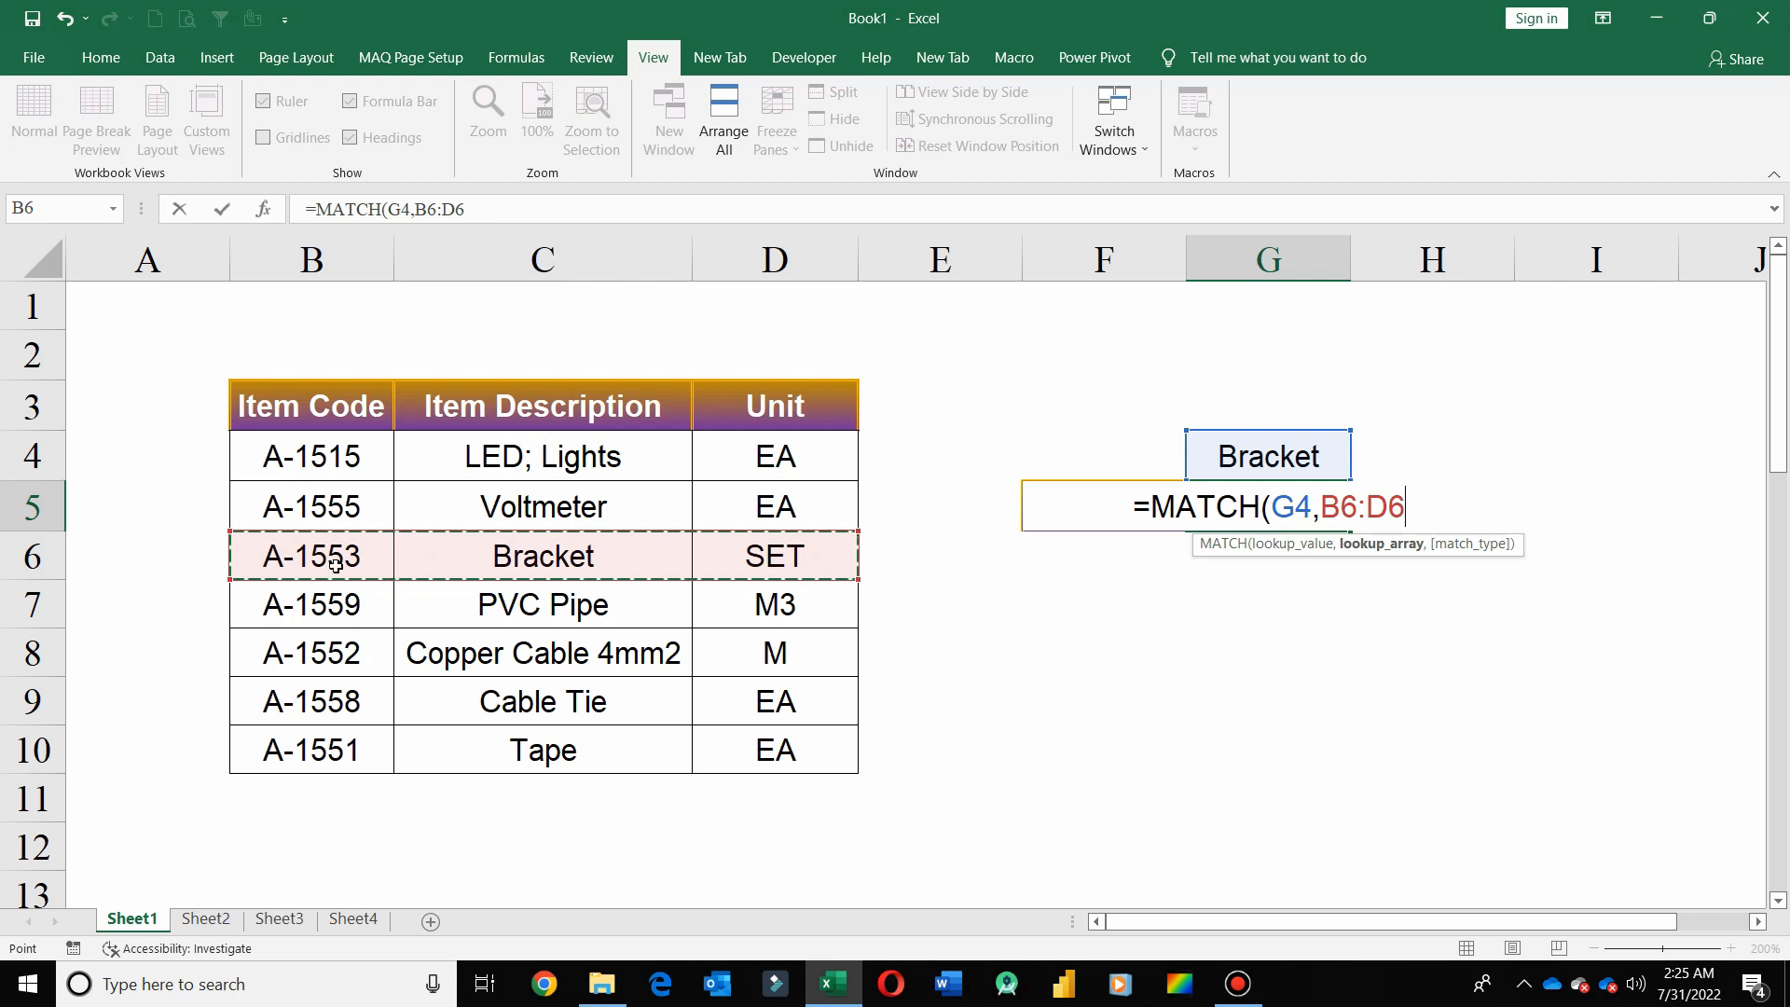
drag(315, 569, 791, 556)
text(,0)
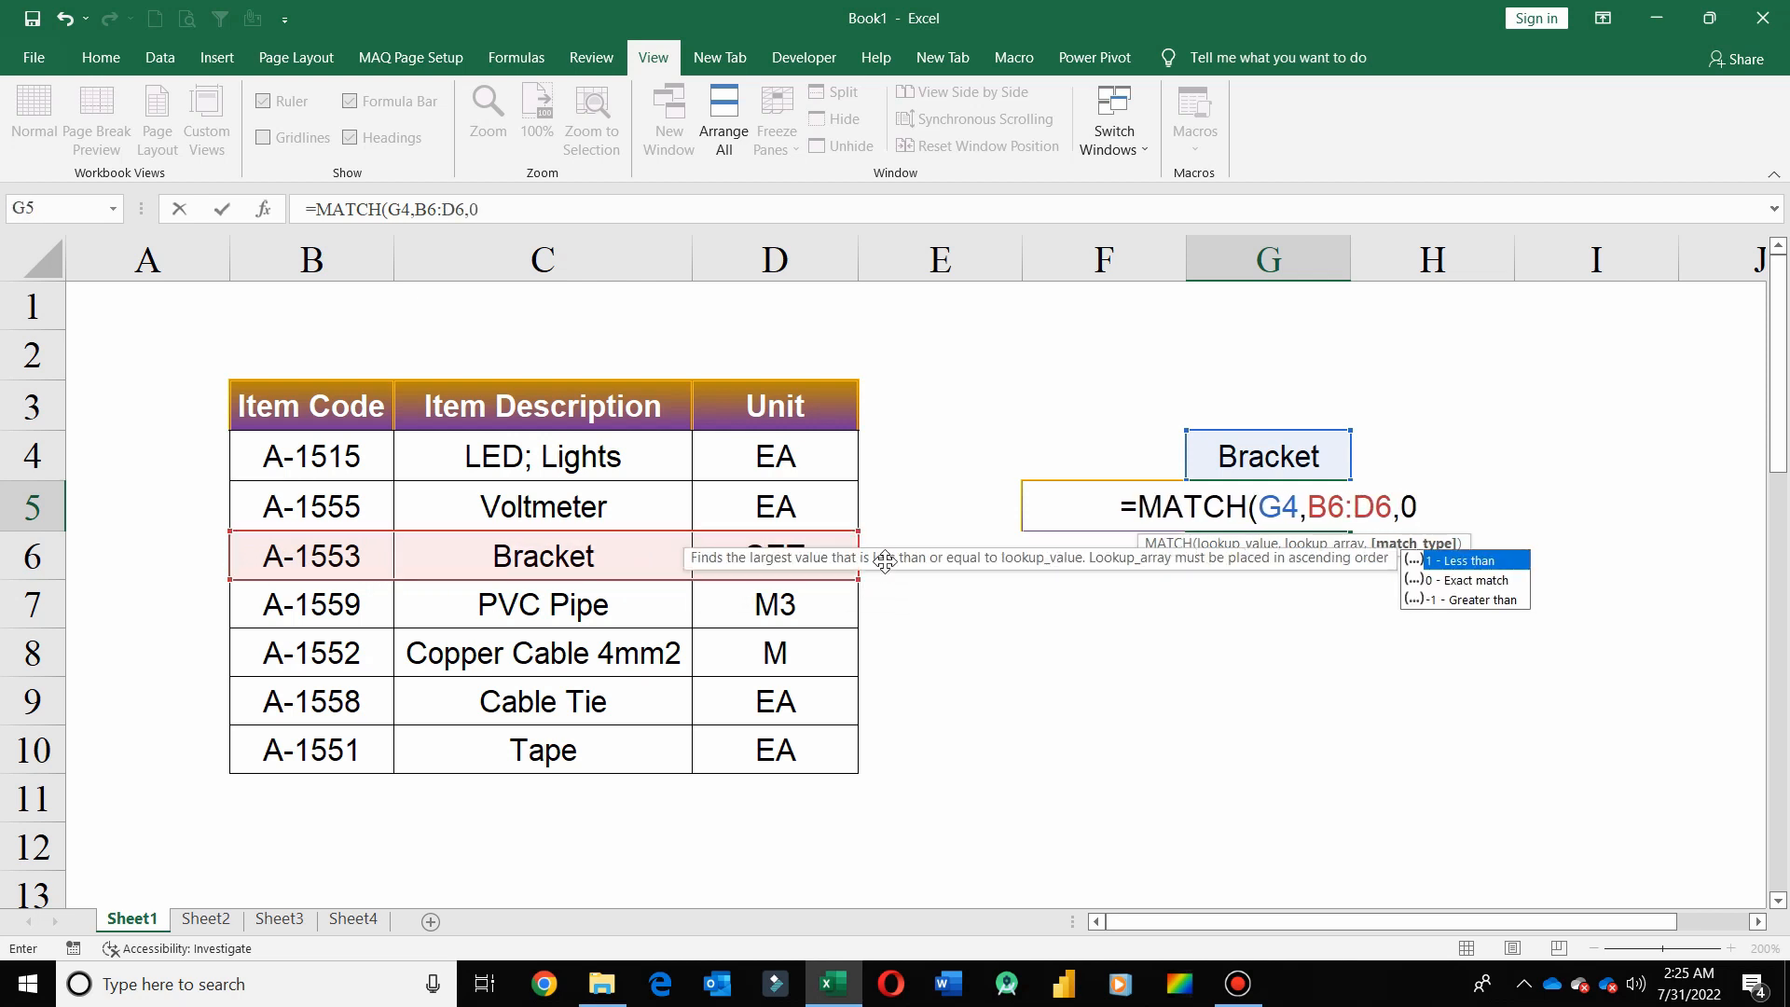
text())
key(Return)
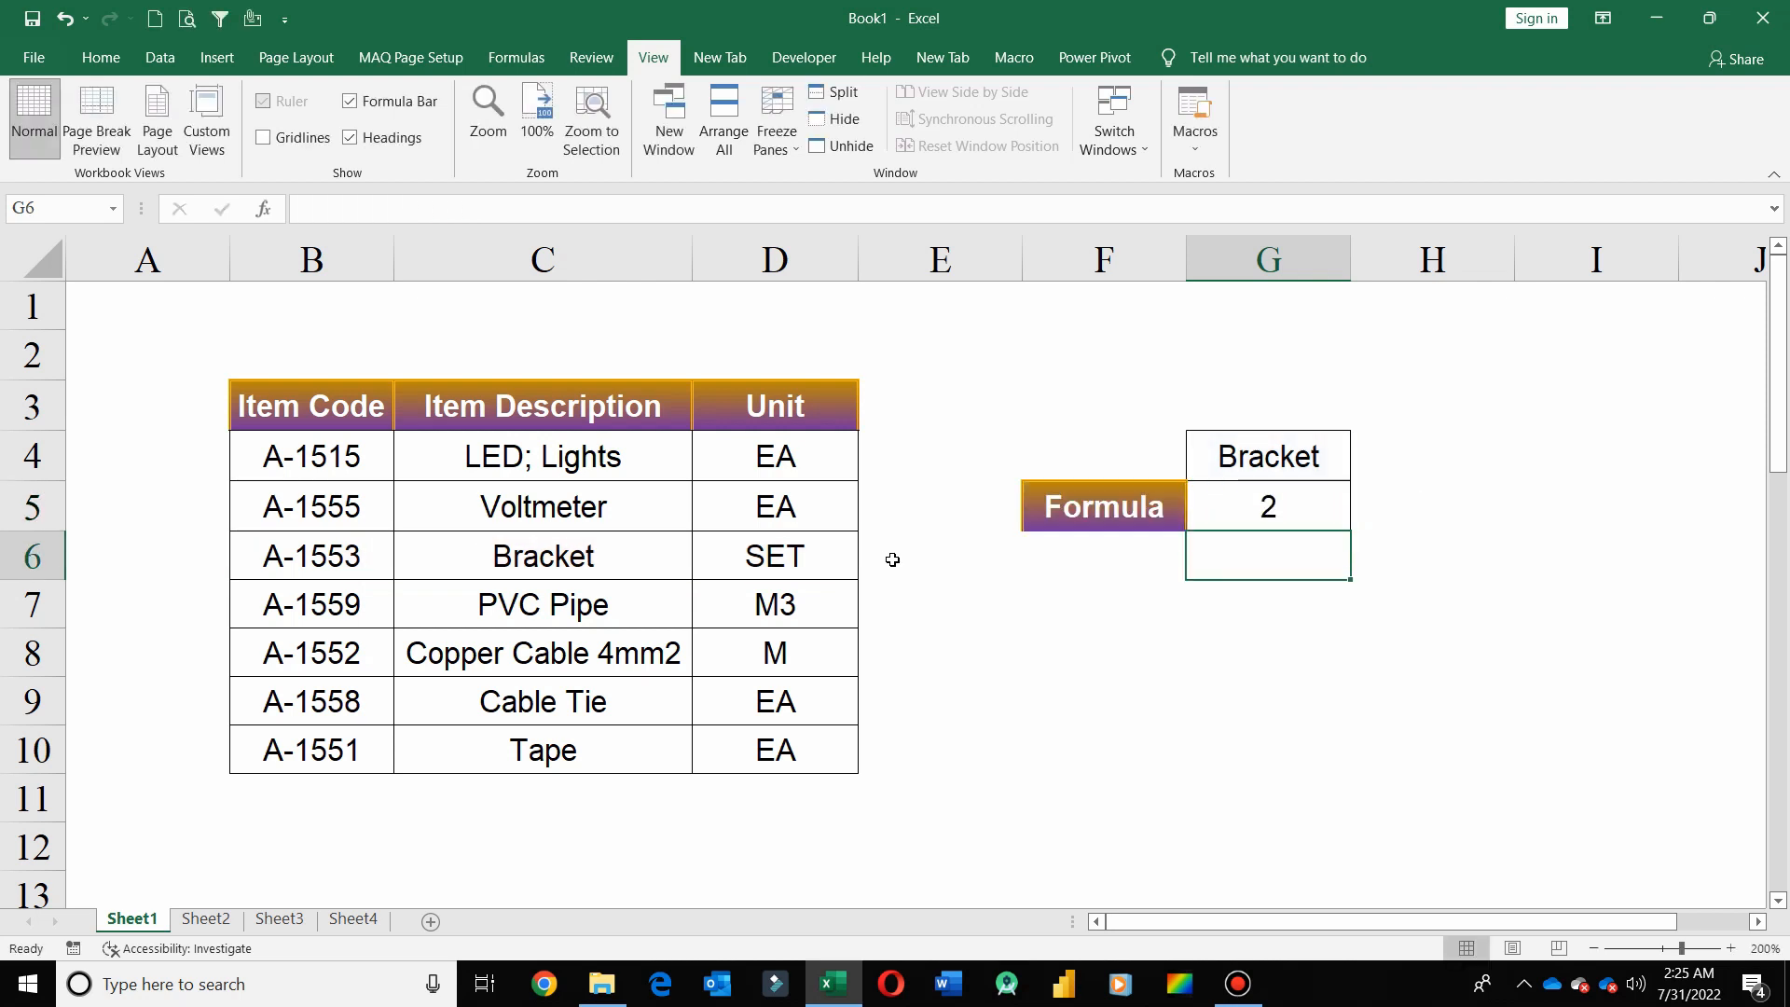
click(608, 556)
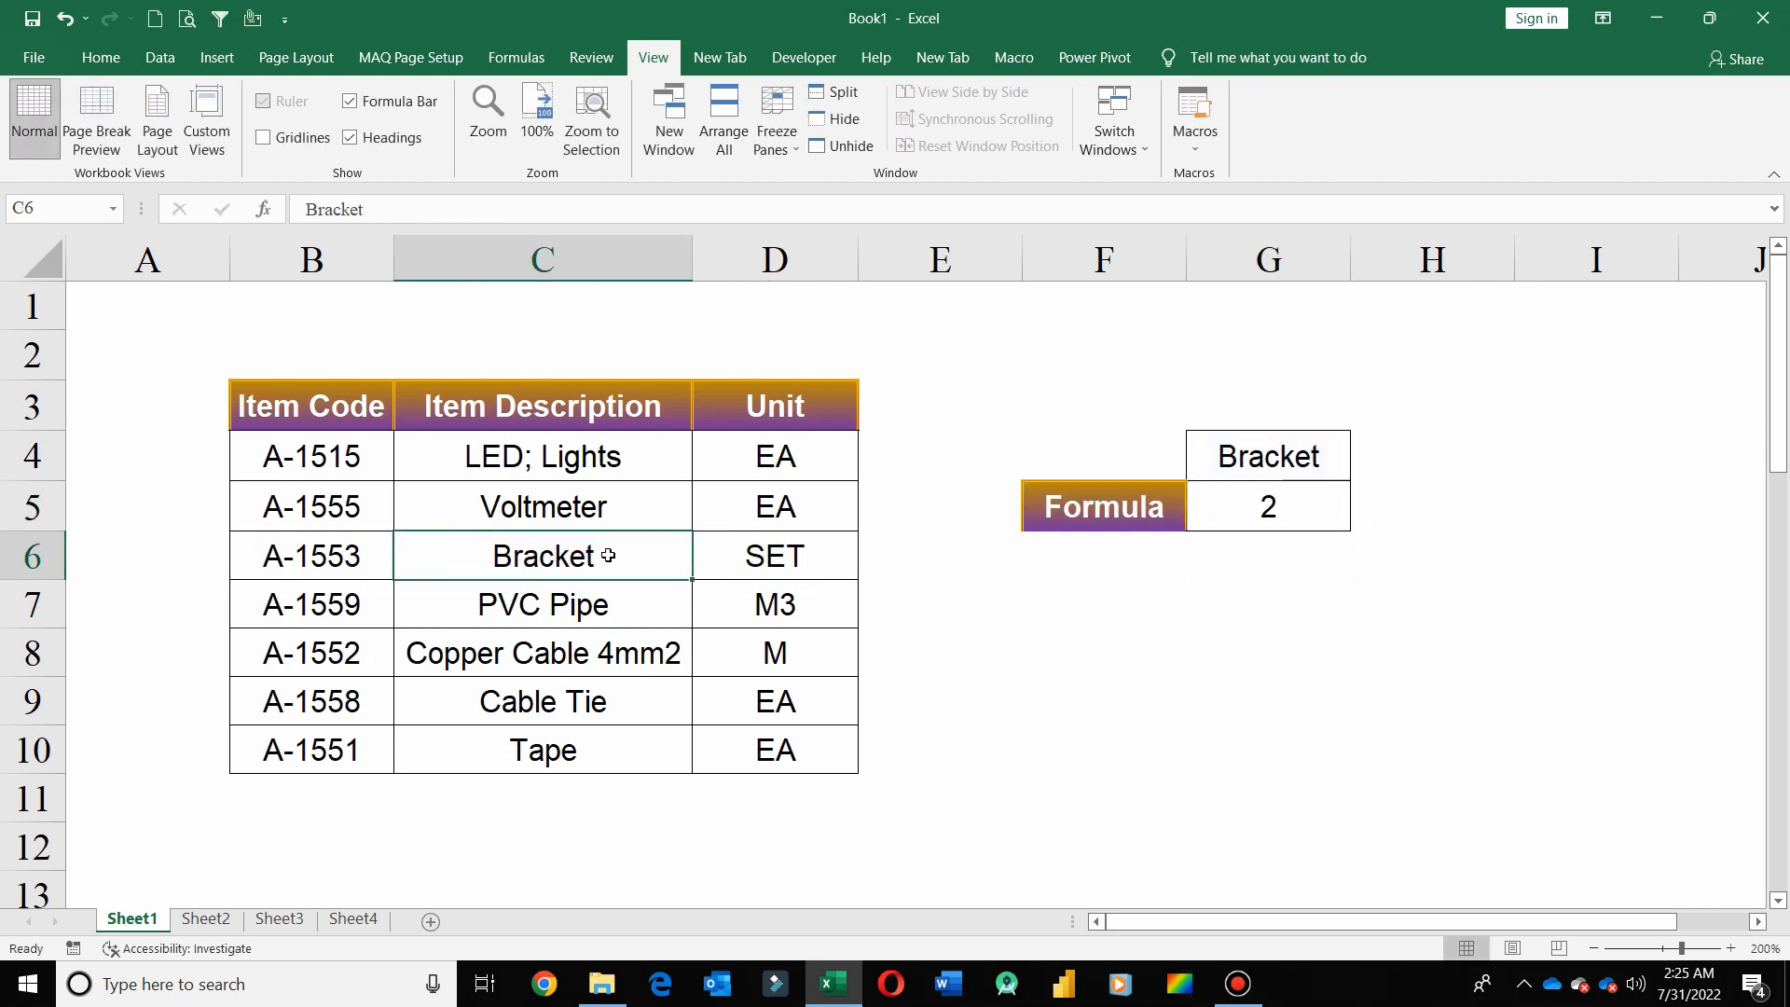
Replace the formula in G5 with =MATCH(G4,C3:C10,0) to find the item's exact-match position down the Item Description column
click(1326, 507)
double_click(1325, 511)
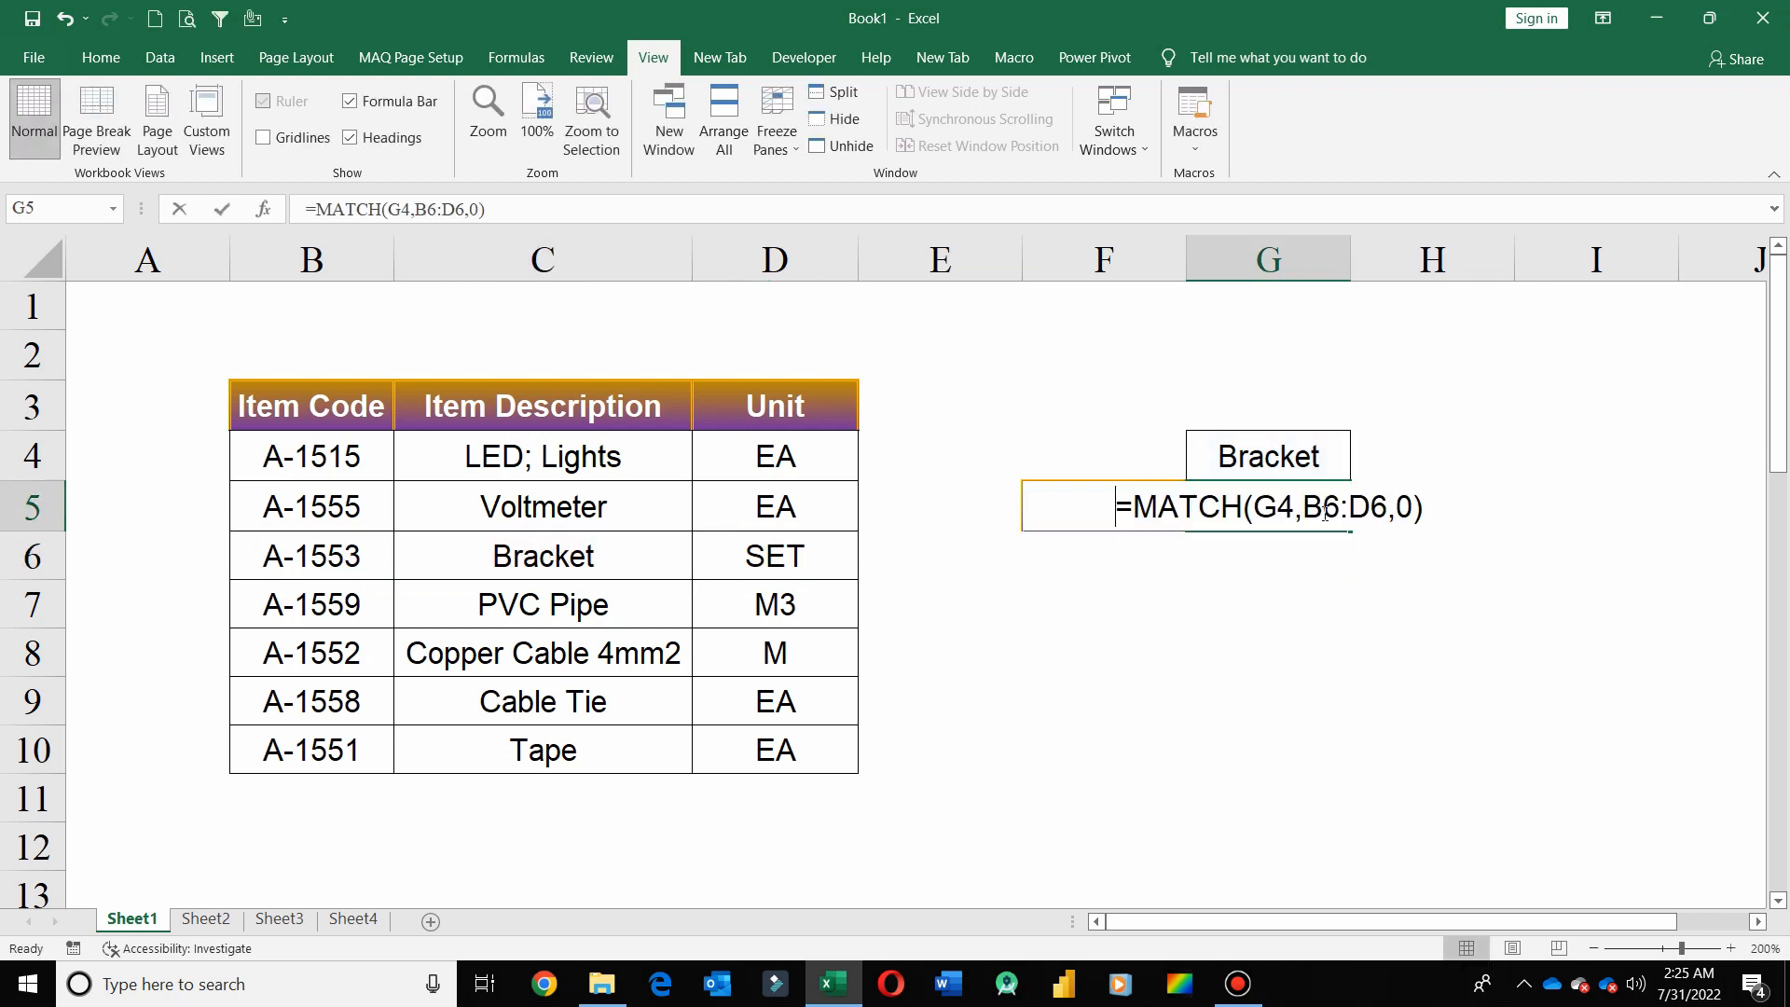
text(=ma)
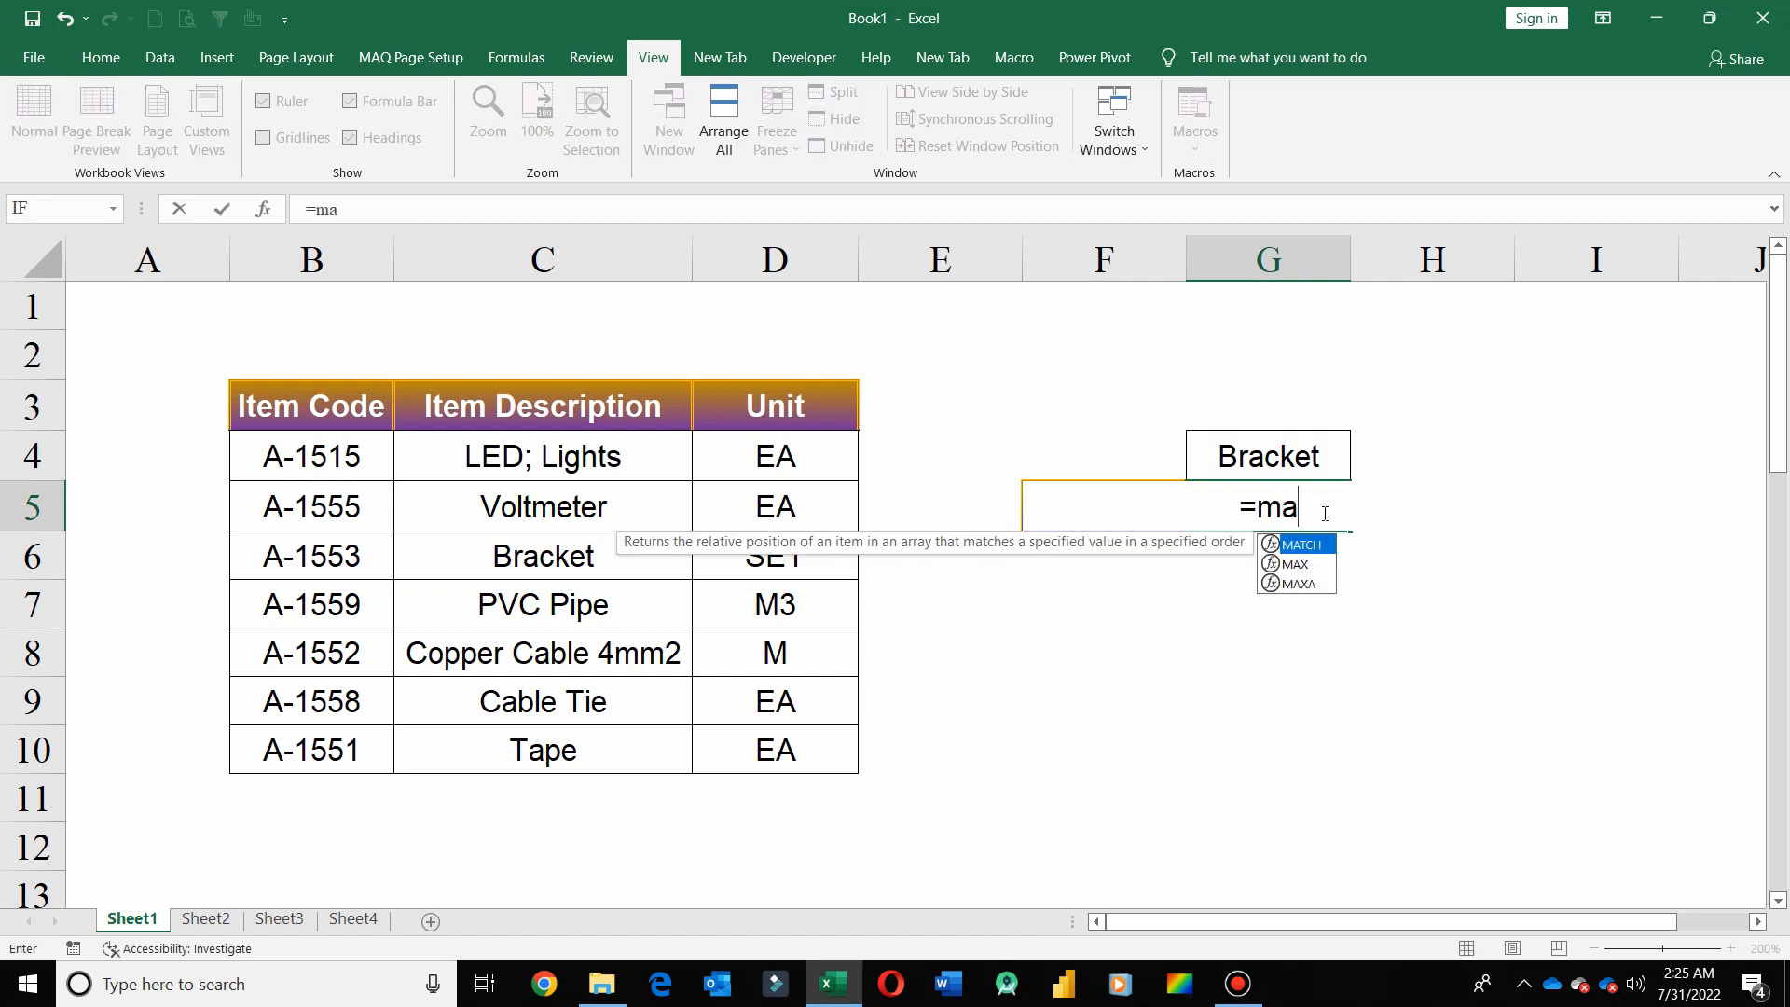
key(Tab)
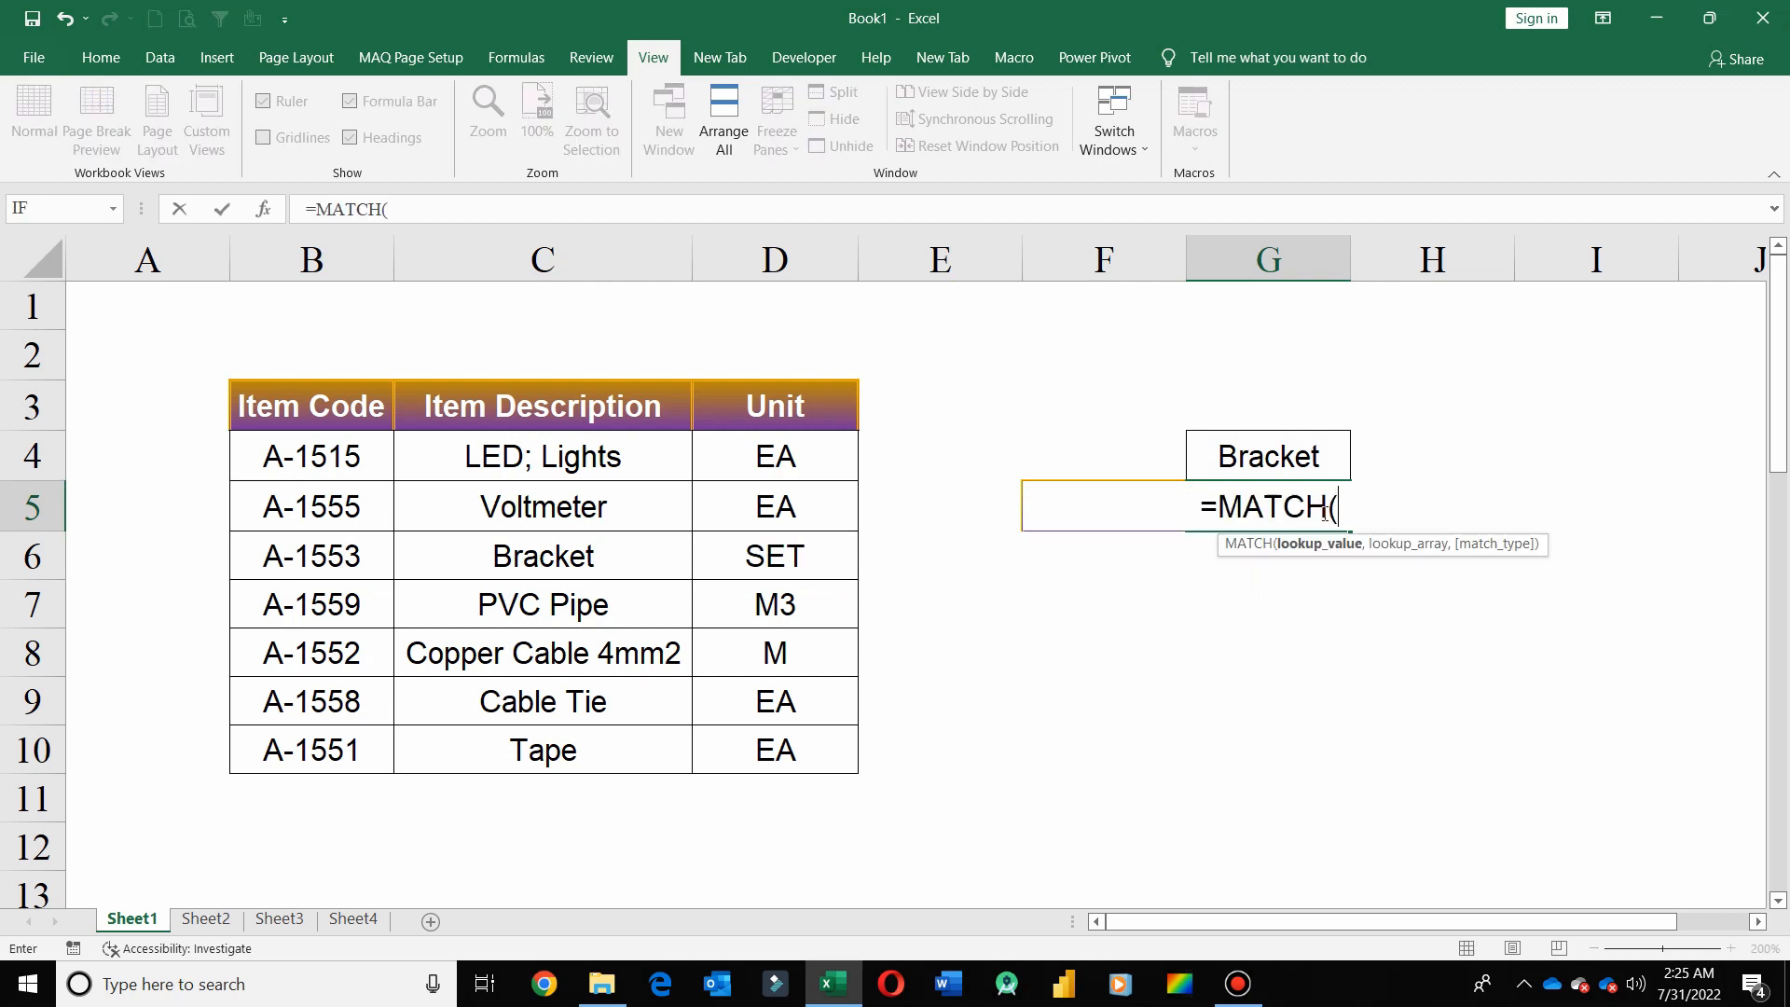
click(1292, 459)
text(,)
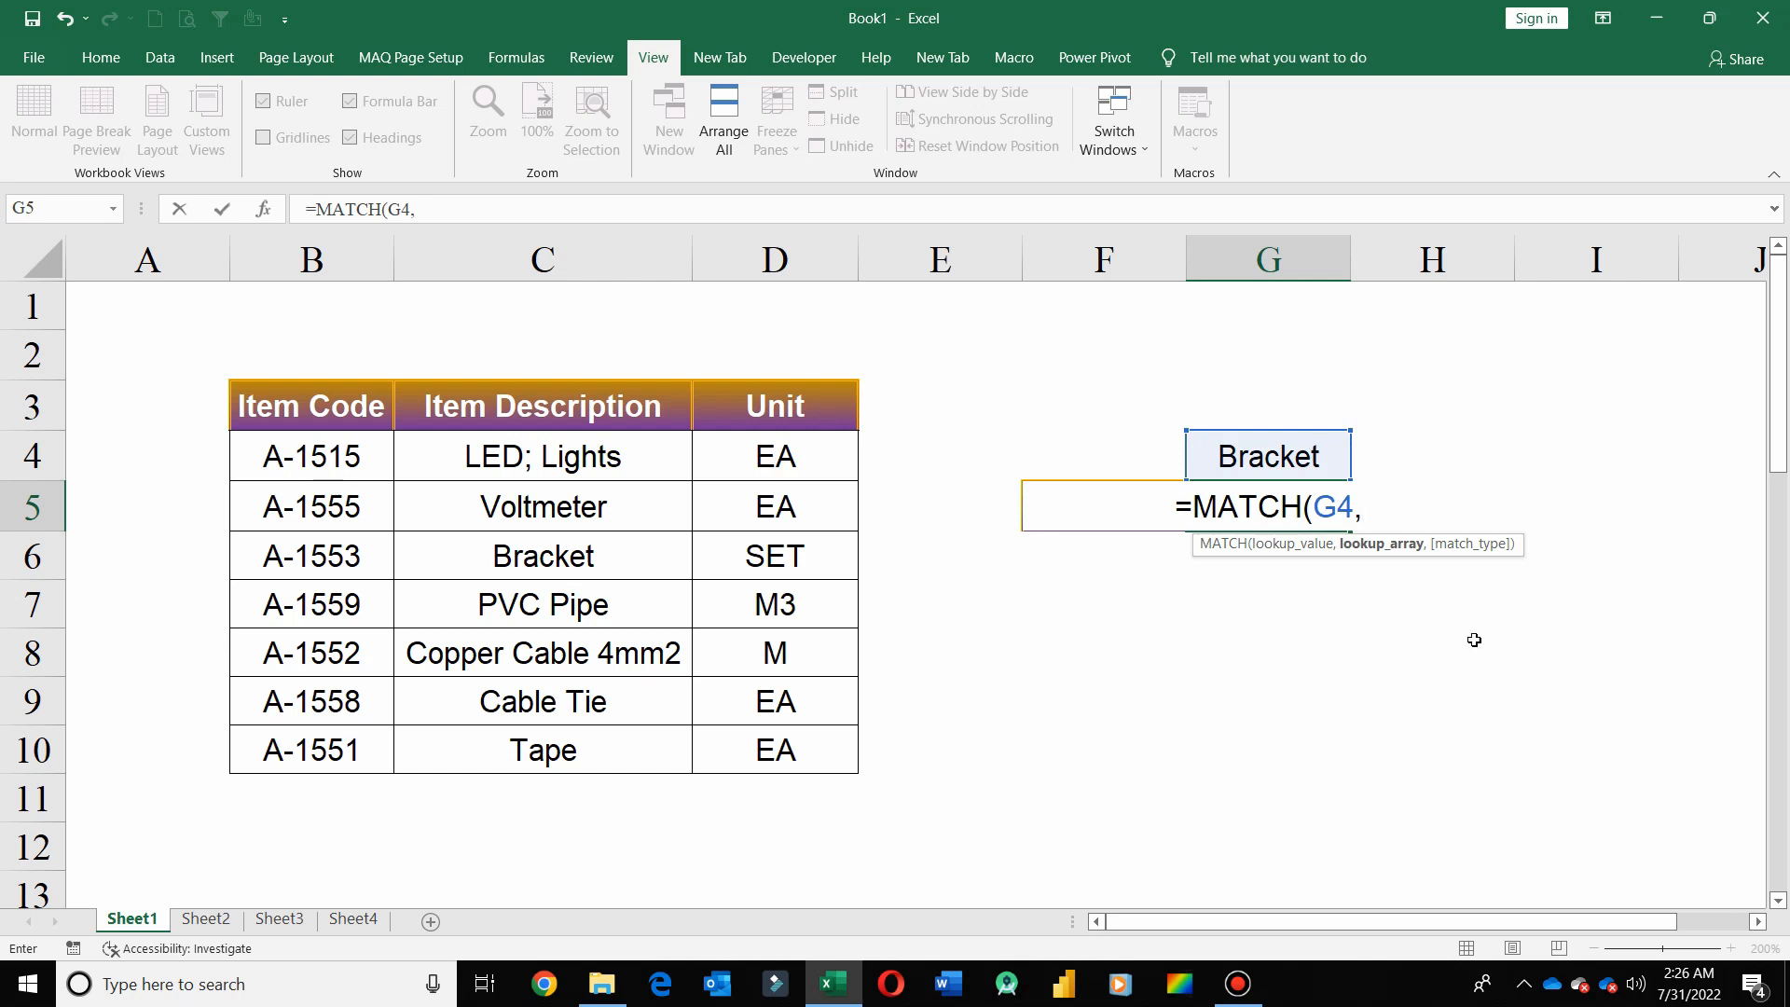
drag(602, 405, 633, 761)
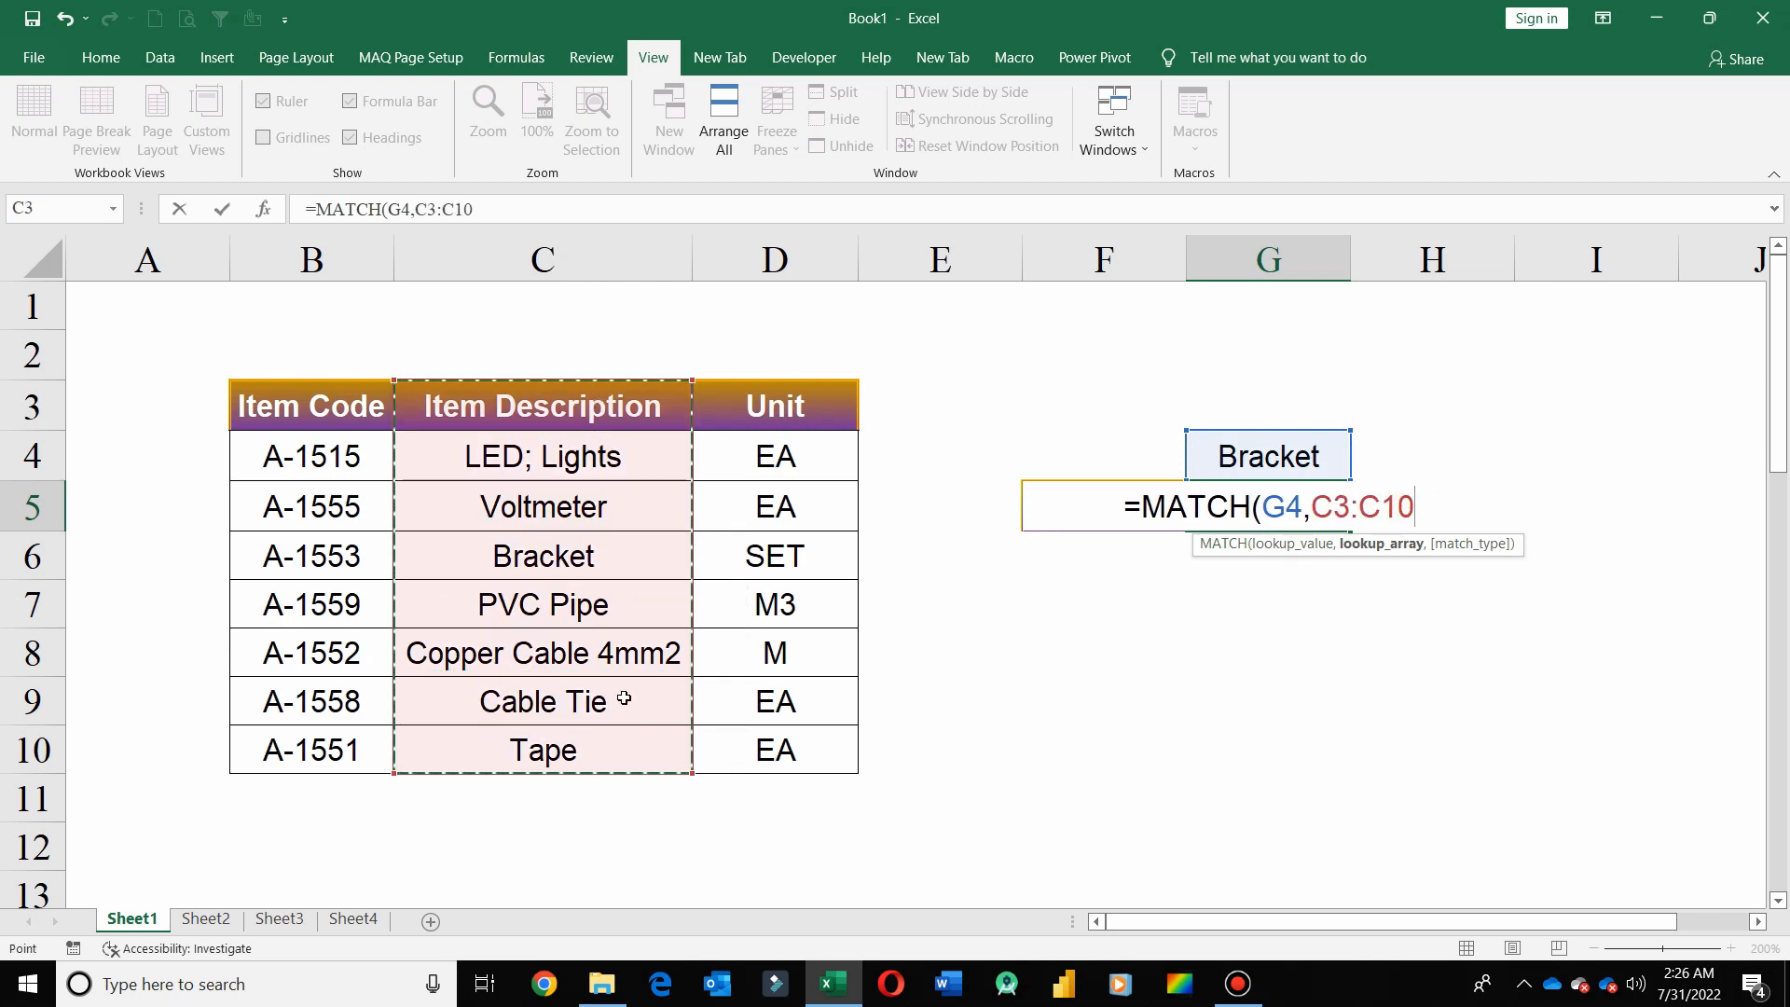
text(,)
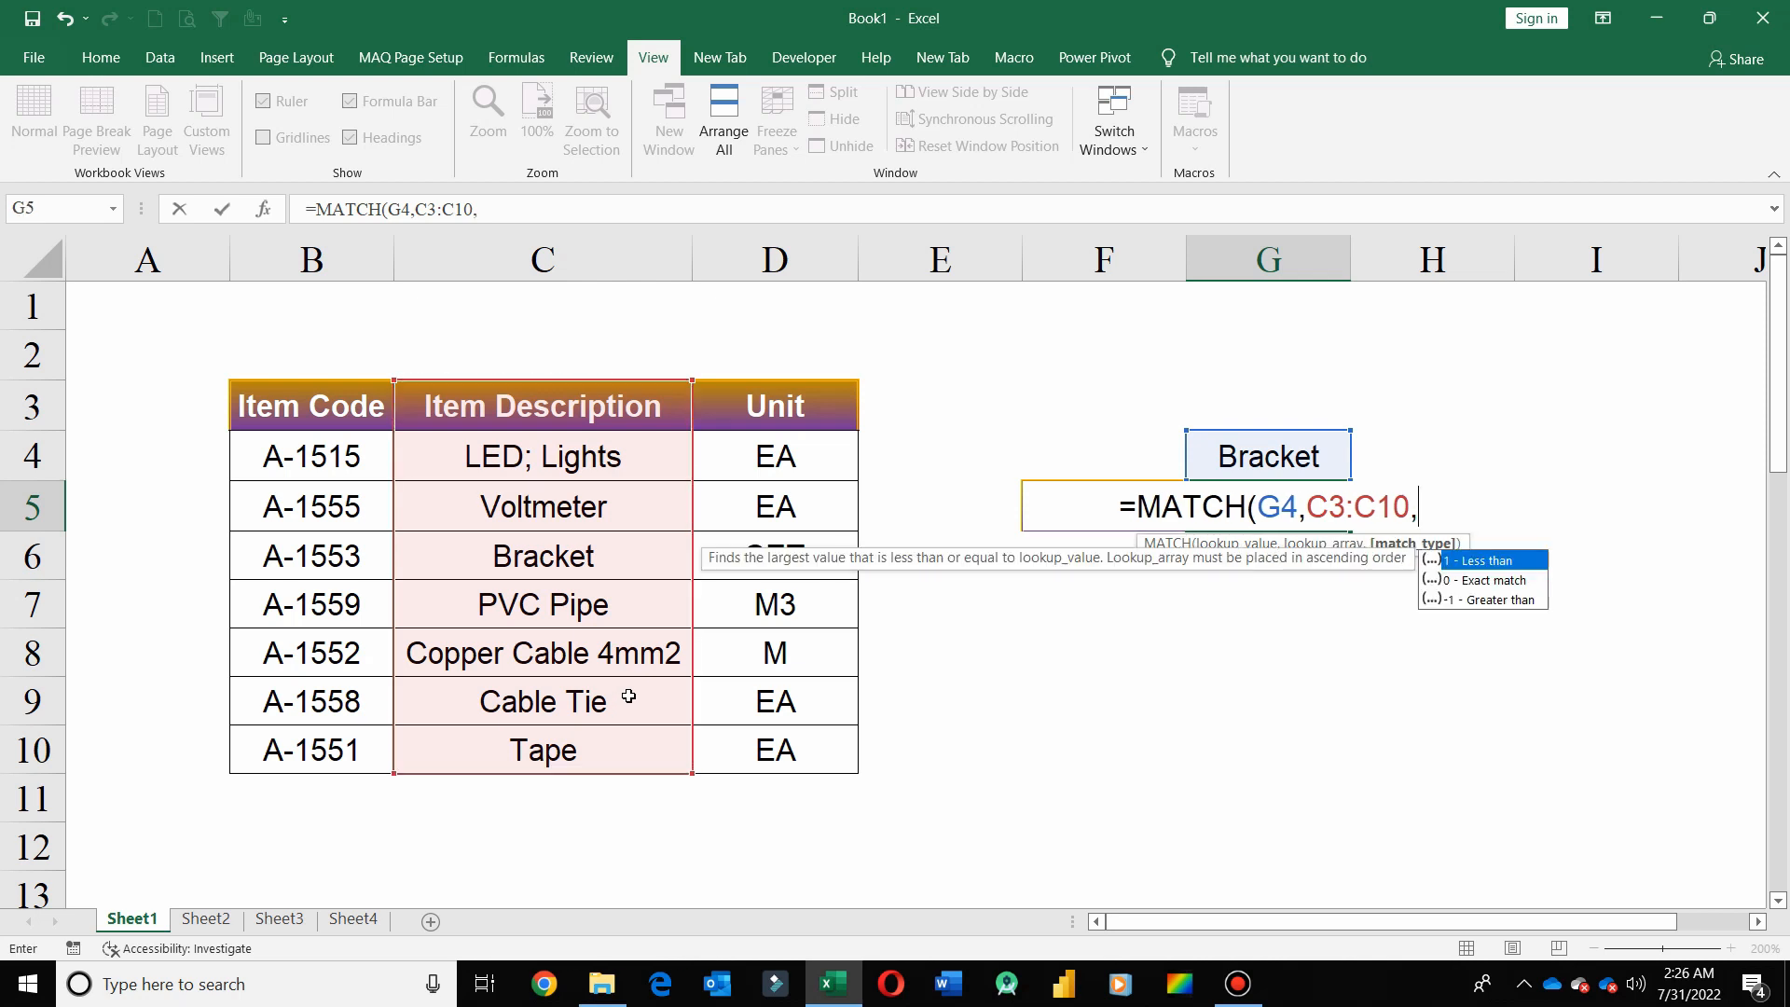
text(0)
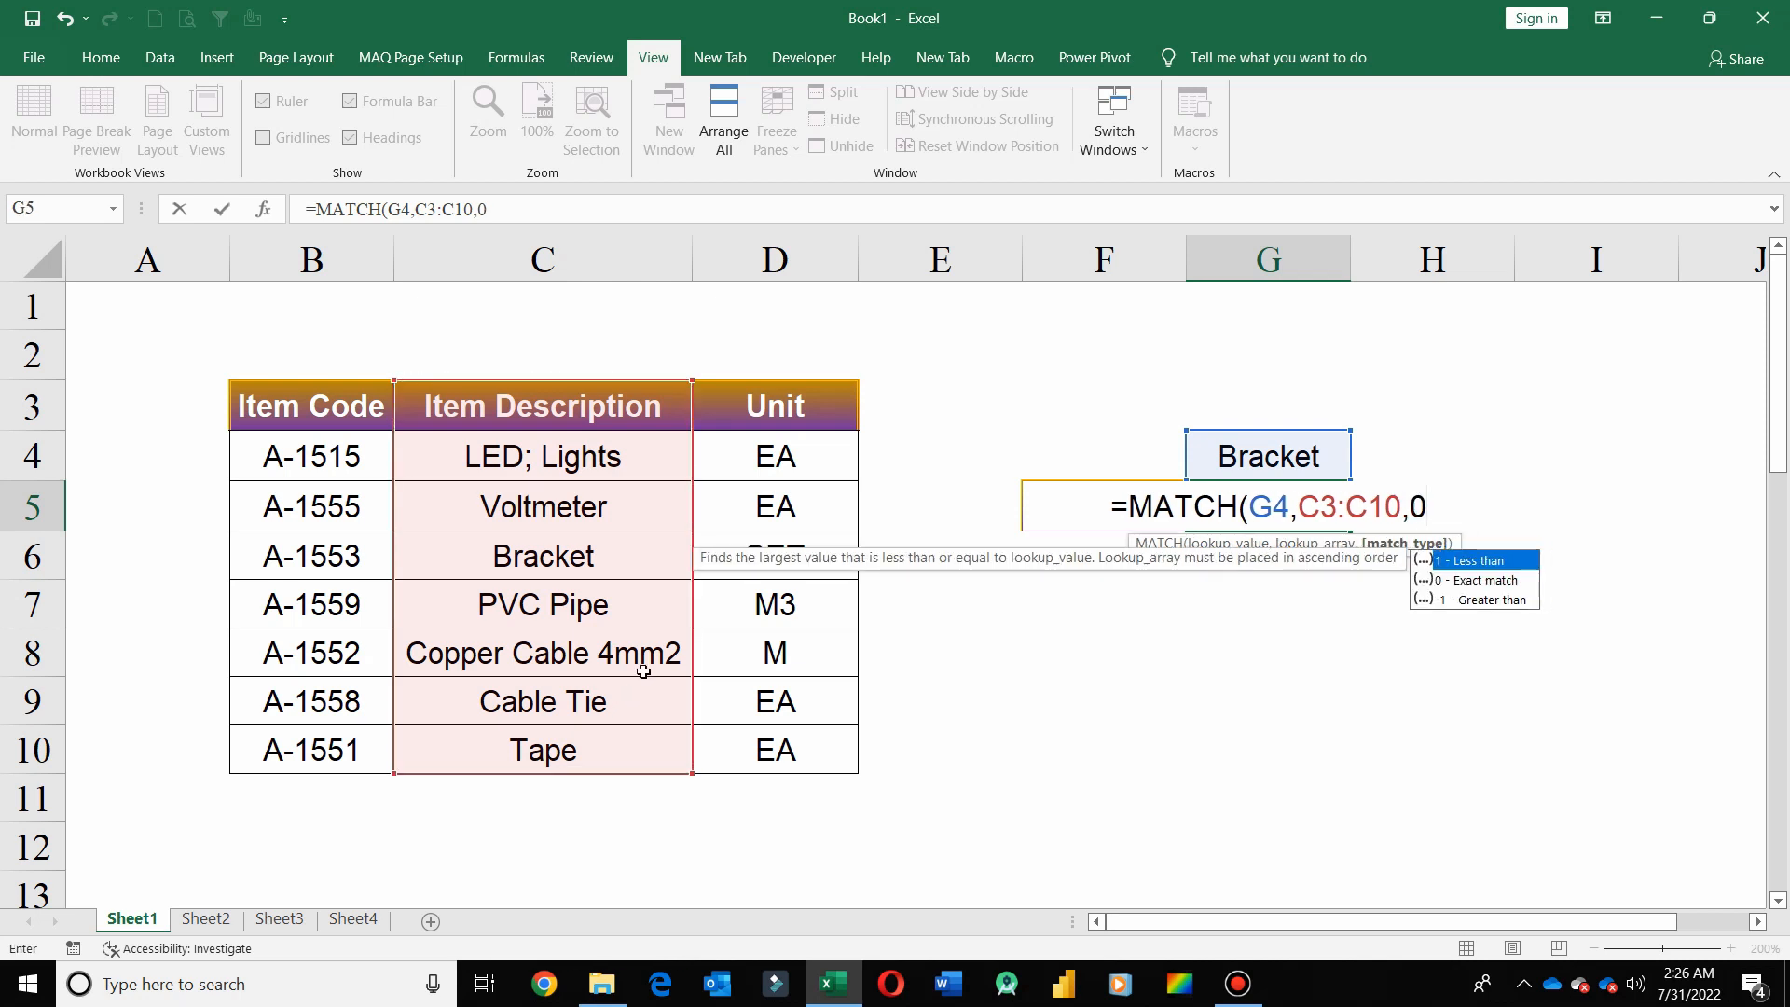
text())
key(Return)
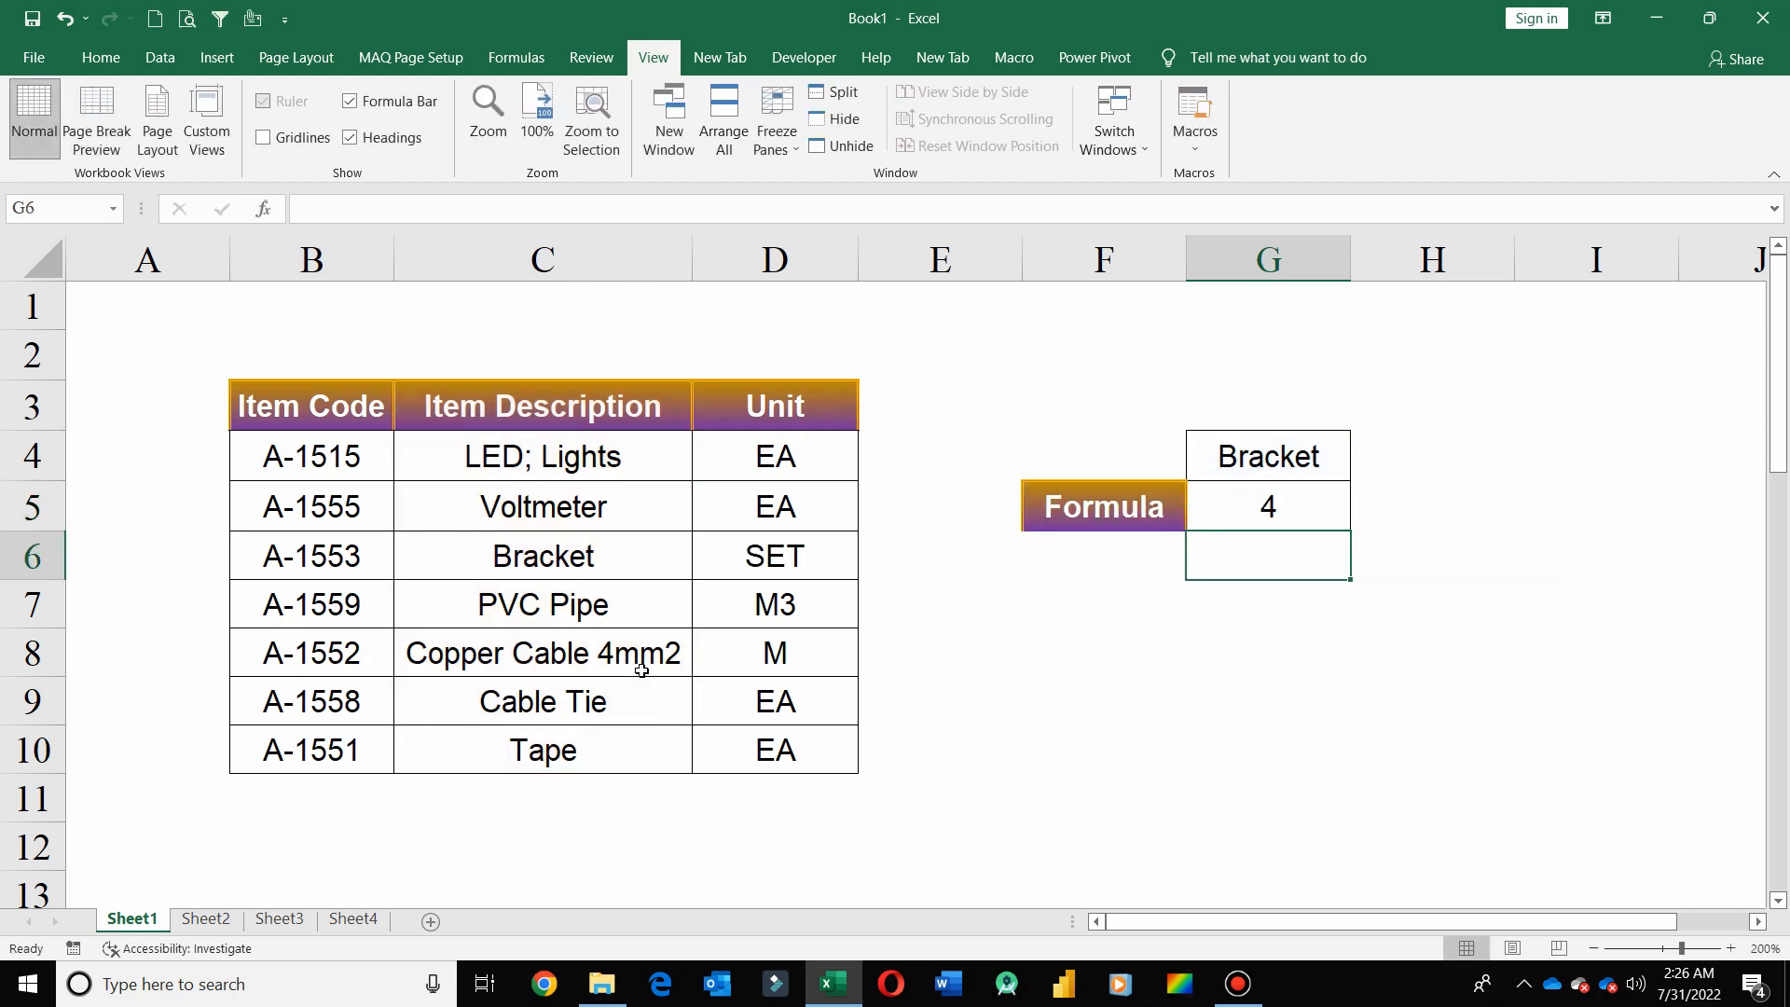
Count down the Item Description range C3:C10 from its header to Bracket and compare it with the formula result in G5
click(1268, 504)
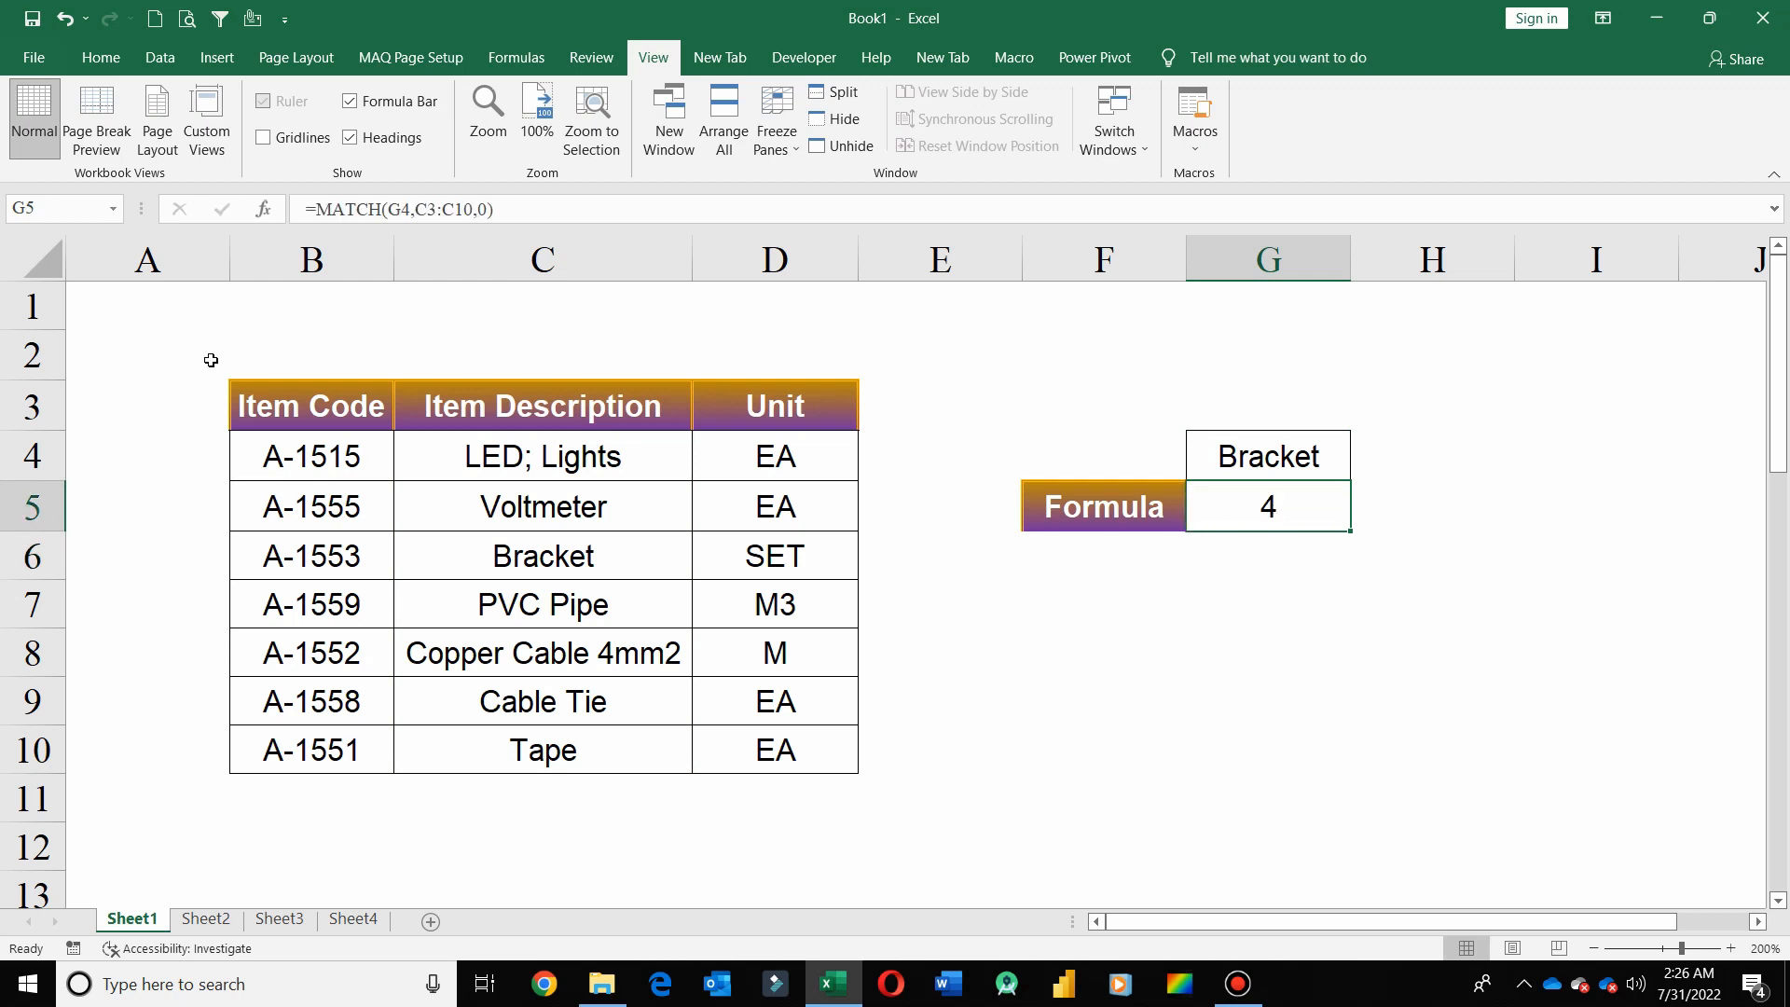
click(423, 407)
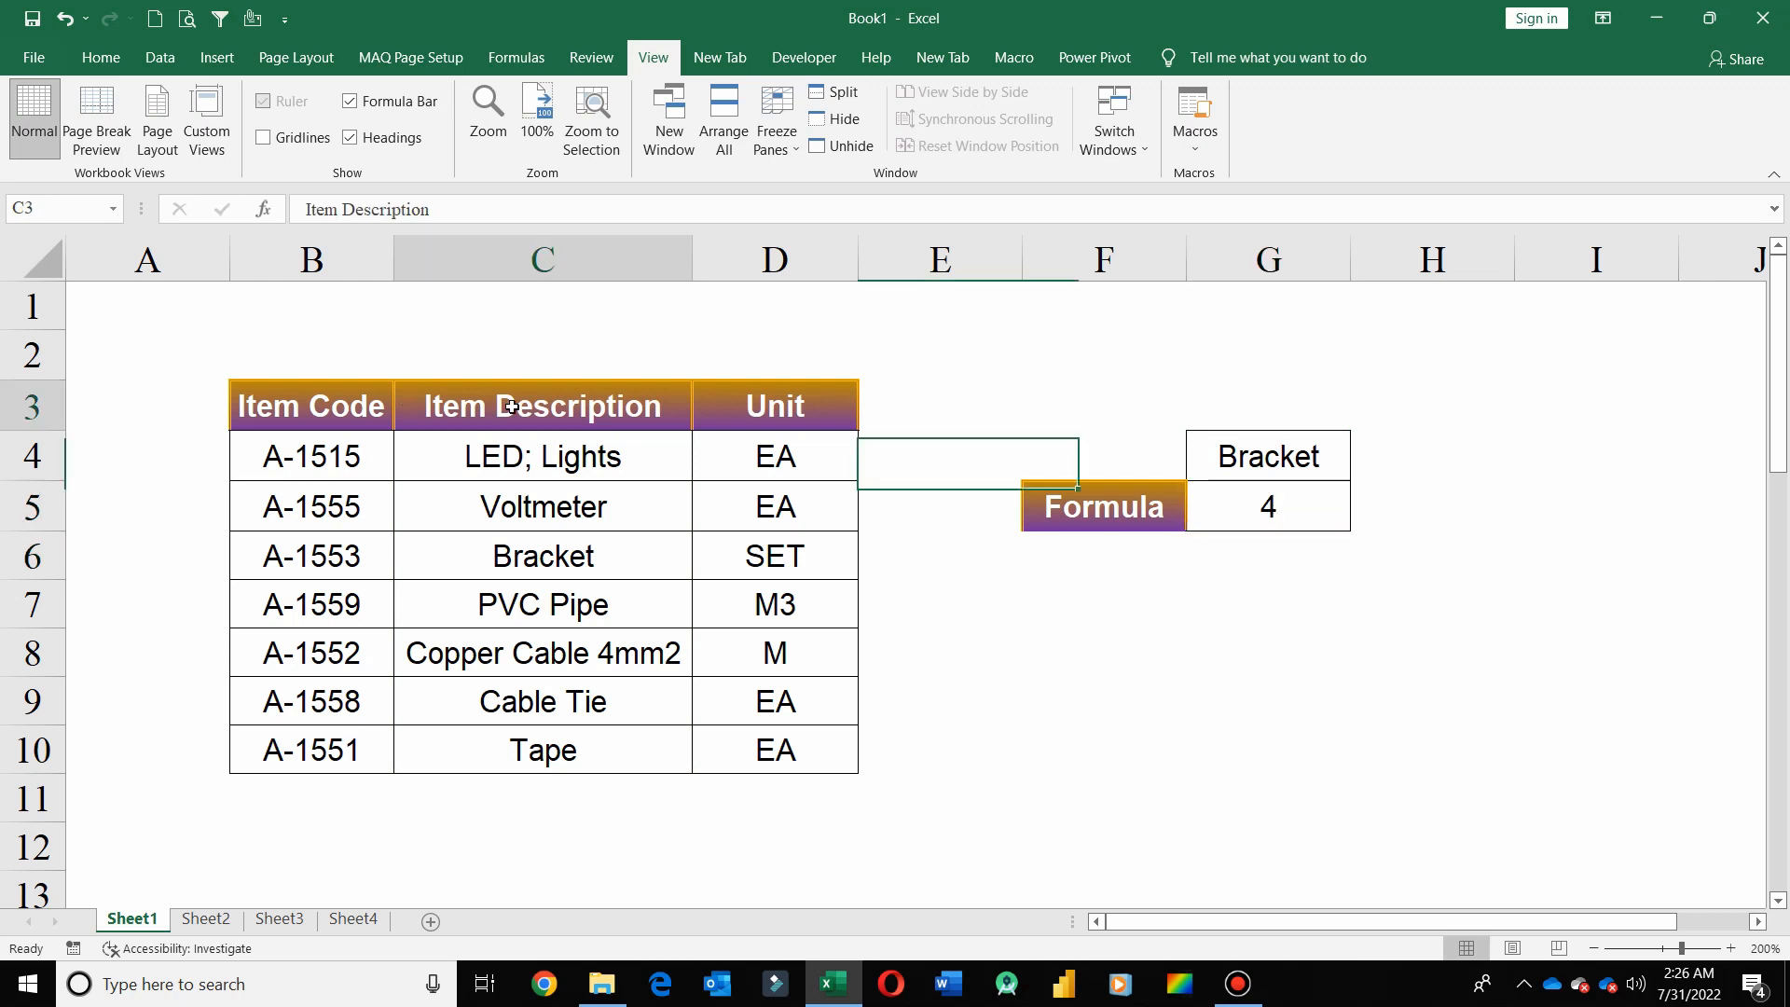
click(593, 463)
click(590, 515)
click(597, 564)
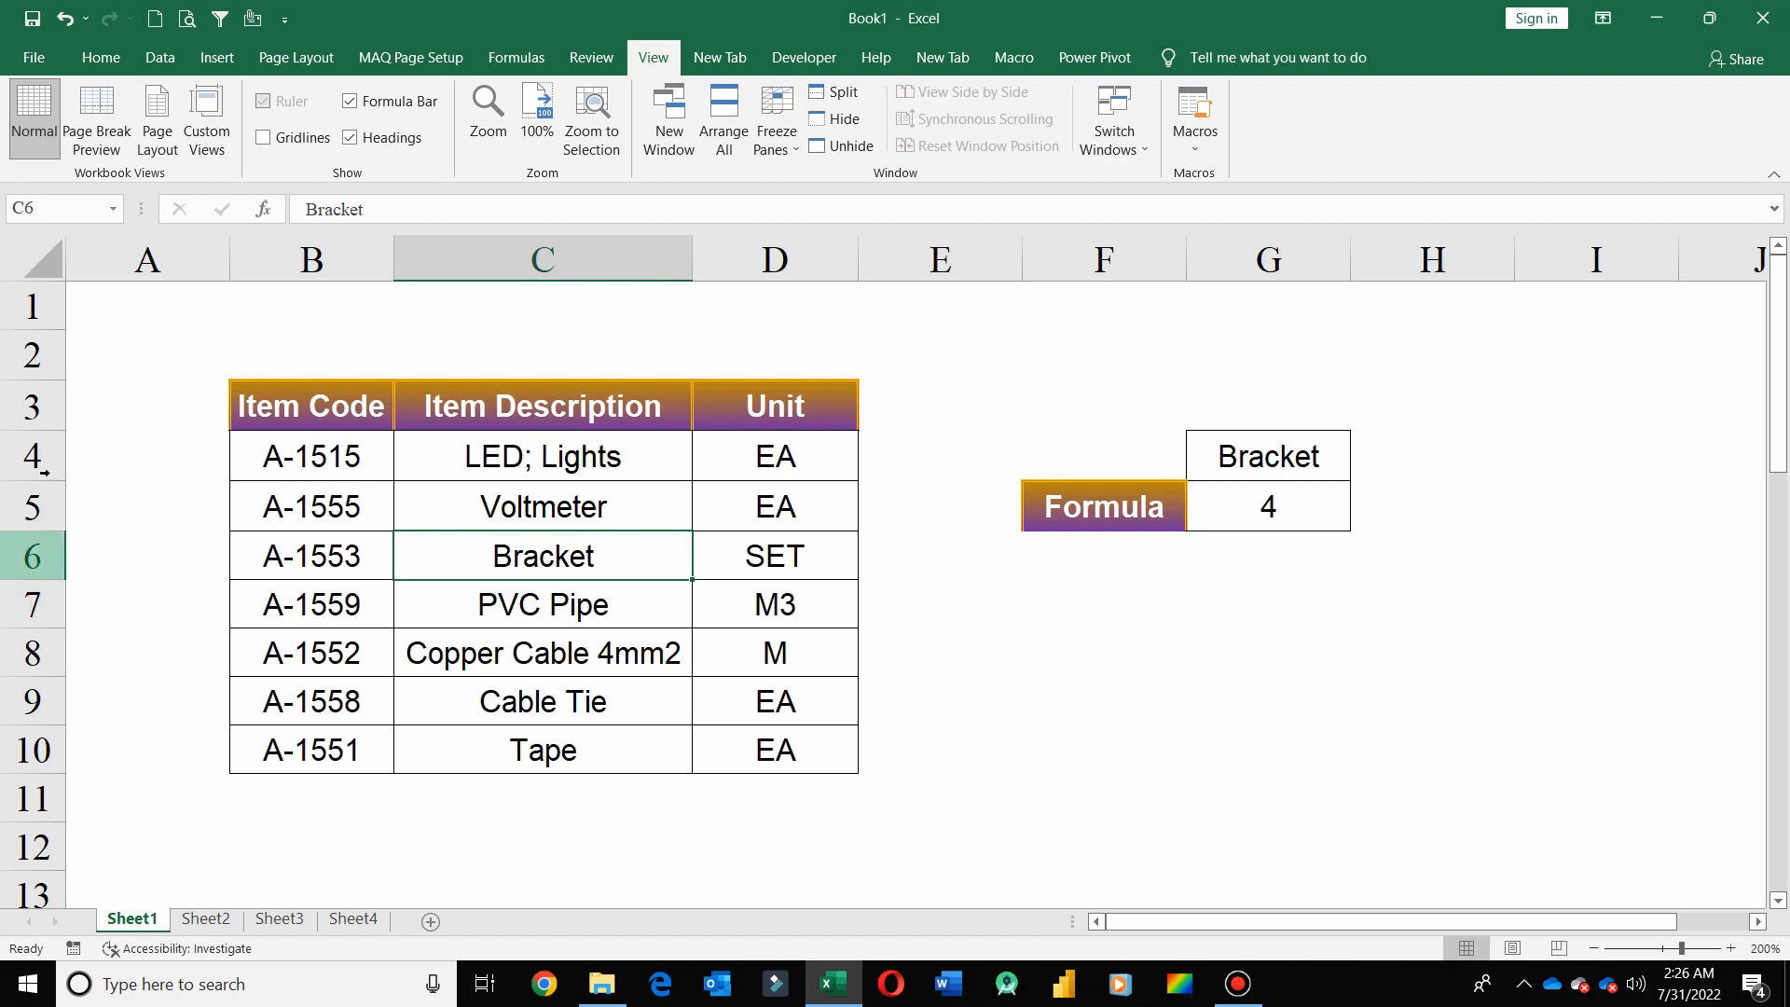
drag(513, 424, 499, 751)
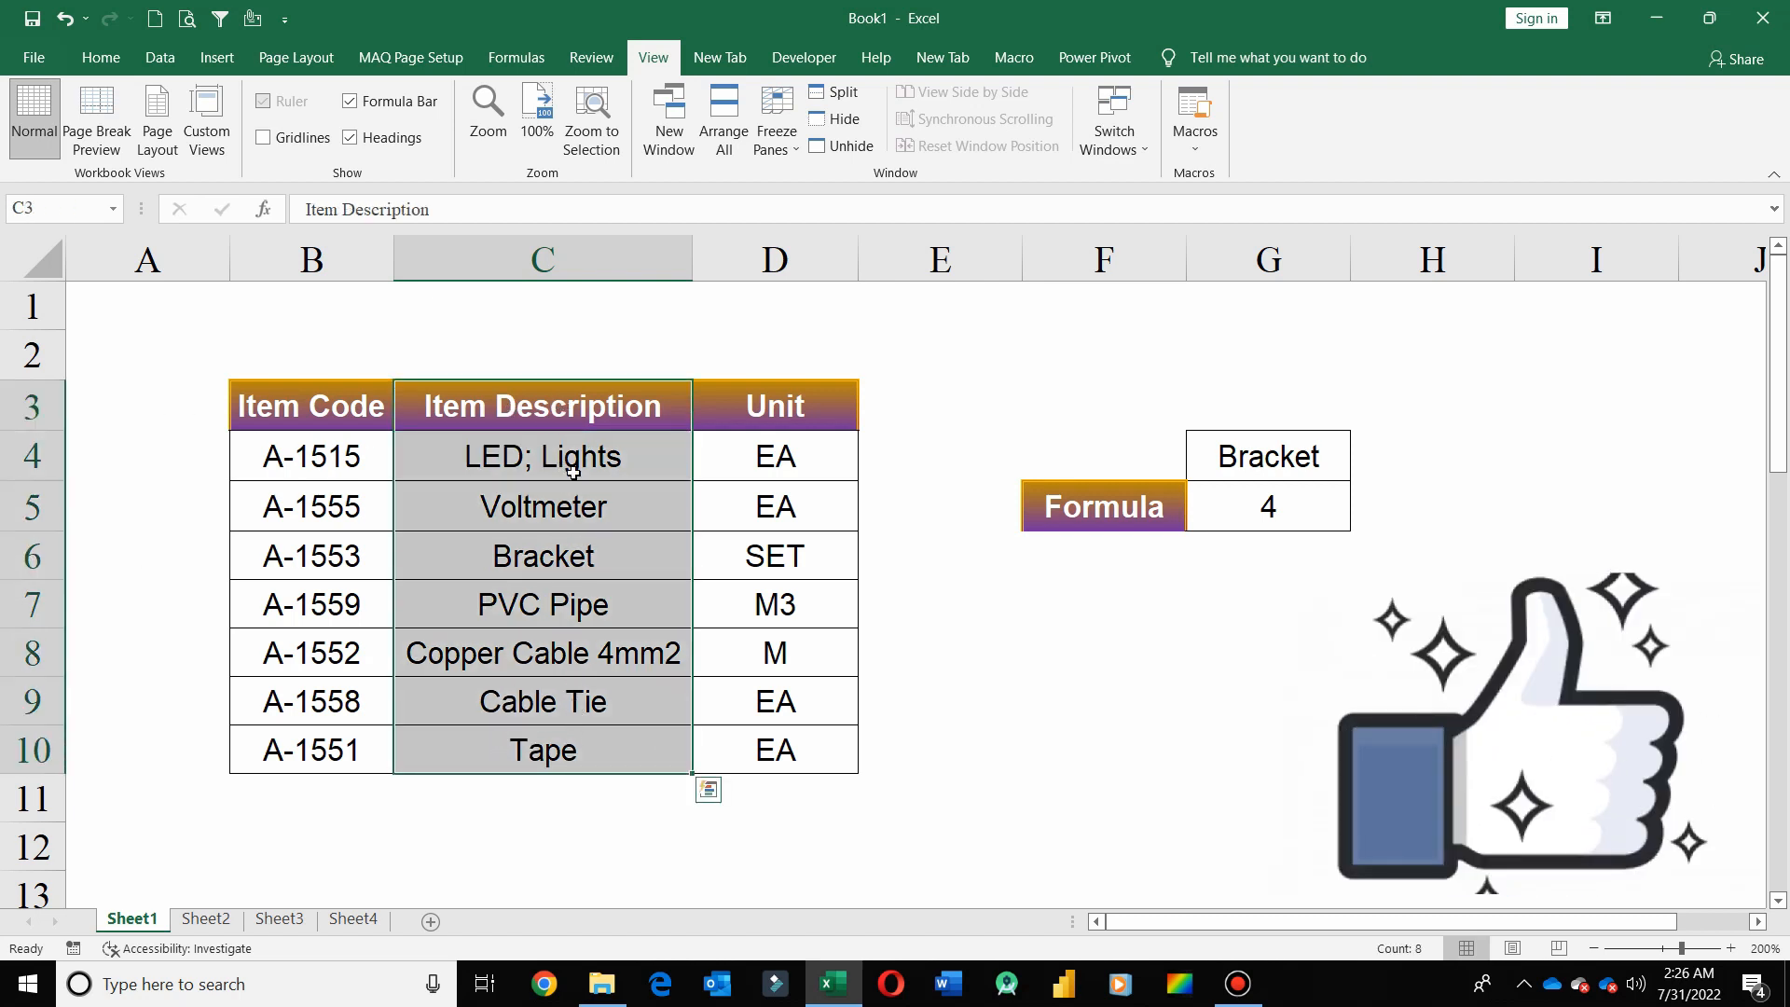
click(547, 565)
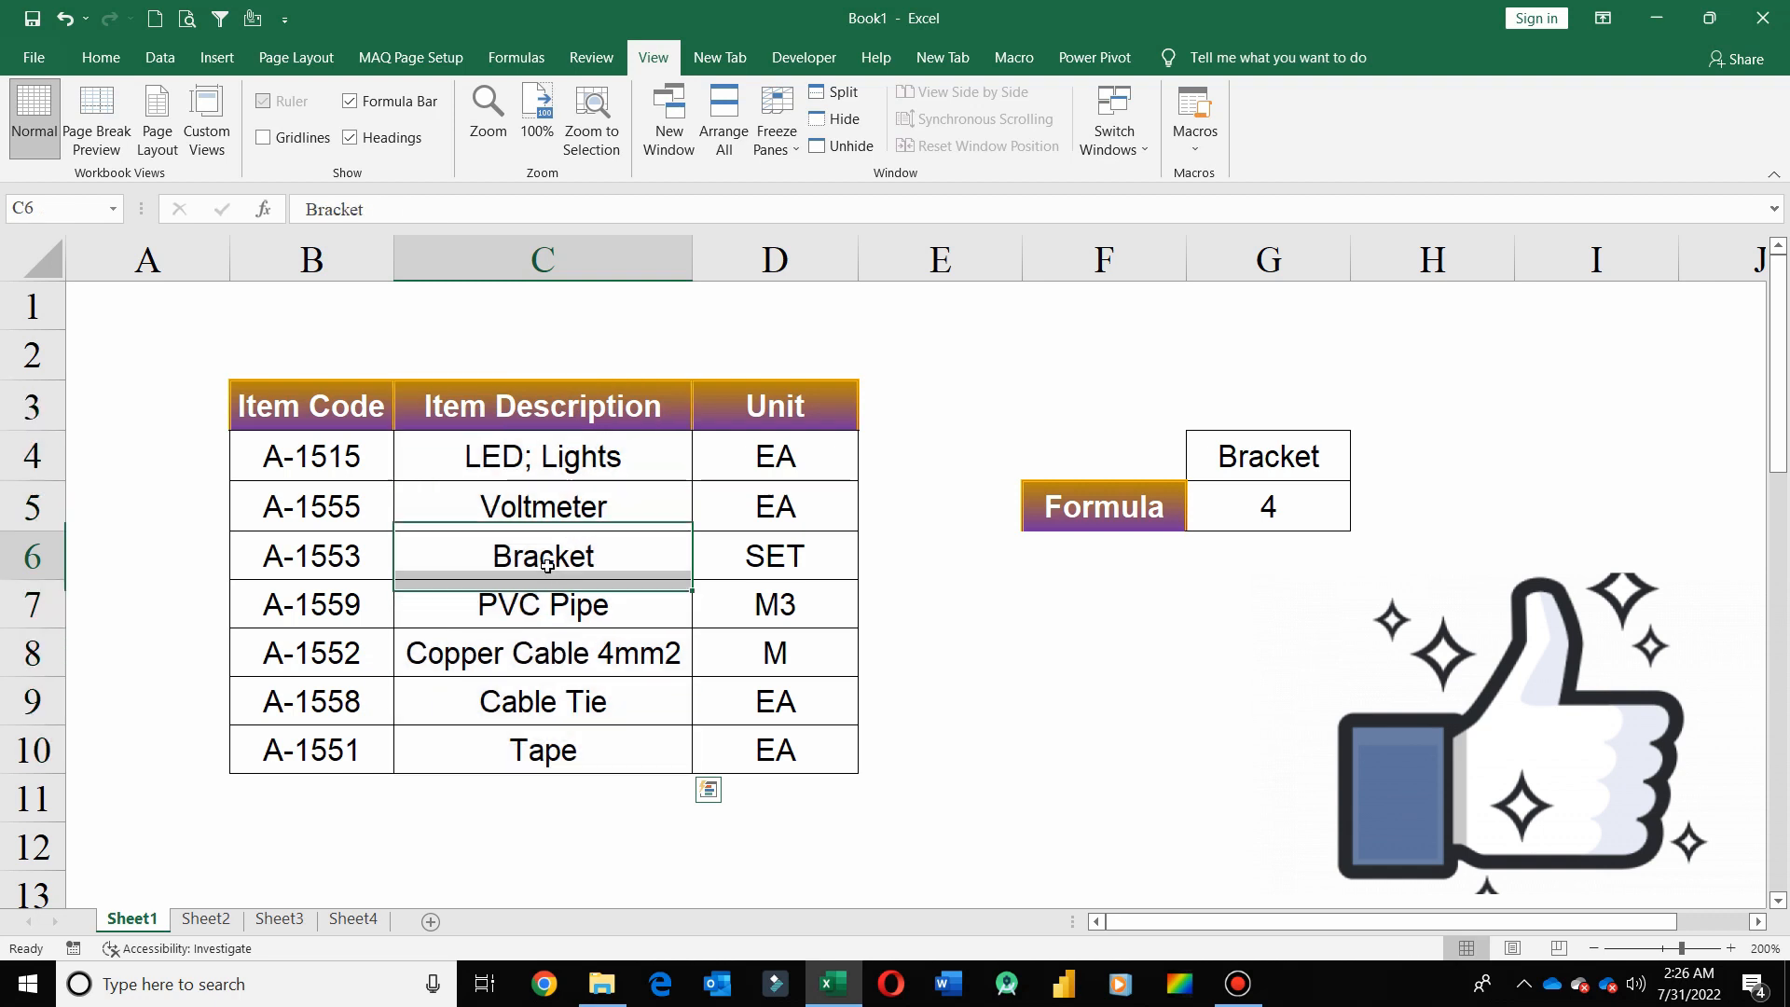
click(1301, 508)
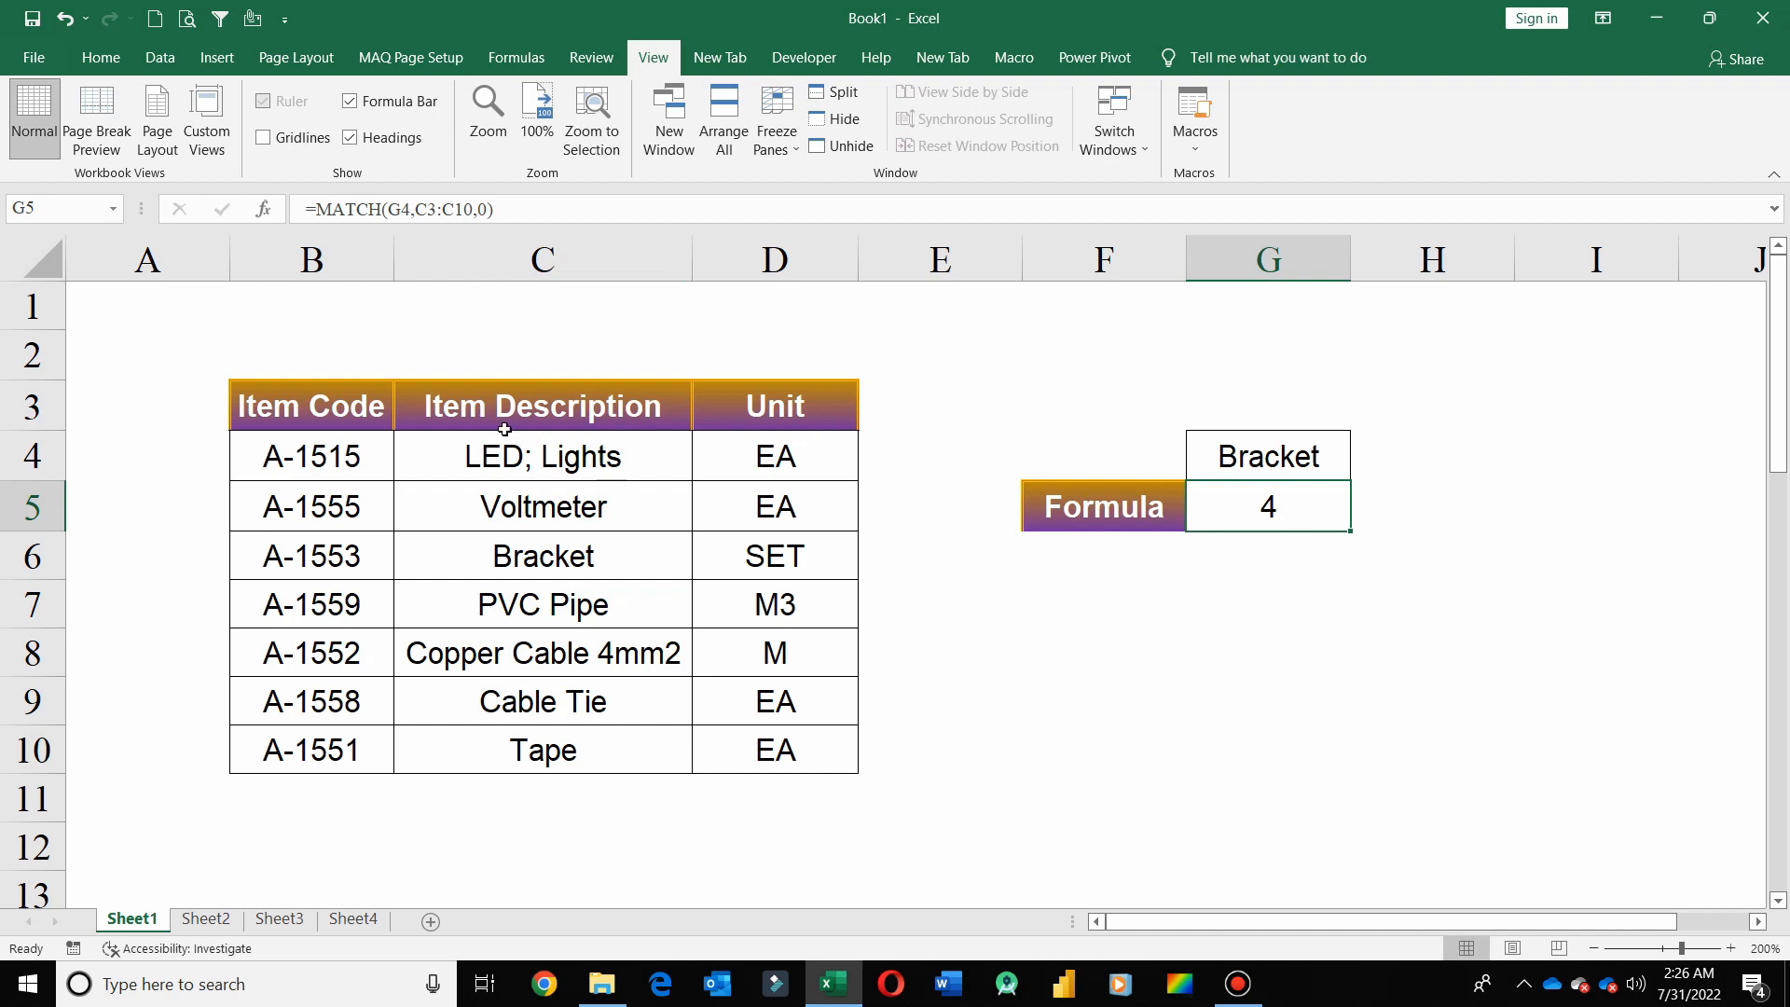
Examine the individual cells of the LED; Lights row and the whole table range B3:D10, along with the formula in G5
click(314, 466)
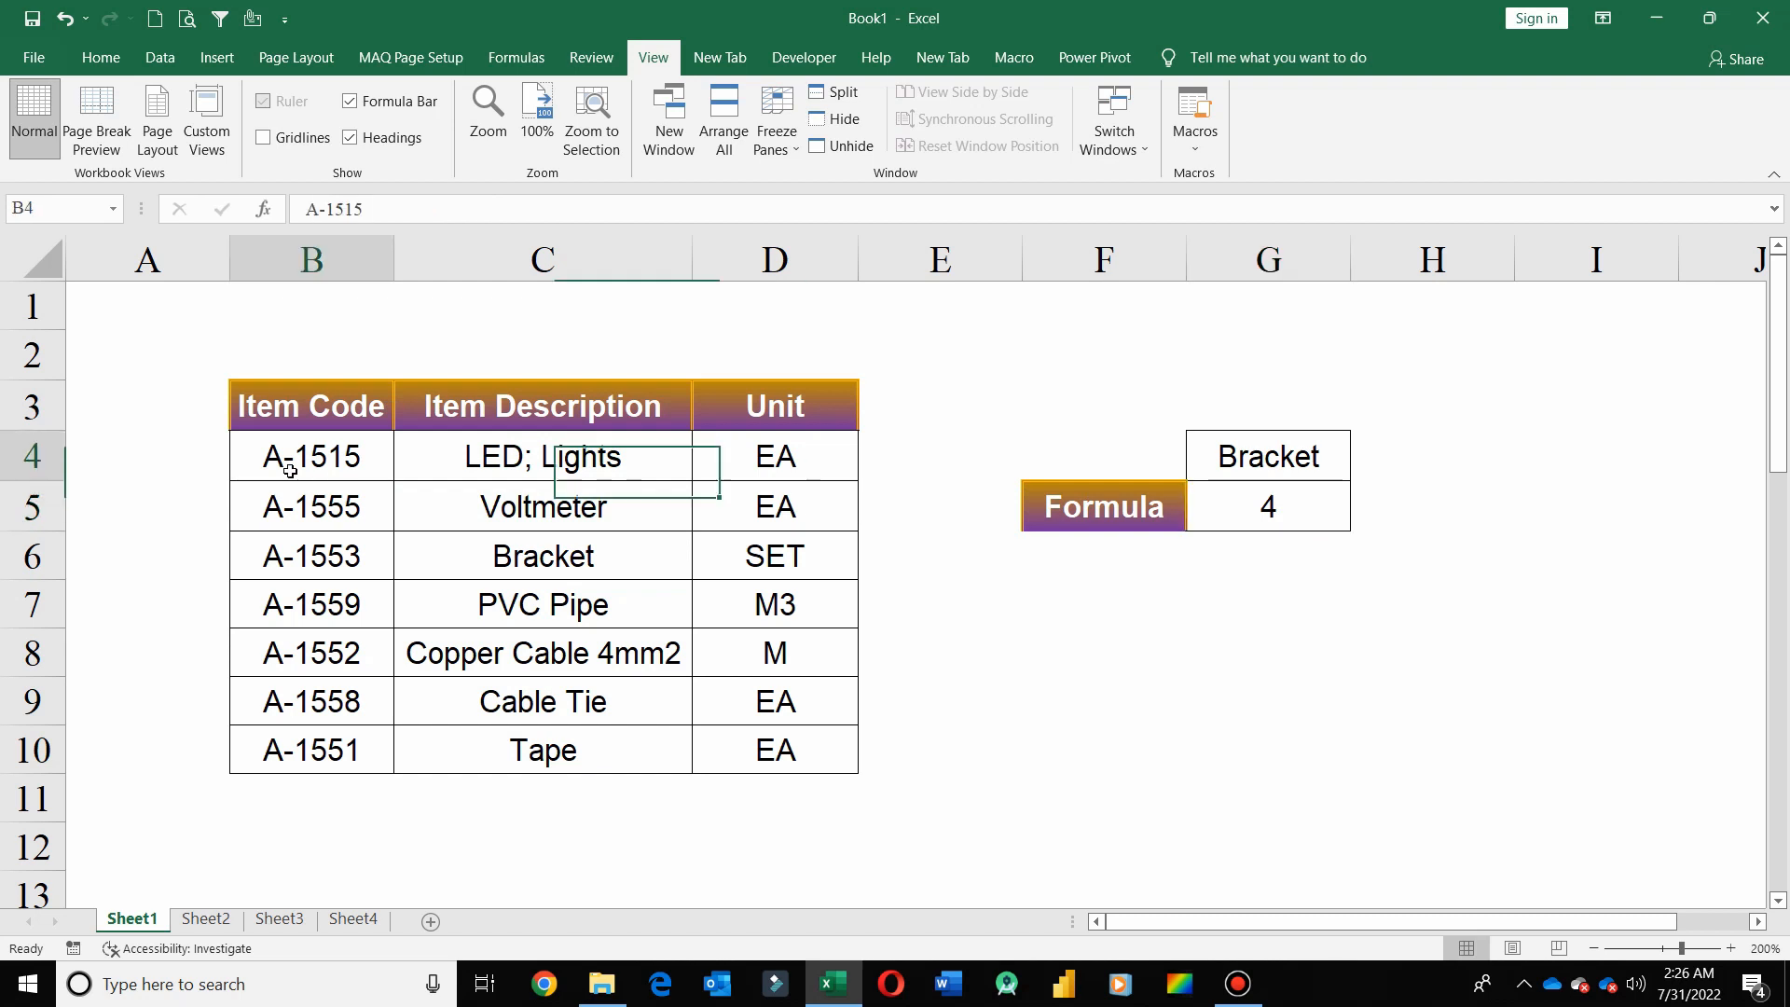
click(598, 463)
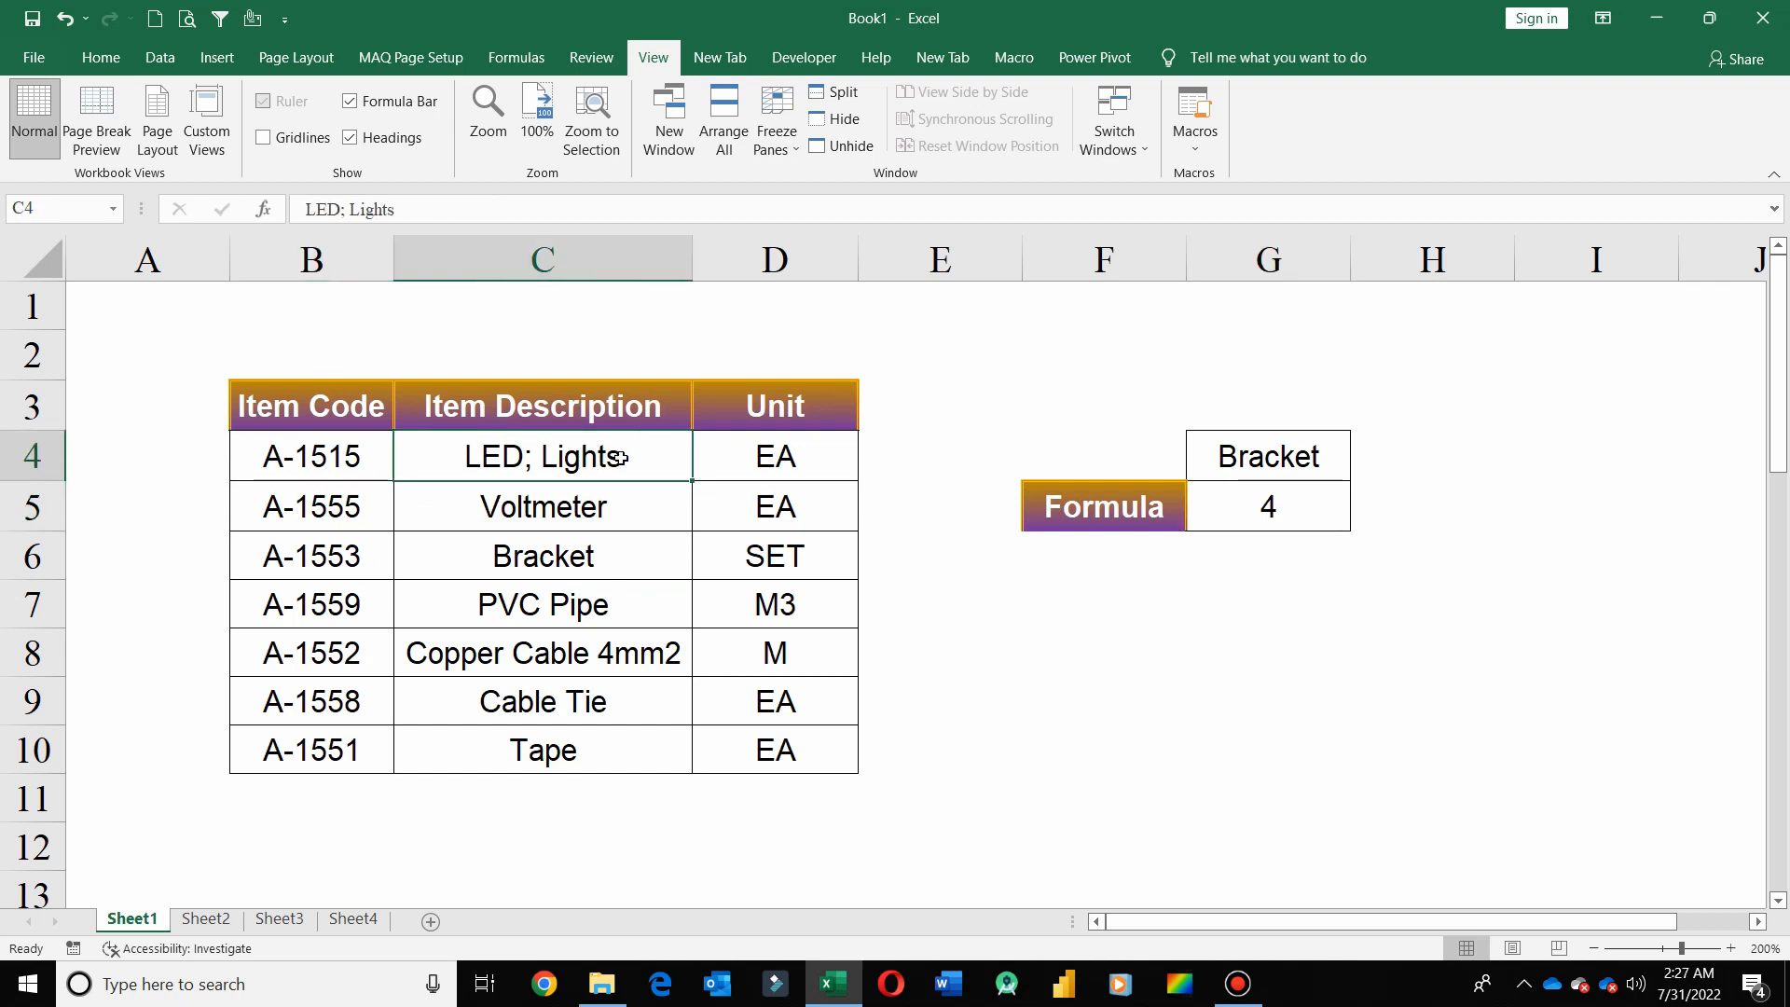
click(812, 464)
click(604, 463)
click(756, 467)
click(622, 466)
drag(352, 413, 639, 714)
click(747, 474)
drag(317, 407, 797, 743)
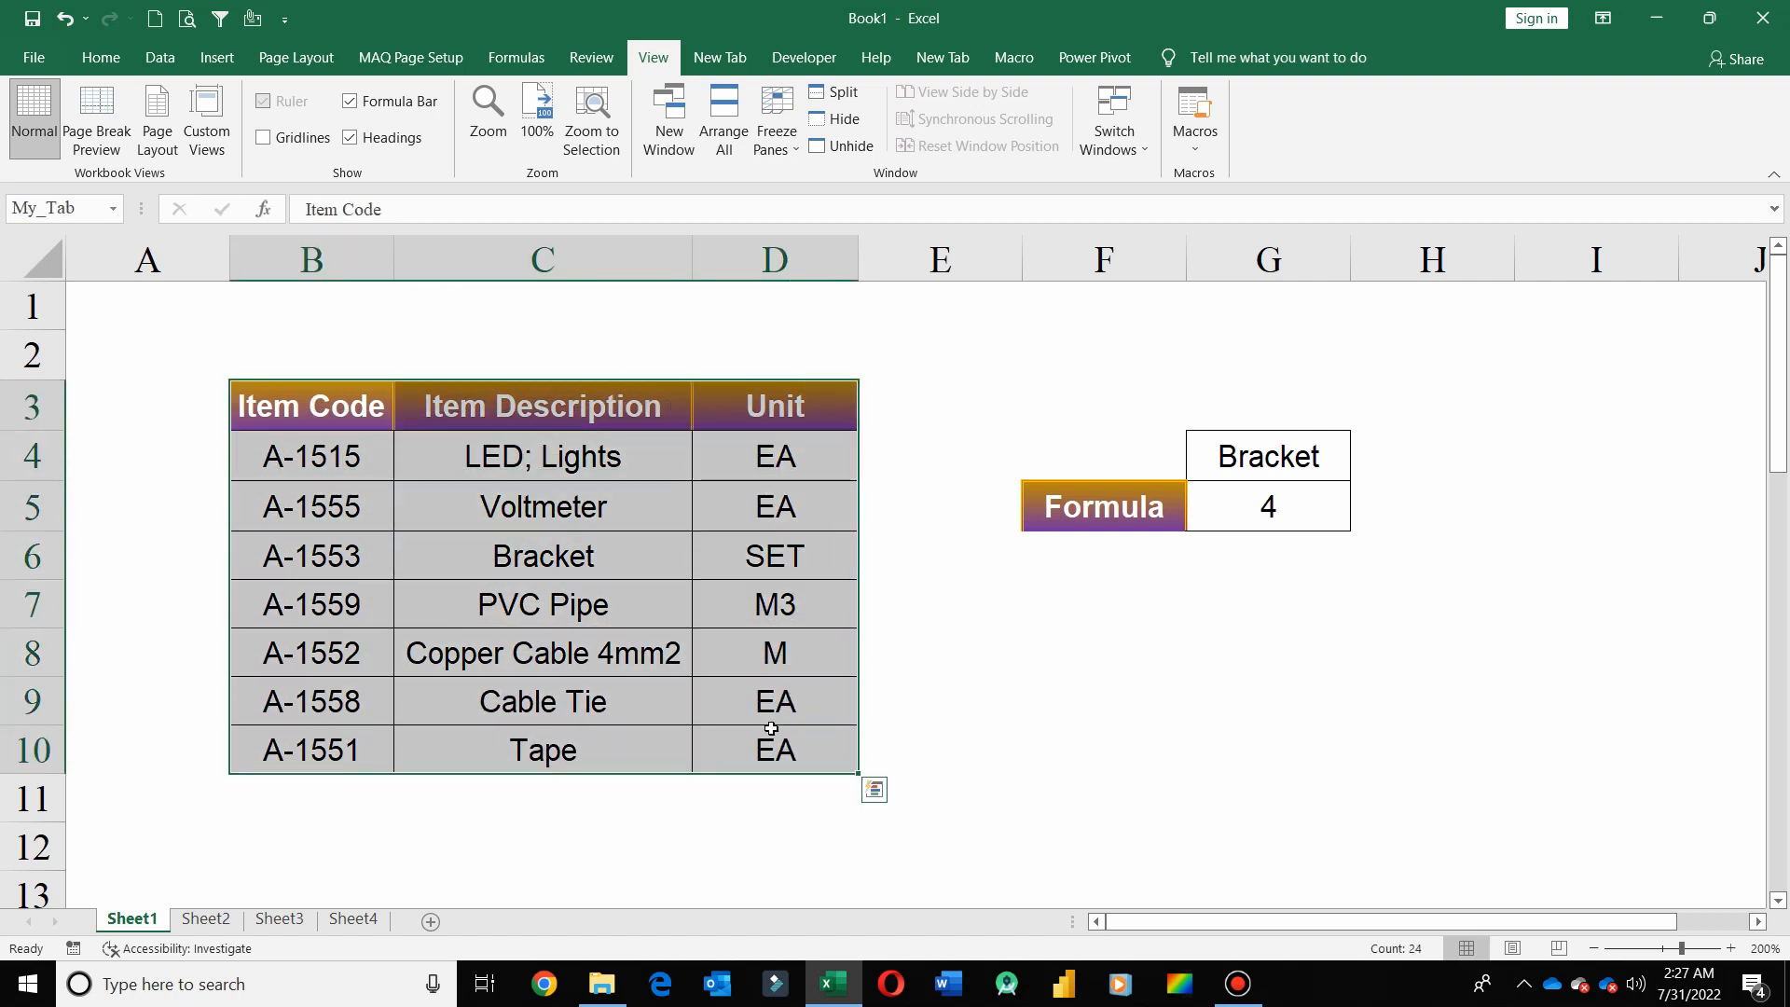
click(494, 458)
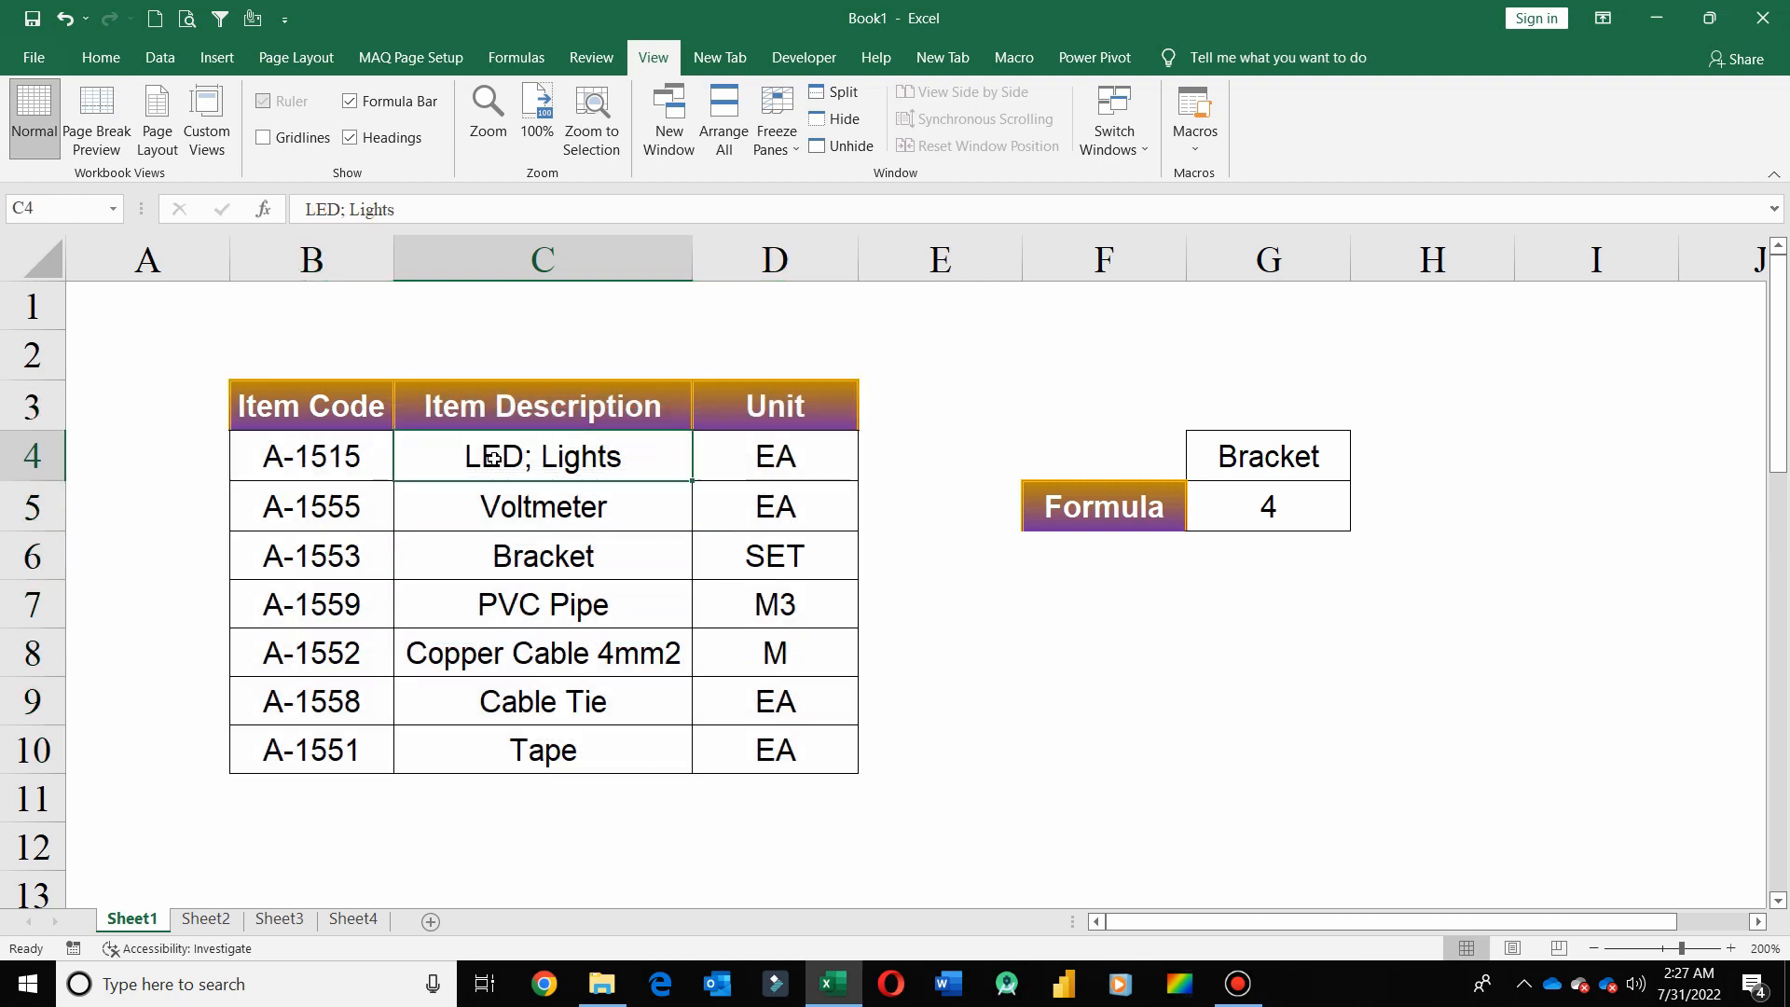
click(1283, 512)
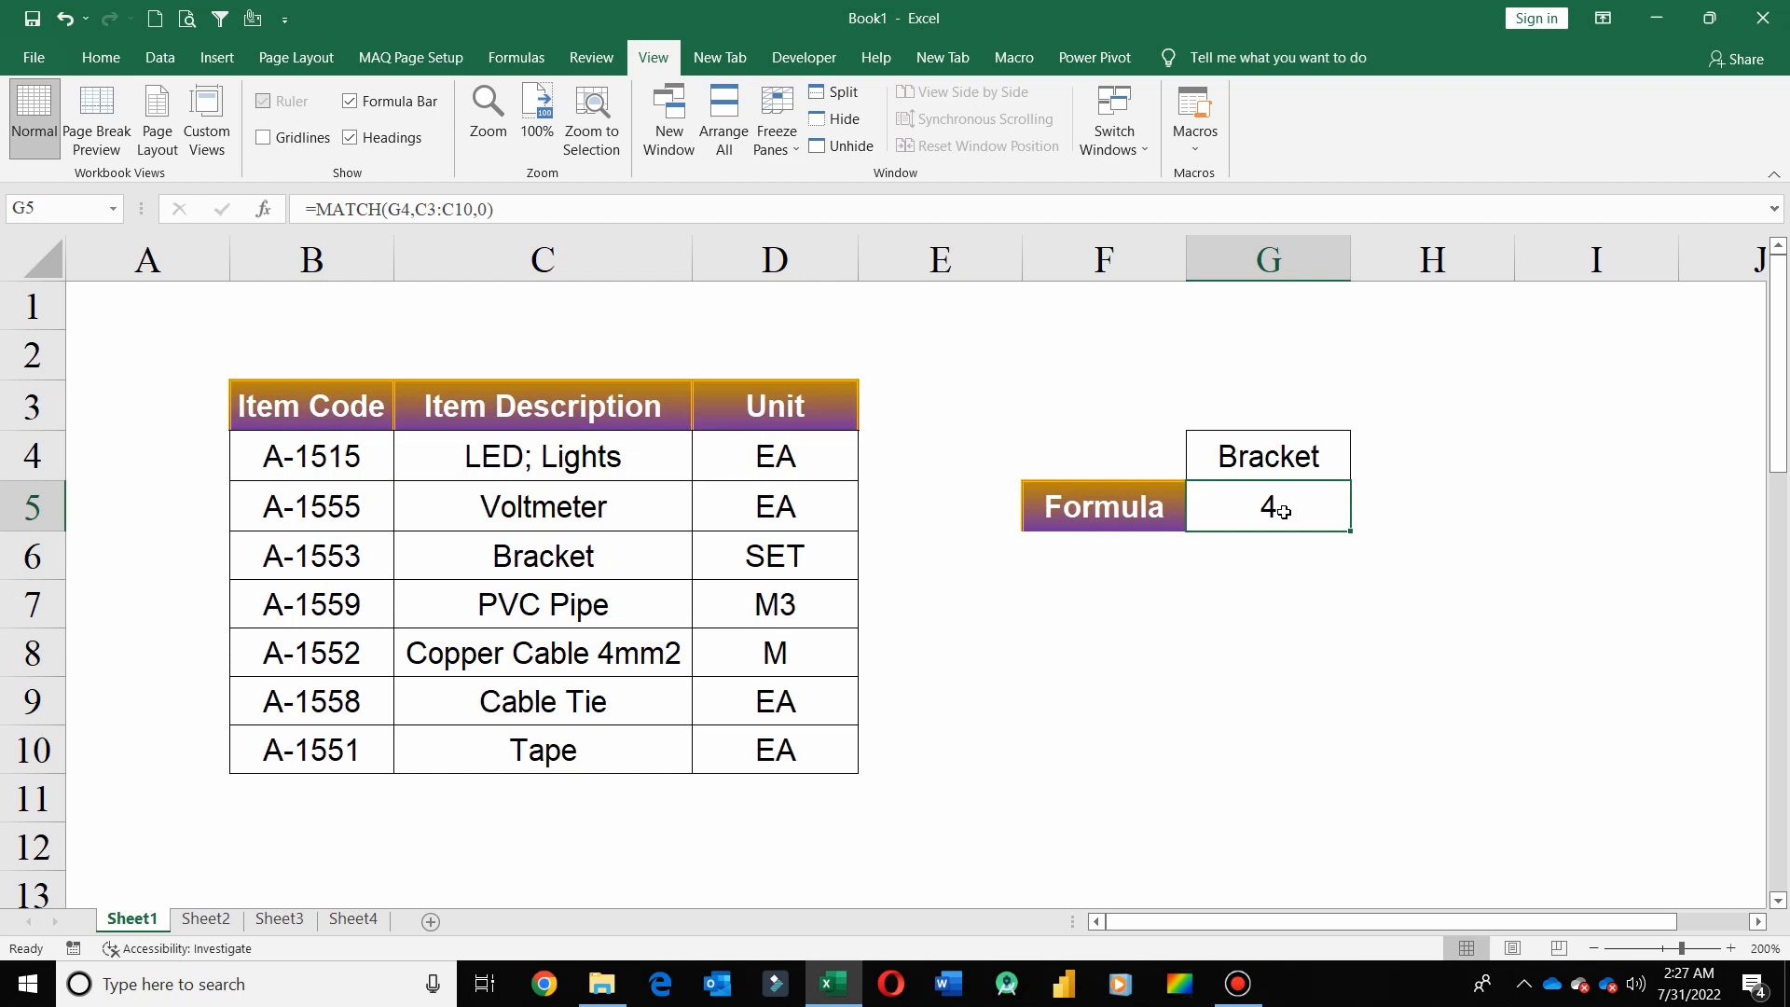
Review the row range B4:D4, the lookup value in G4, and Bracket's place within the column range C3:C10
drag(317, 468, 723, 461)
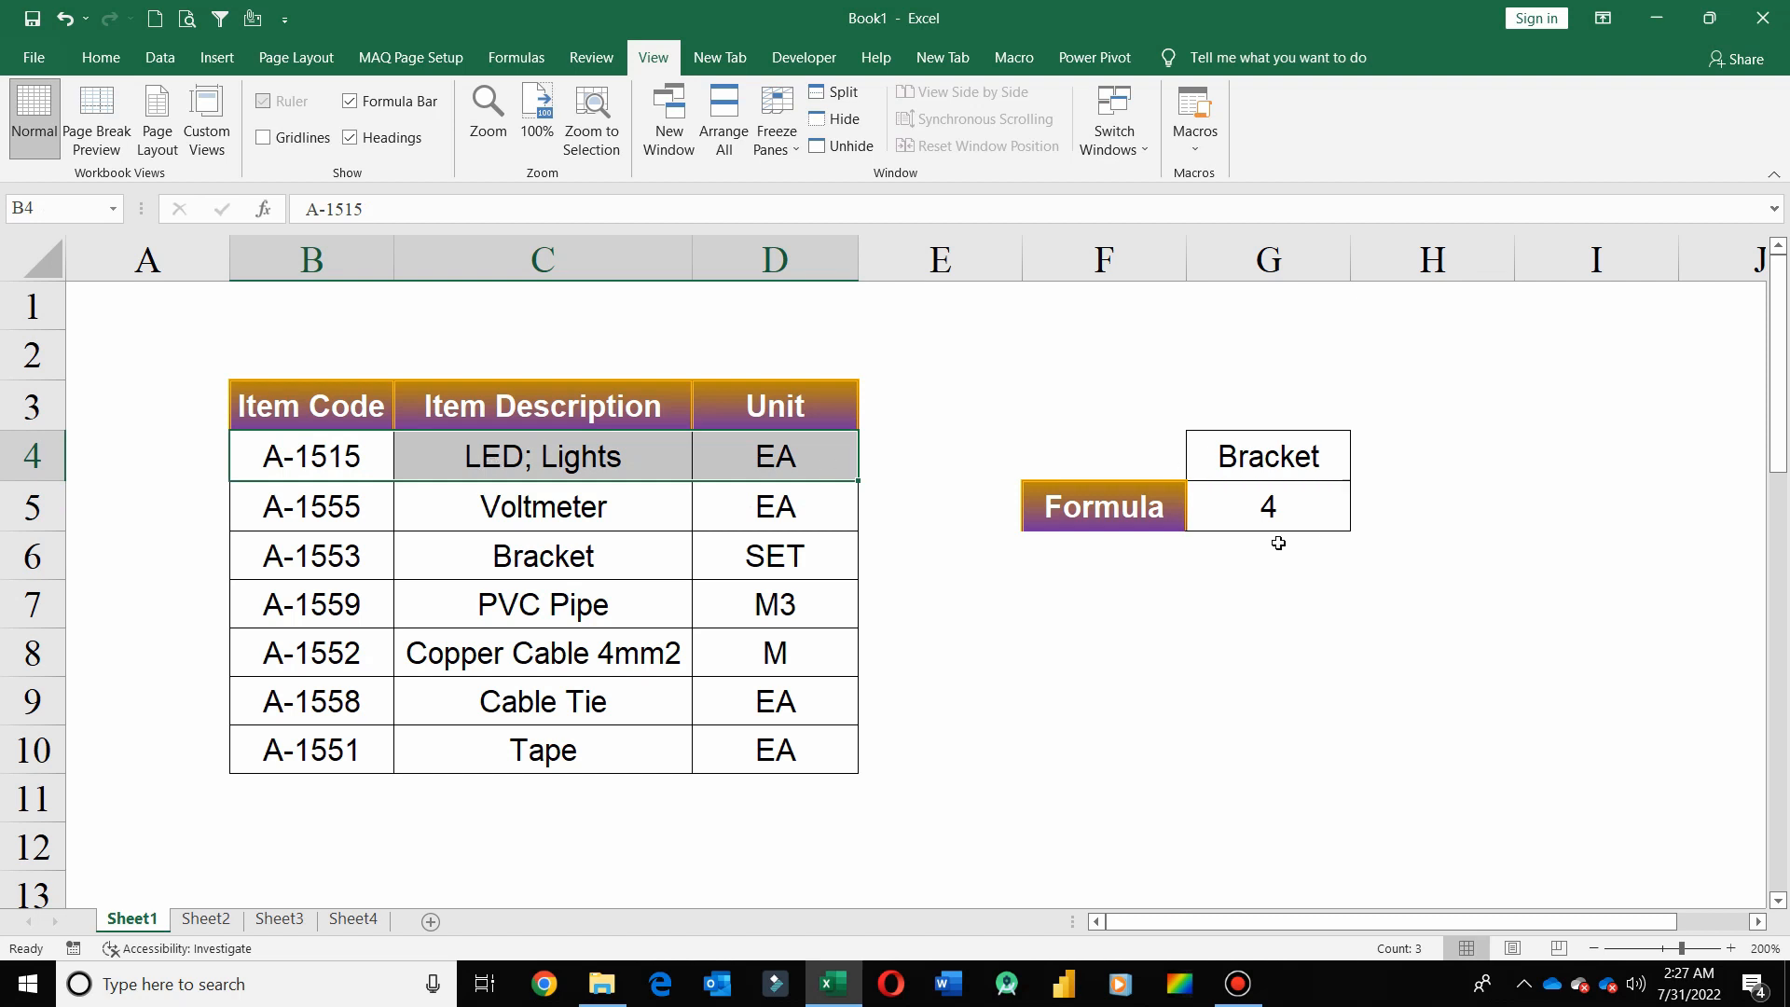
click(1256, 513)
click(1264, 458)
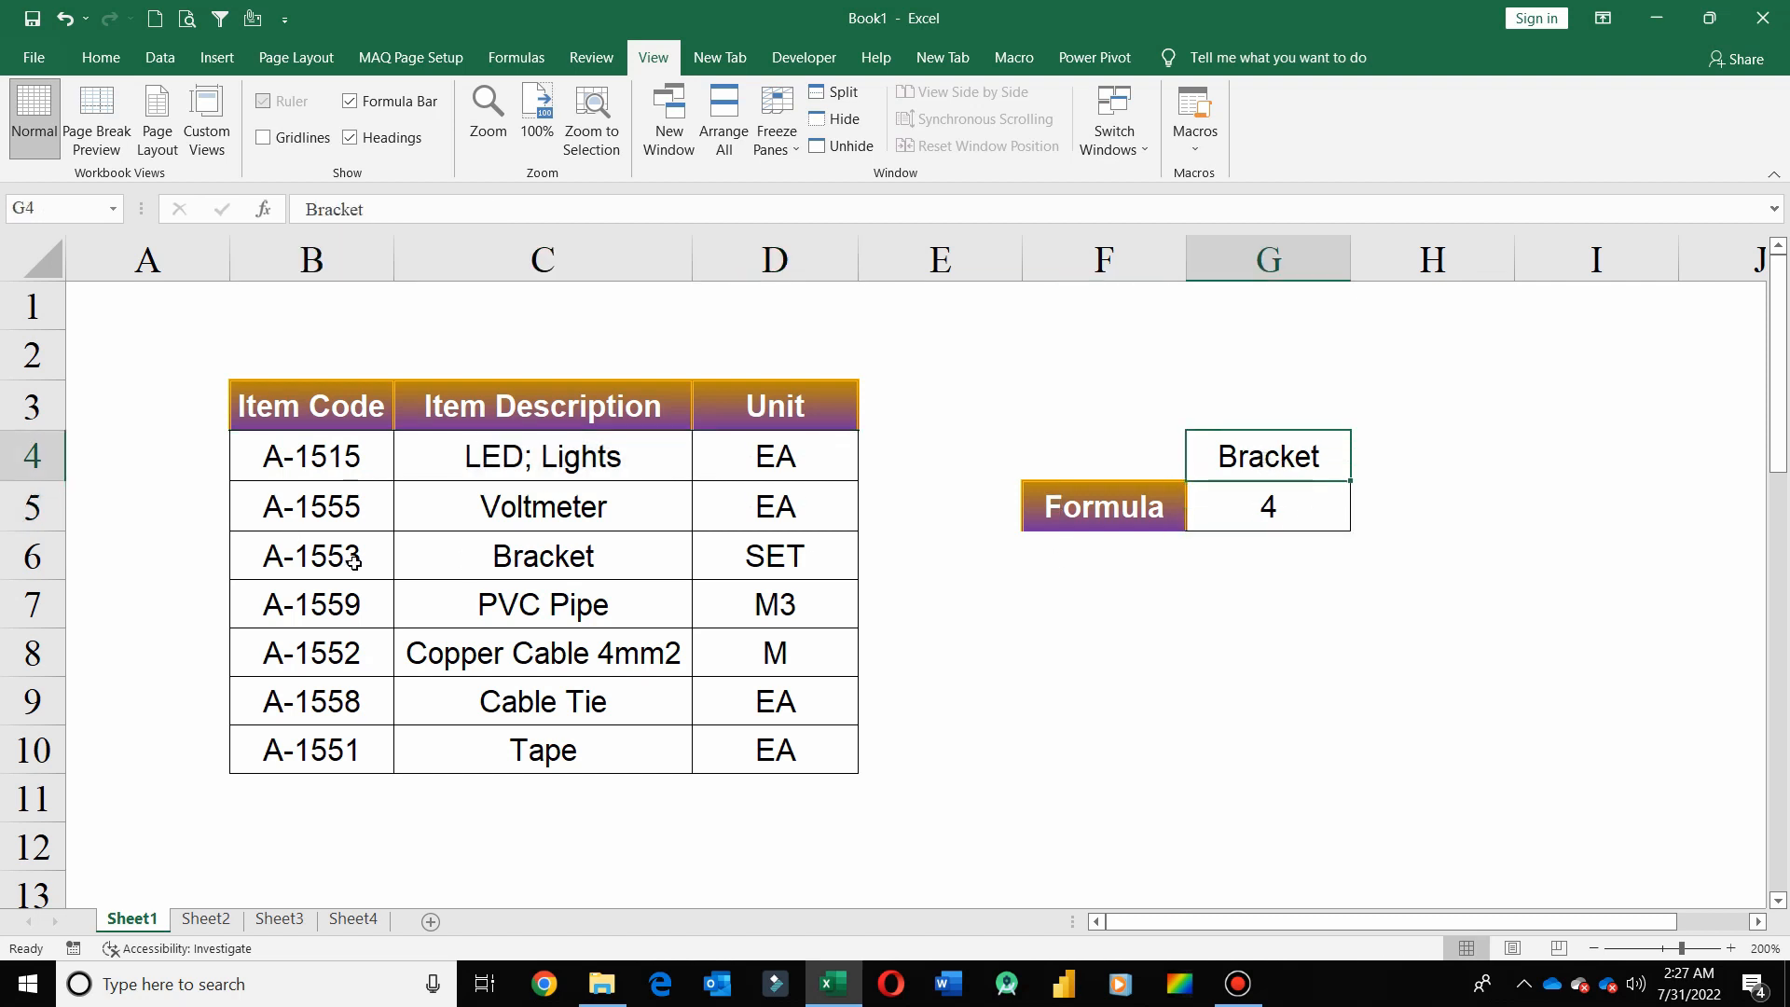
drag(614, 422, 615, 492)
drag(582, 392, 587, 750)
click(585, 560)
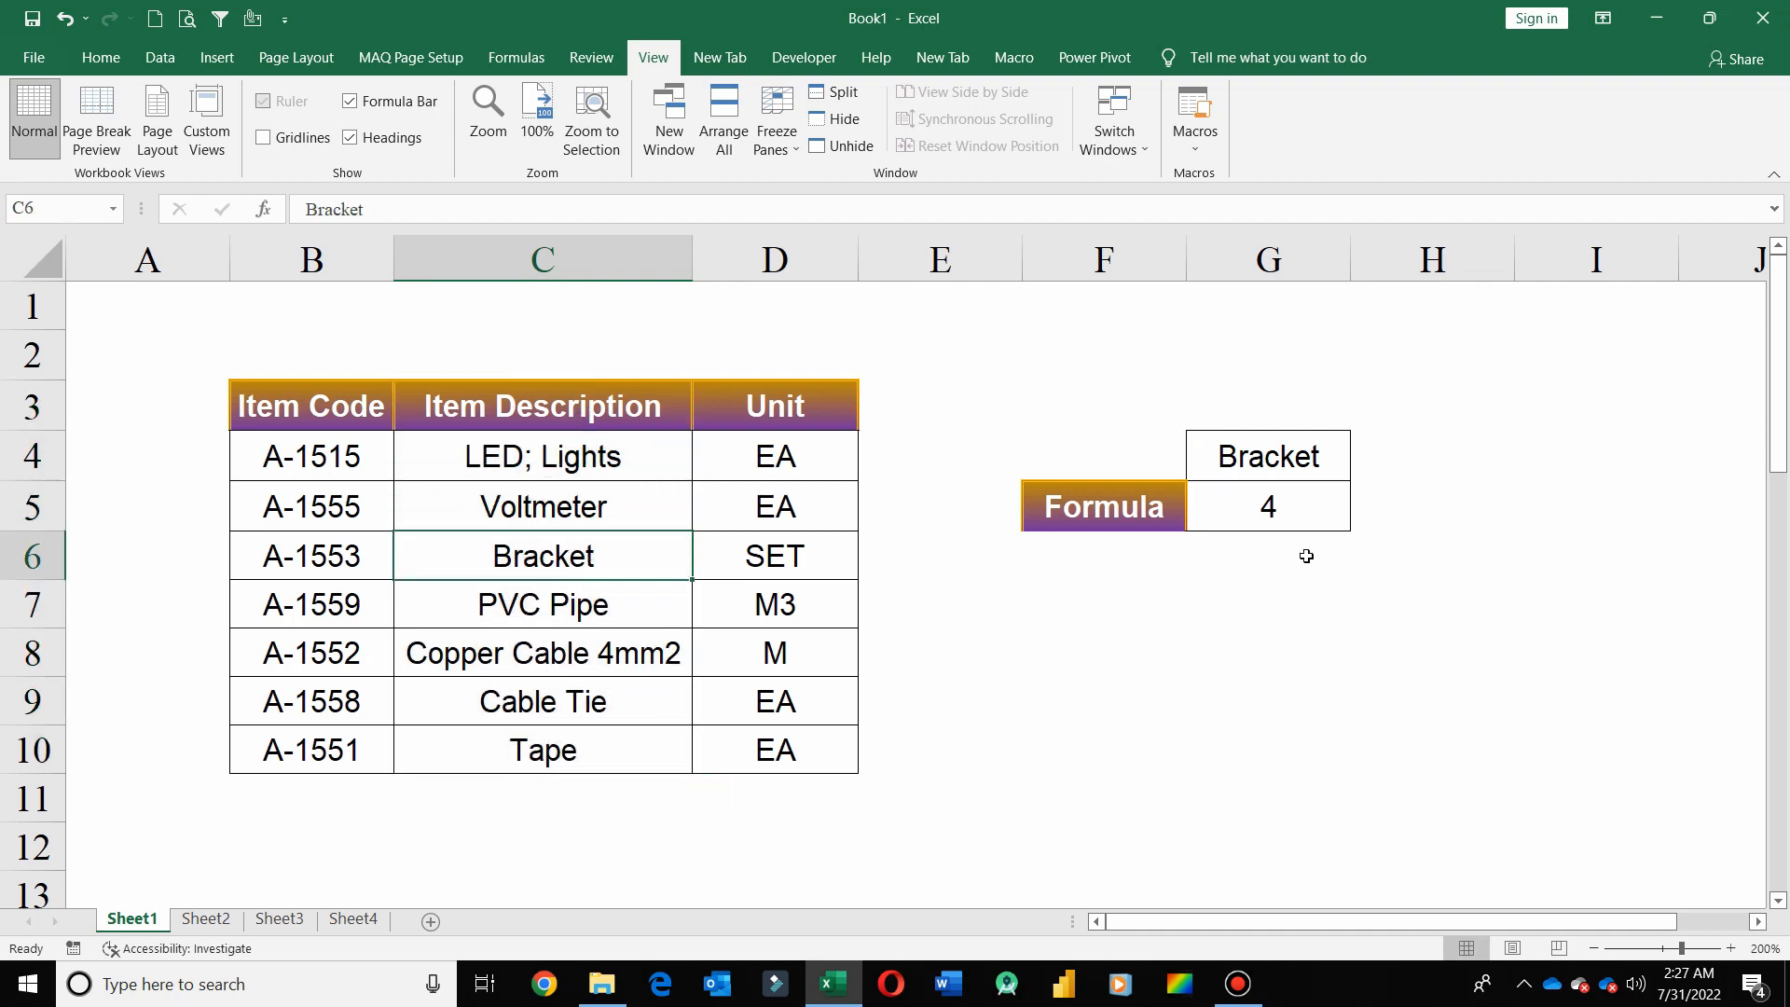
Change the lookup array of the MATCH formula in G5 to the Bracket row range B6:D6
click(1278, 506)
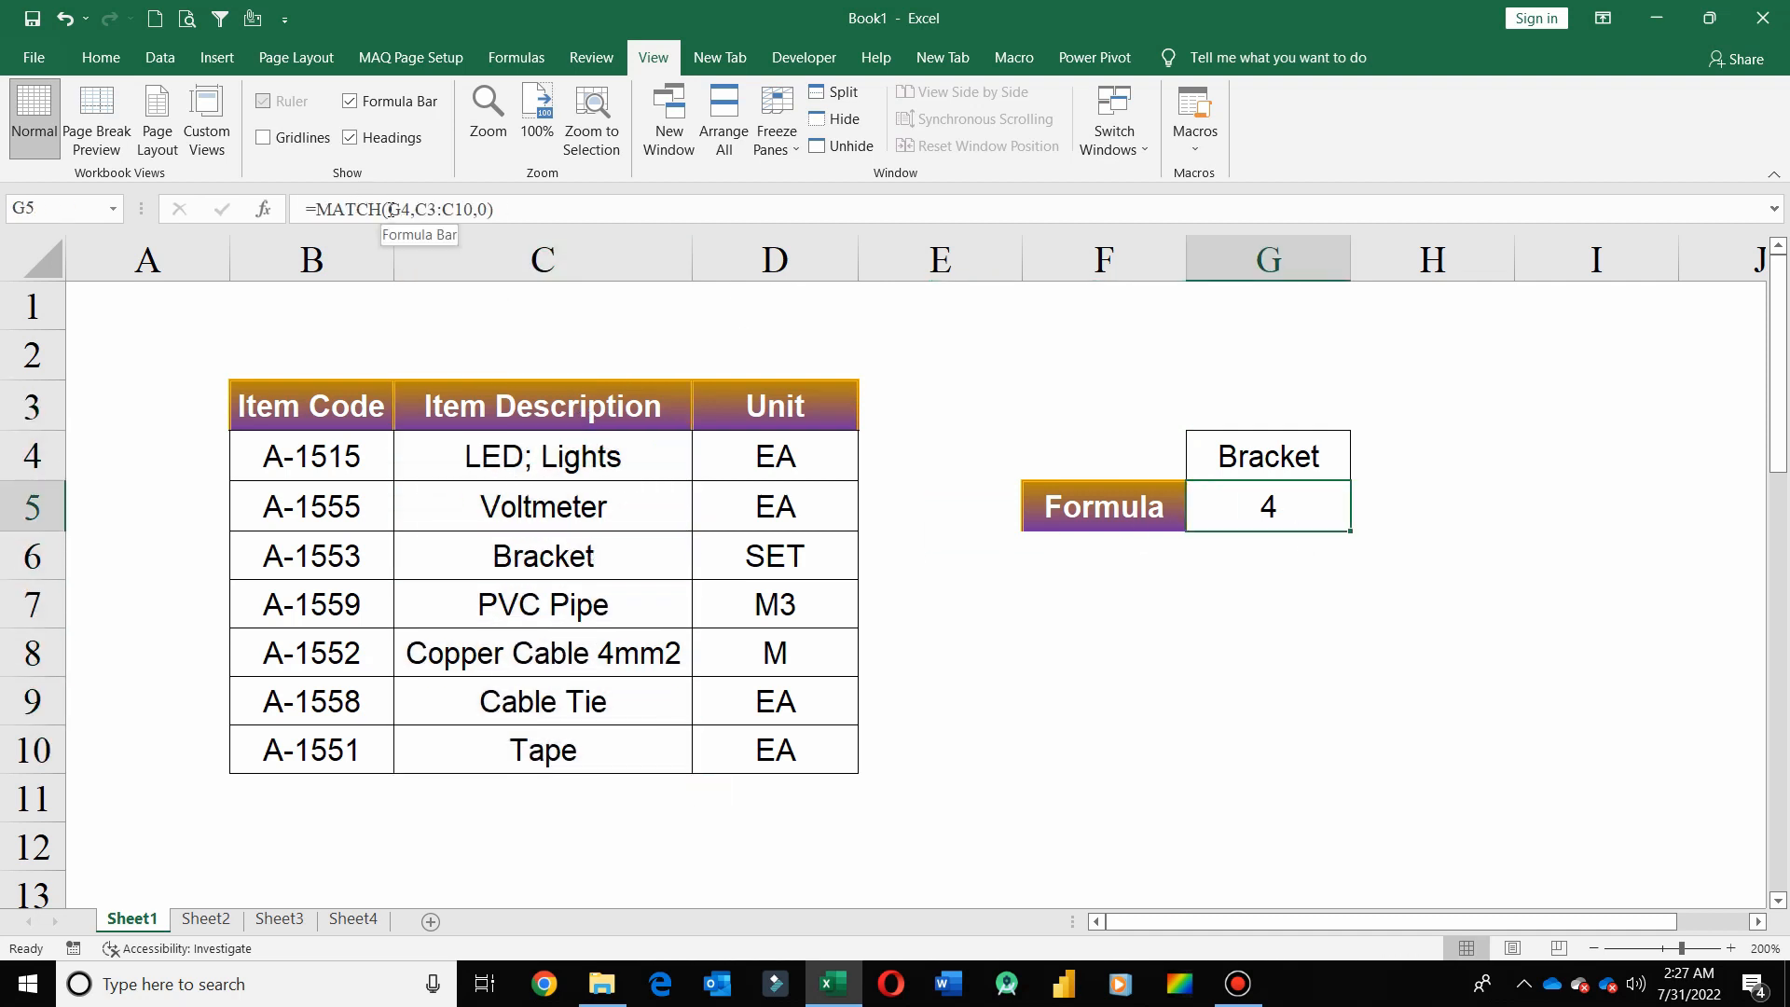
drag(387, 209, 474, 209)
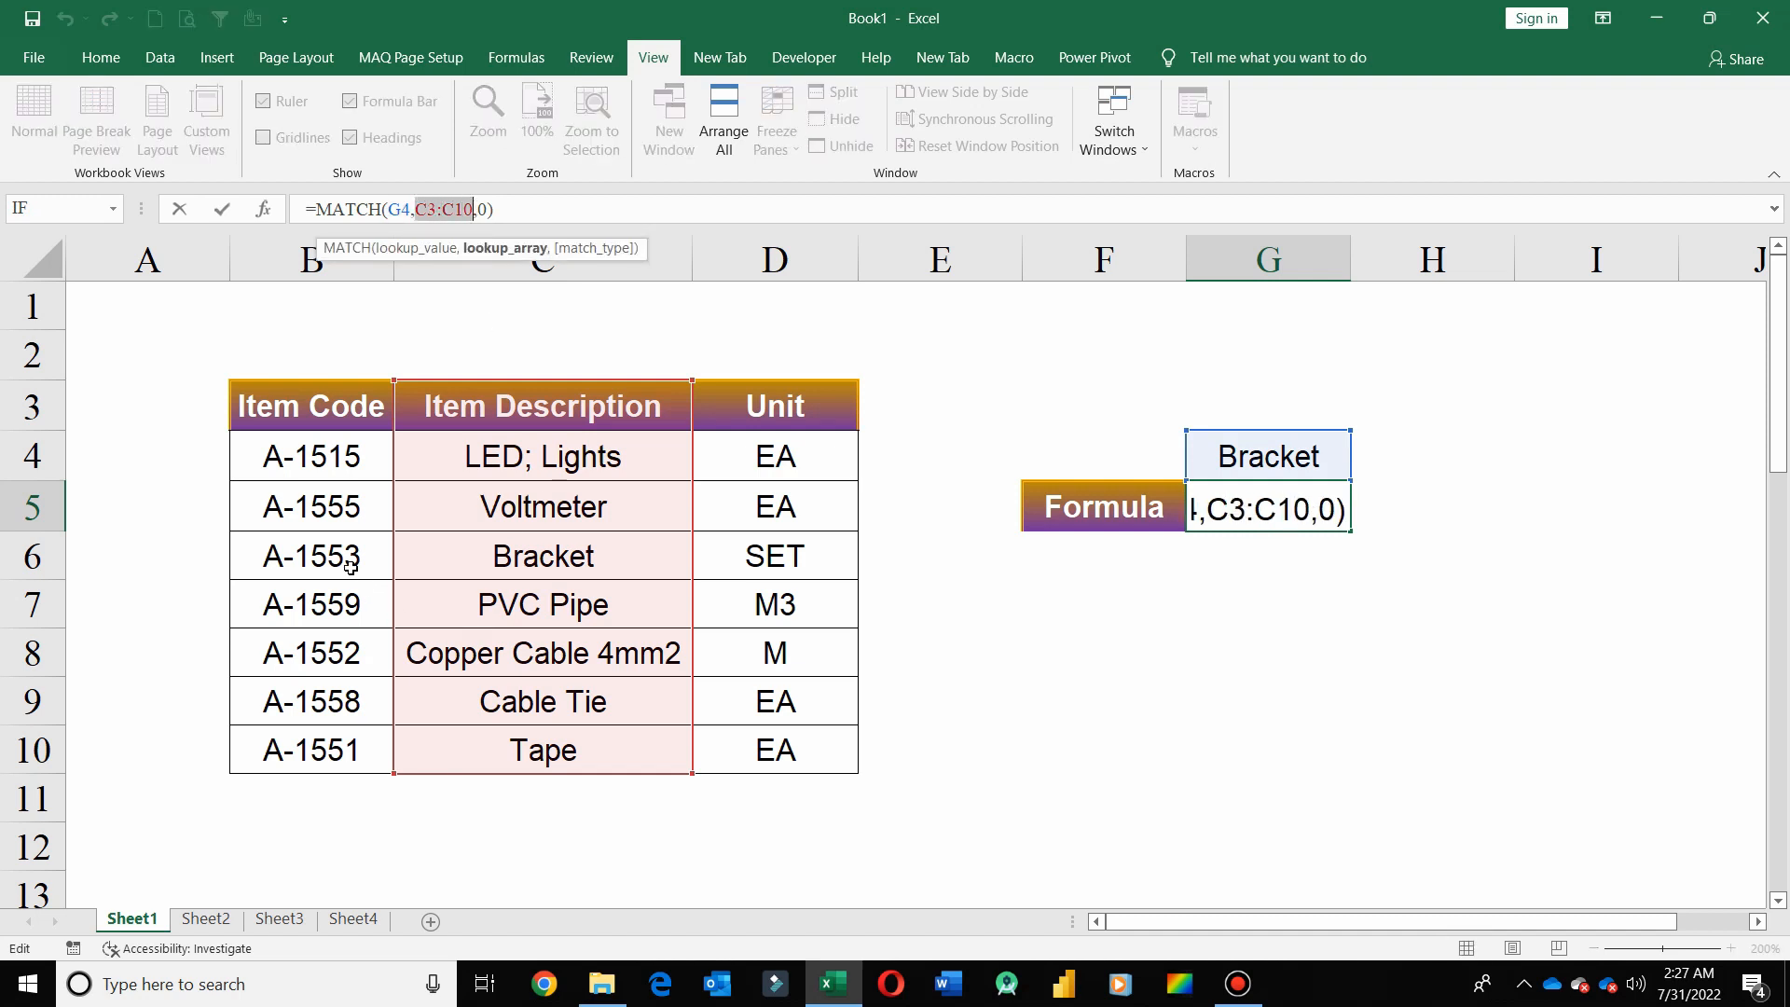
drag(345, 559, 738, 544)
key(Return)
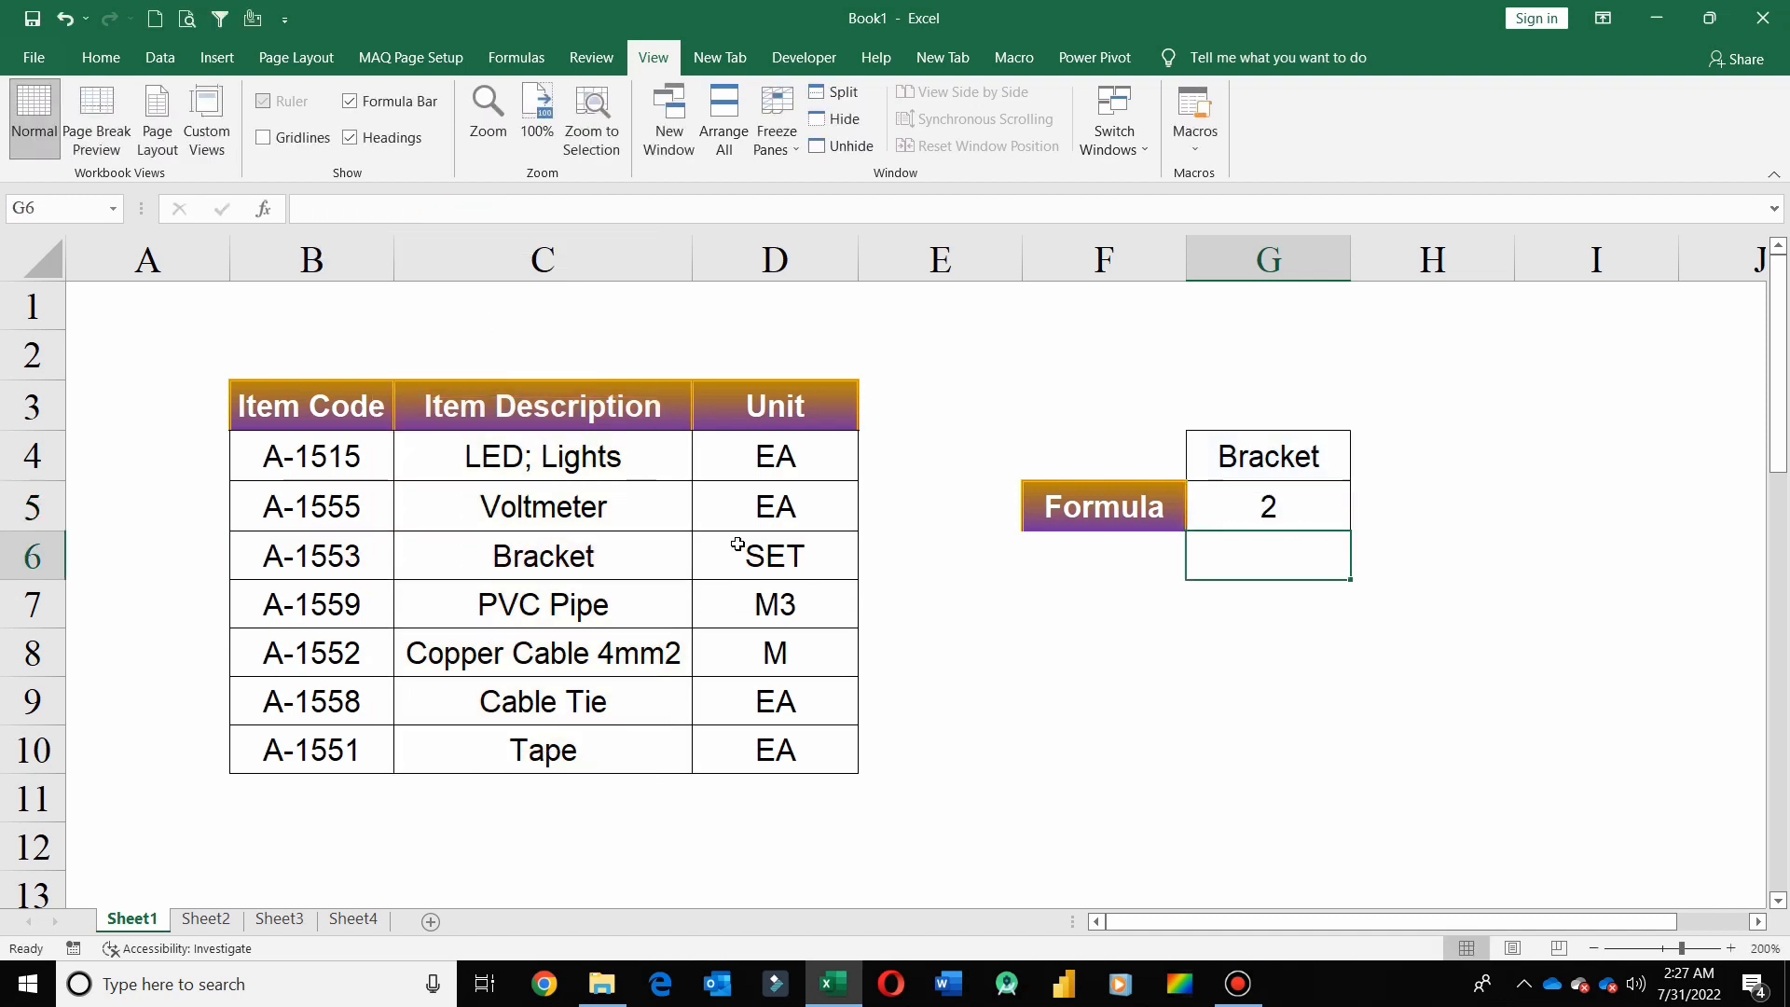
click(1222, 515)
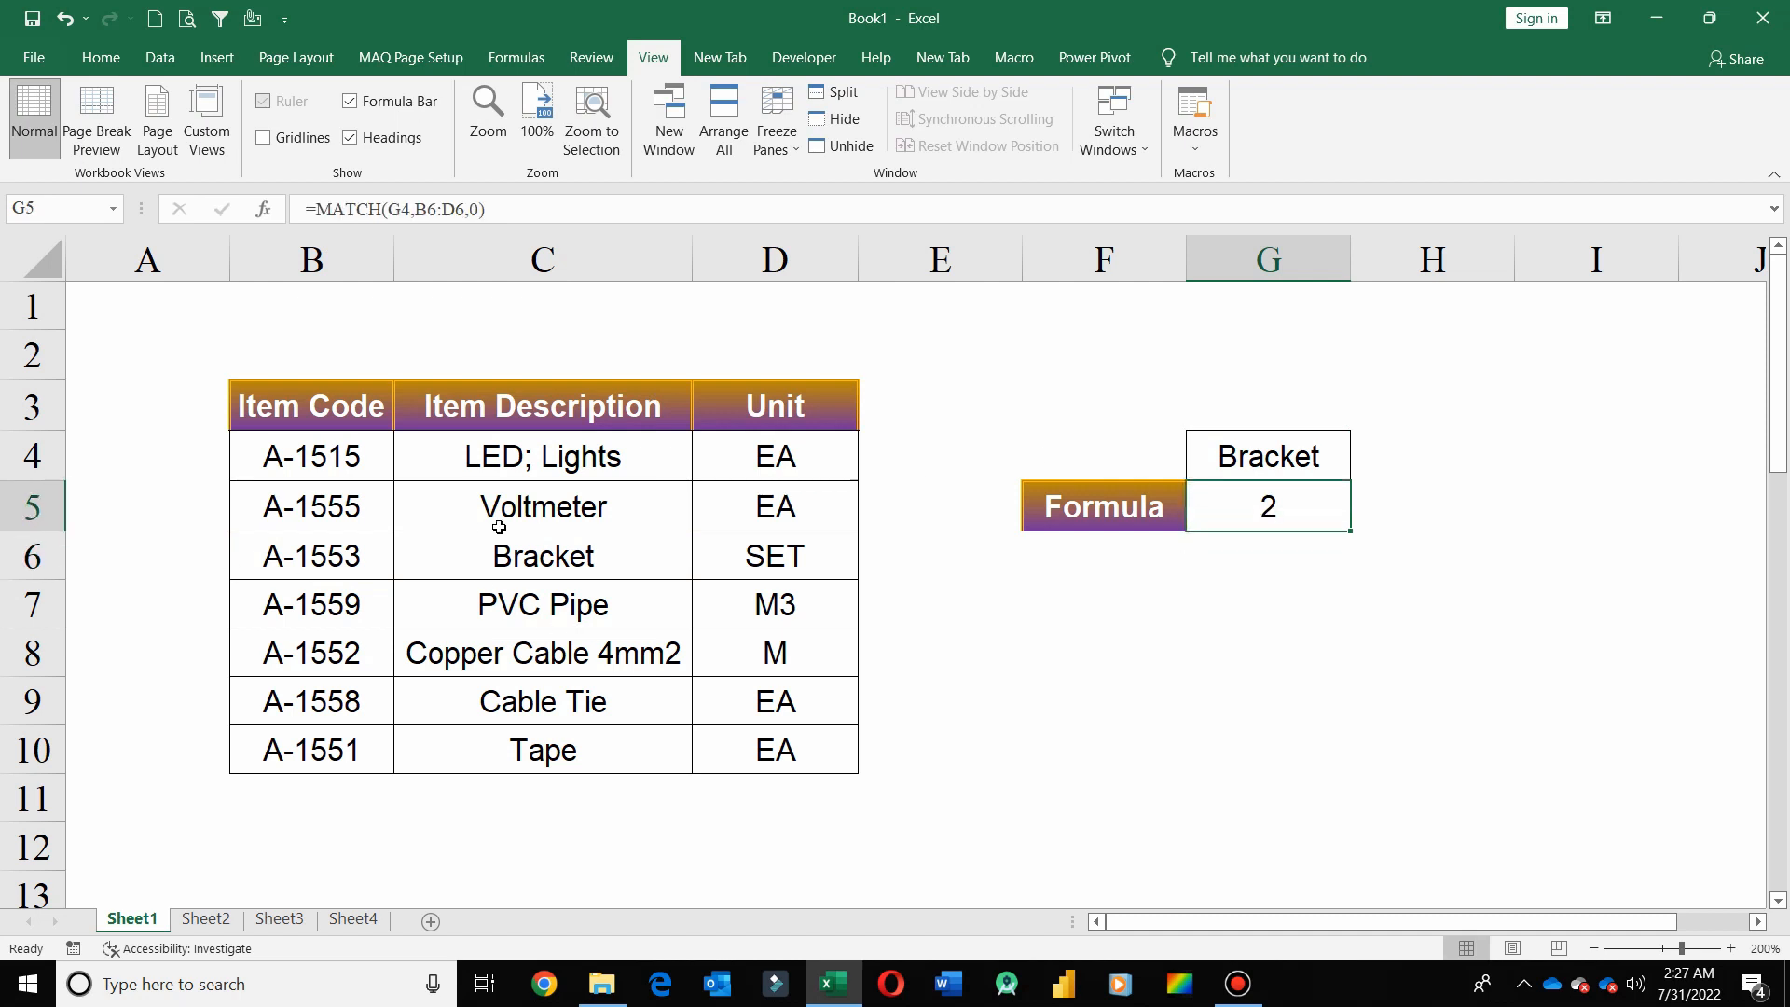